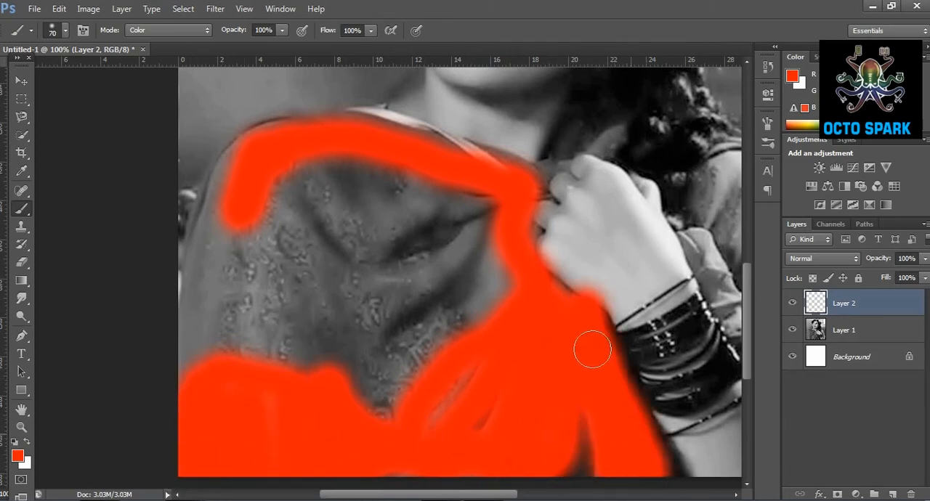
Paint the woman's shawl solid red on Layer 2, filling the remaining gaps and the upper edge near the neck.
mouse_move(586, 435)
mouse_down()
mouse_move(548, 365)
mouse_move(443, 245)
mouse_move(460, 355)
mouse_move(497, 242)
mouse_move(320, 178)
mouse_move(496, 185)
mouse_move(455, 164)
mouse_move(387, 152)
mouse_move(420, 152)
mouse_move(524, 187)
mouse_up()
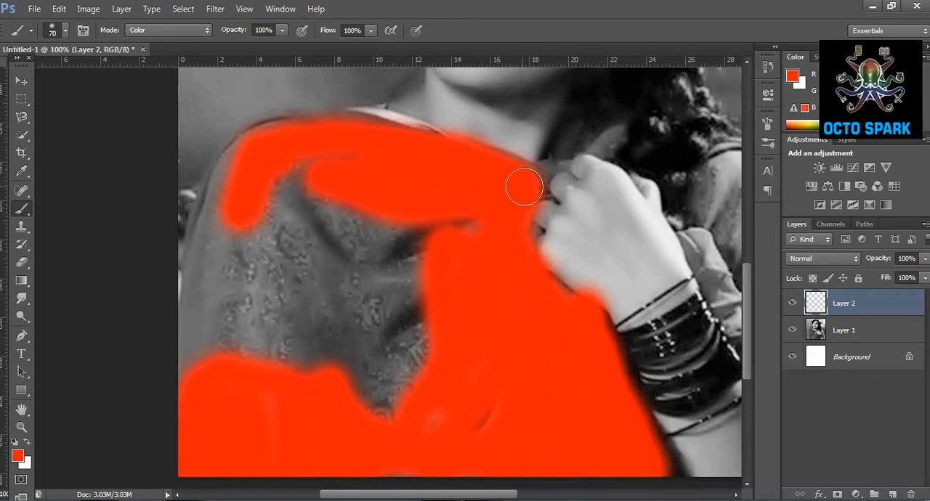
mouse_move(224, 189)
mouse_down()
mouse_move(201, 374)
mouse_move(222, 359)
mouse_move(270, 191)
mouse_move(370, 225)
mouse_move(393, 344)
mouse_up()
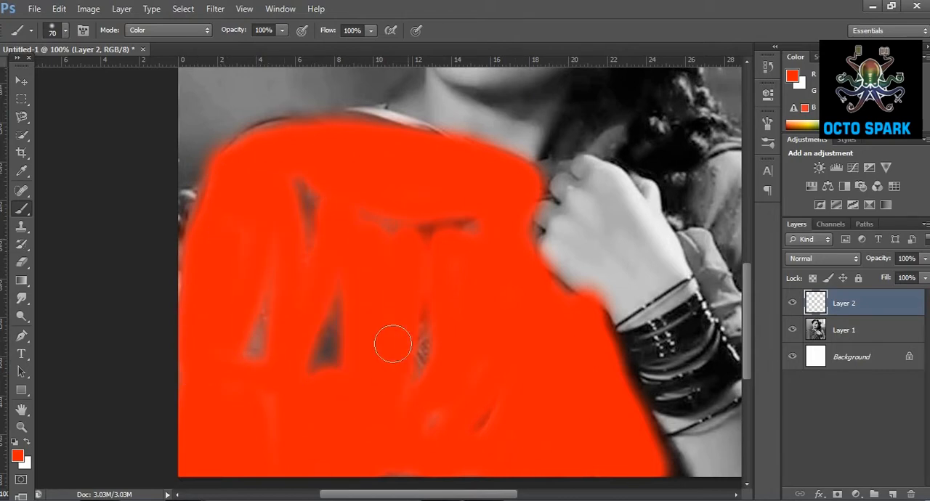
mouse_move(323, 192)
mouse_down()
mouse_move(273, 277)
mouse_move(252, 361)
mouse_move(320, 342)
mouse_up()
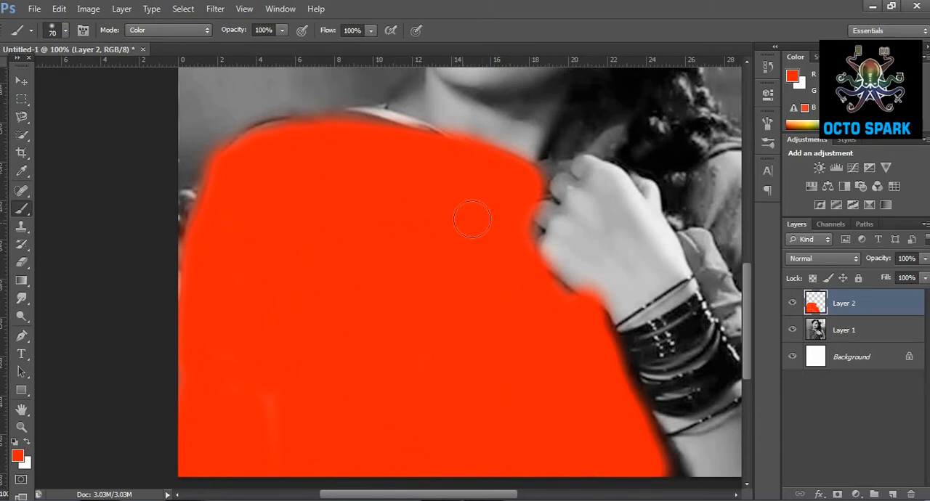
mouse_move(398, 125)
mouse_down()
mouse_move(365, 116)
mouse_move(314, 135)
mouse_up()
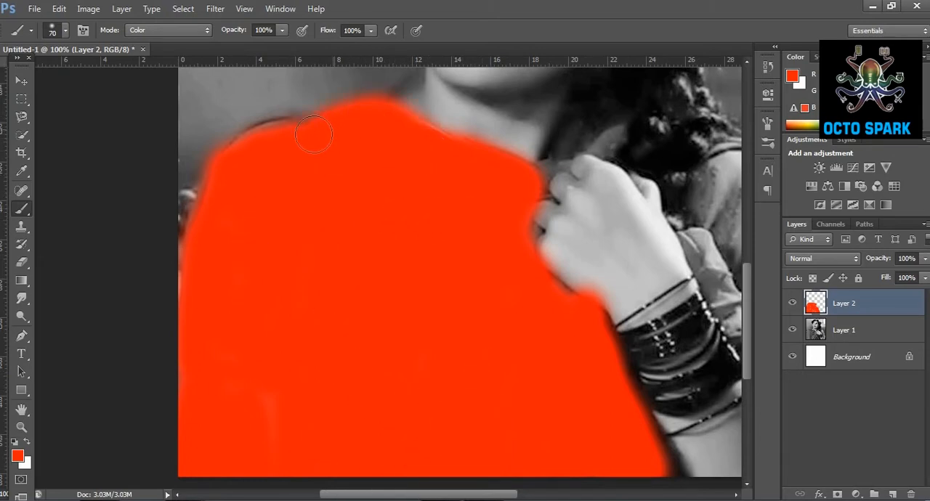
Brush red over the sleeve and shoulder beyond the bangled arm and over the cloth between the neck and hand.
scroll(388, 269, right, 5)
mouse_move(465, 178)
mouse_down()
mouse_move(436, 192)
mouse_move(436, 261)
mouse_move(409, 233)
mouse_move(472, 392)
mouse_move(496, 420)
mouse_move(515, 412)
mouse_move(432, 154)
mouse_move(410, 181)
mouse_move(480, 189)
mouse_move(520, 316)
mouse_move(529, 397)
mouse_up()
mouse_move(465, 237)
mouse_down()
mouse_move(529, 332)
mouse_move(555, 445)
mouse_up()
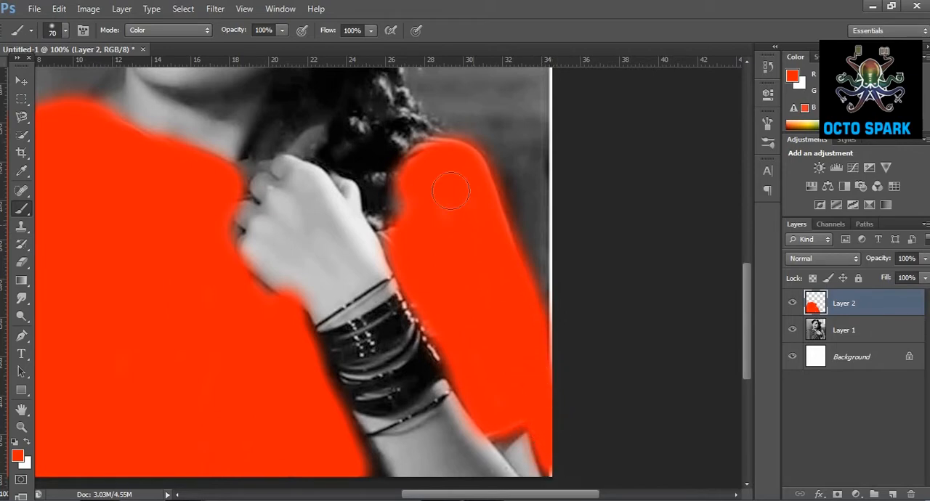
drag(451, 192, 399, 218)
scroll(311, 186, up, 5)
mouse_move(315, 187)
mouse_down()
mouse_move(245, 244)
mouse_move(314, 216)
mouse_move(326, 188)
mouse_up()
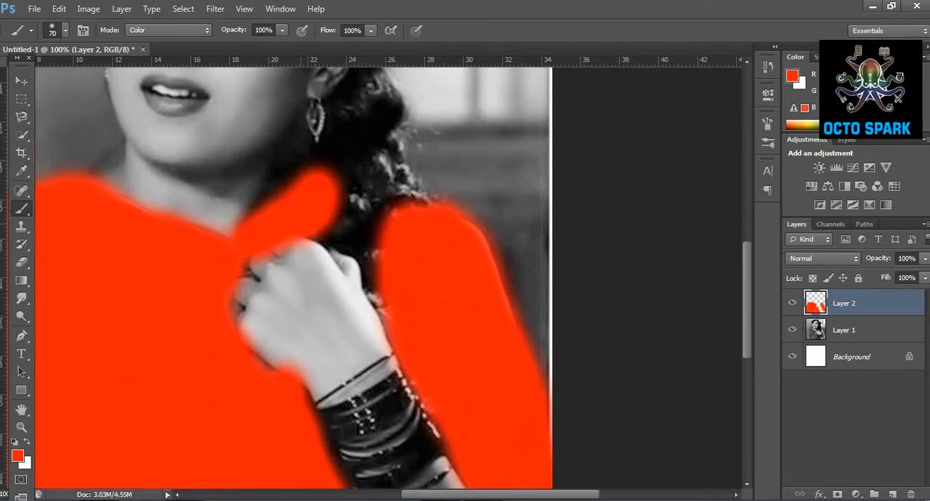
Try the Color blend mode on Layer 2, then set it to Overlay so the fabric texture shows through the red.
click(856, 259)
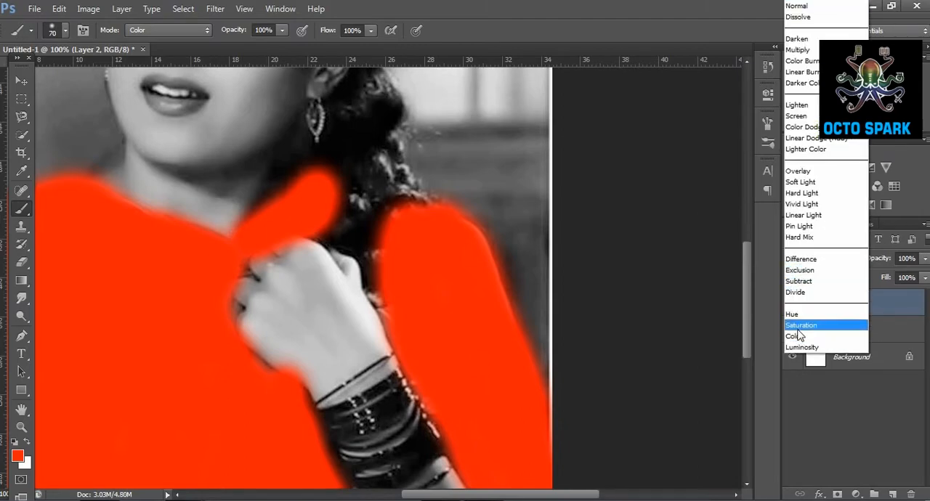
click(800, 328)
click(829, 259)
click(809, 345)
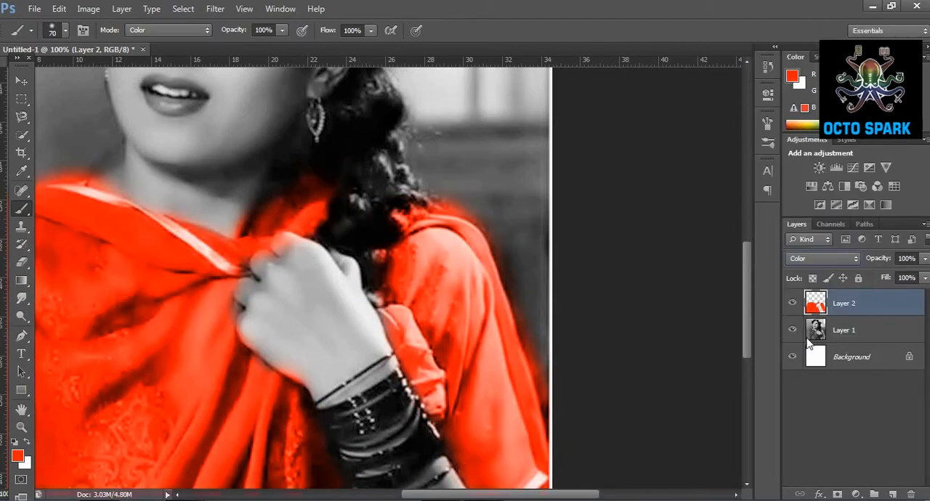
click(824, 258)
click(808, 167)
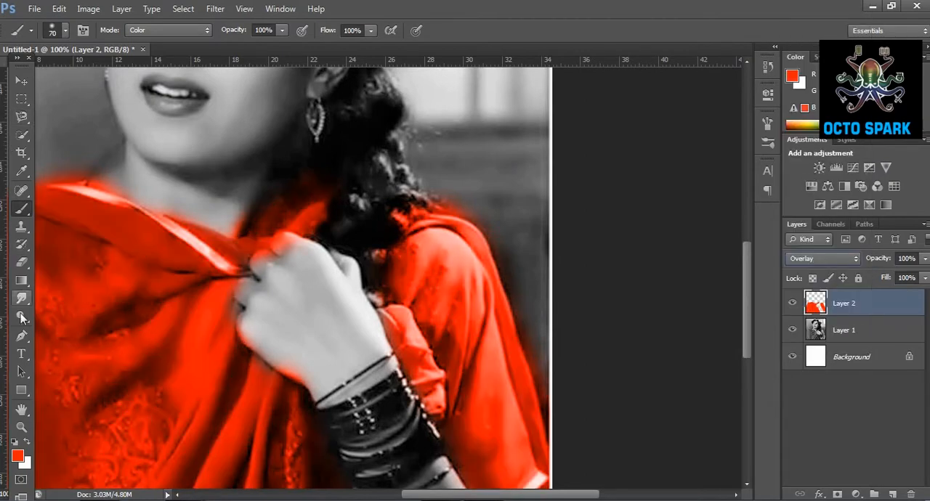
Examine the red colouring of the whole portrait, then its edges along the shoulder, collar and hand up close.
click(22, 428)
click(188, 227)
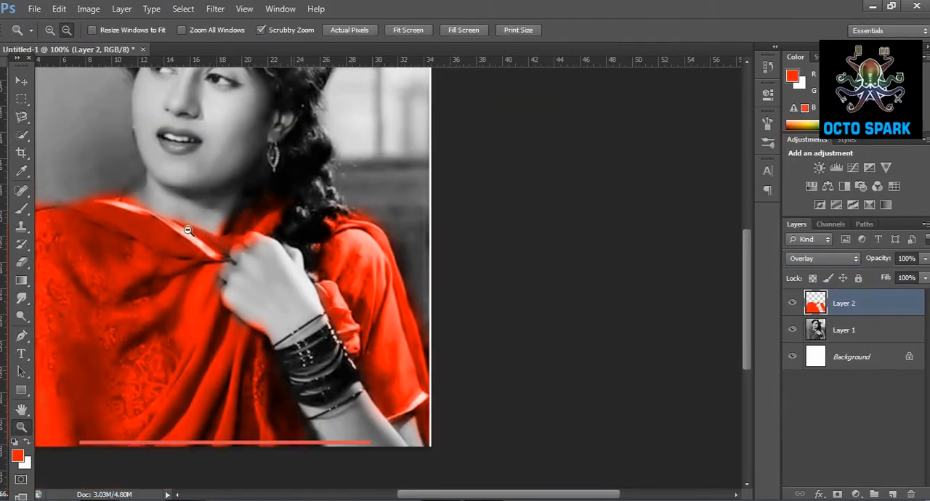
click(188, 228)
click(189, 228)
click(326, 301)
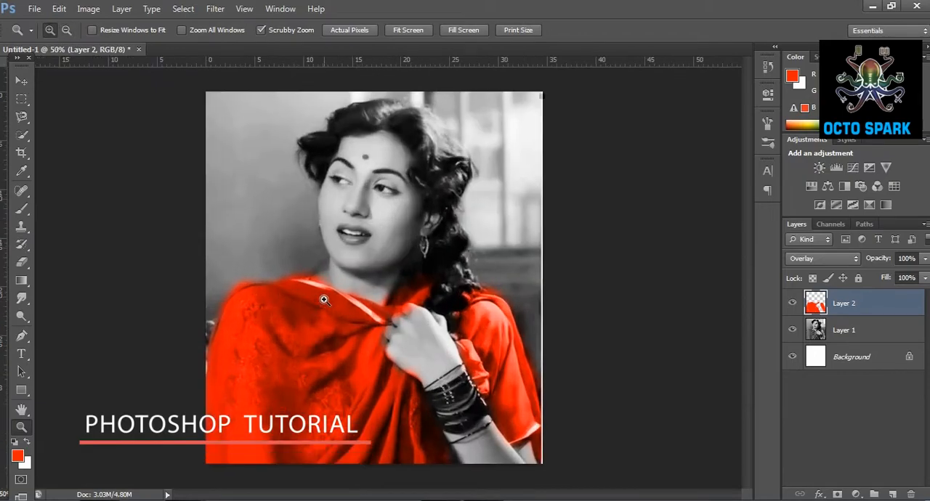
click(320, 296)
click(213, 290)
click(213, 291)
scroll(313, 278, down, 3)
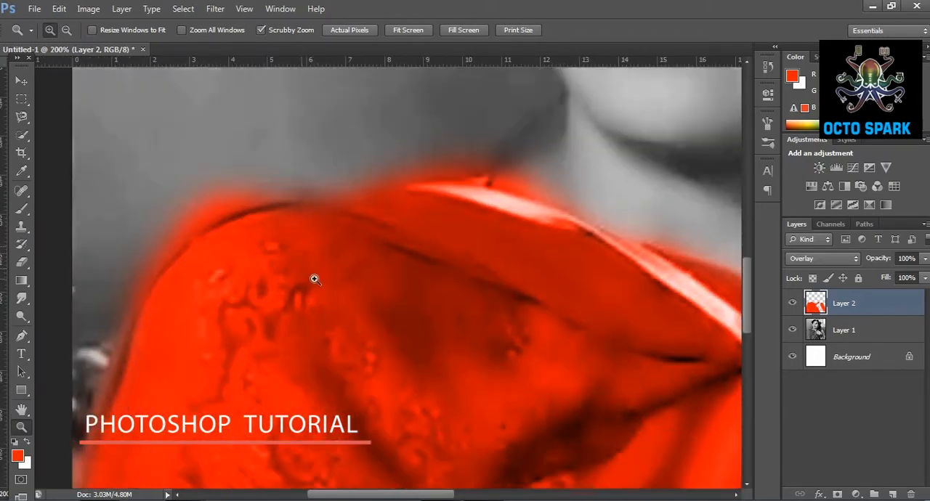
scroll(131, 312, up, 1)
scroll(432, 245, up, 3)
drag(428, 495, 503, 499)
scroll(478, 304, down, 5)
scroll(510, 359, up, 5)
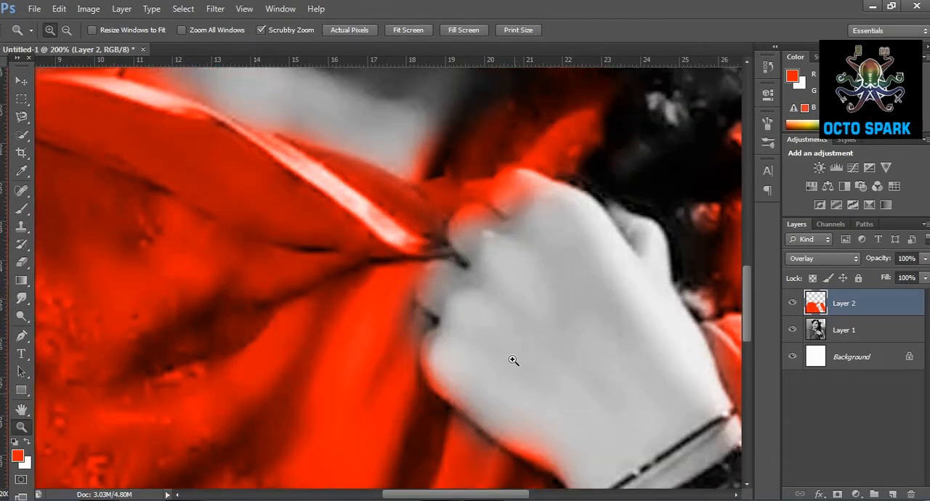
Set the foreground colour to the peach skin tone ff986a.
scroll(508, 361, up, 2)
click(16, 458)
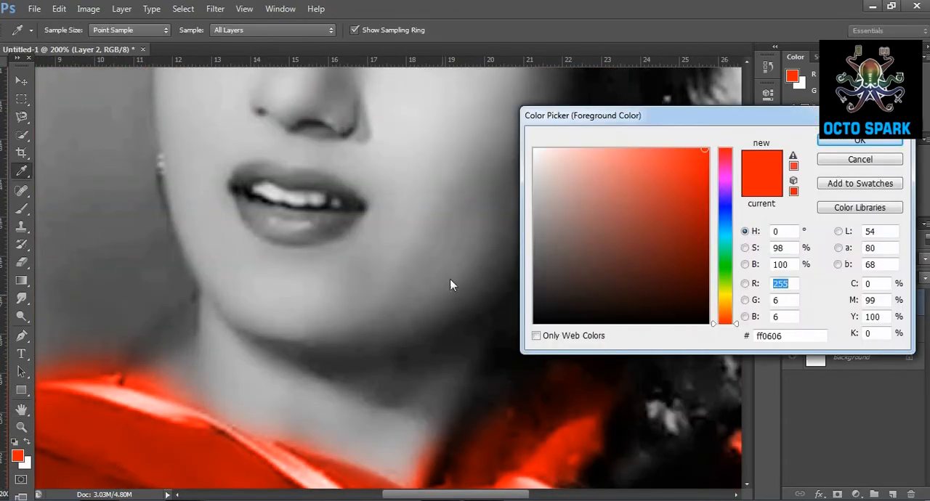
mouse_move(736, 314)
mouse_down()
mouse_move(729, 305)
mouse_move(732, 321)
mouse_up()
drag(655, 180, 625, 134)
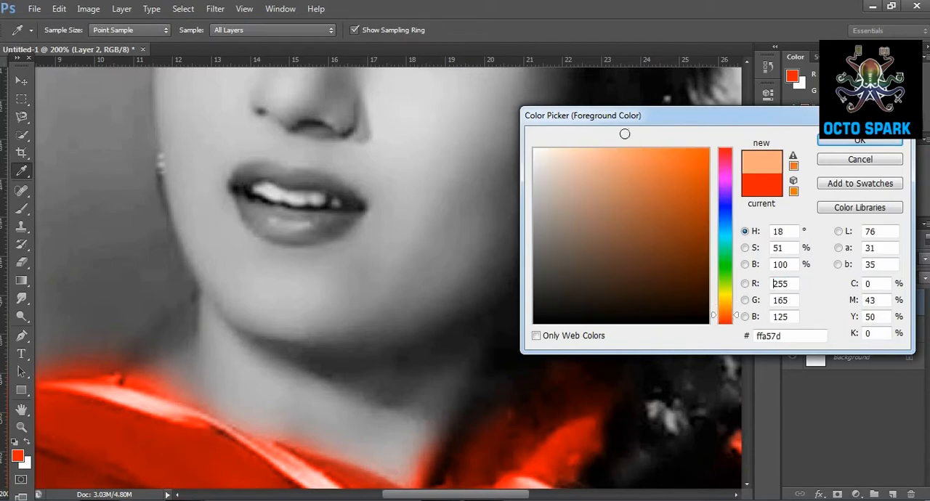
click(852, 141)
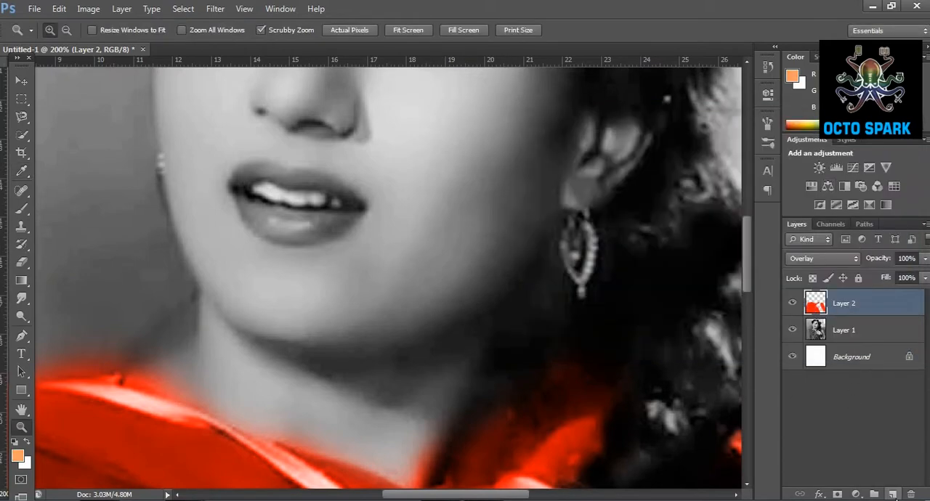
Add an empty layer, then brush the peach skin tone over the neck, jaw and cheek on Layer 2.
click(894, 496)
click(882, 329)
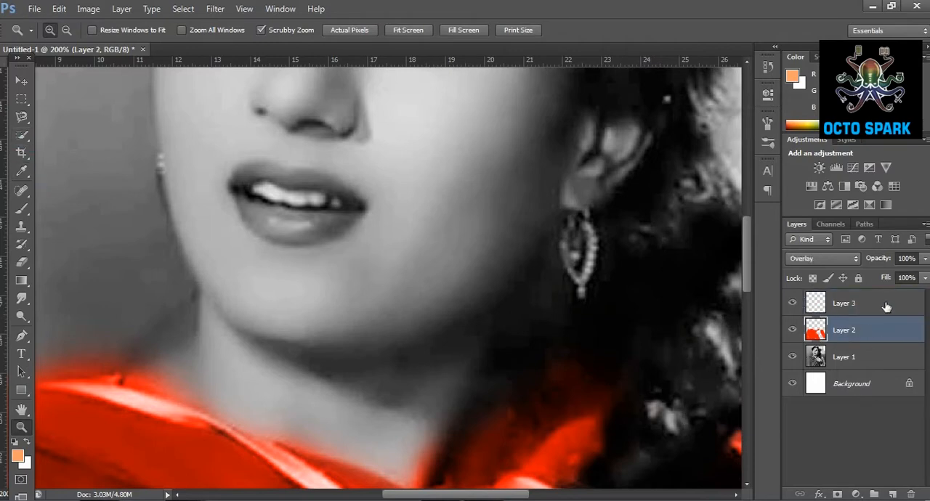
click(21, 209)
mouse_move(263, 354)
mouse_down()
mouse_move(243, 311)
mouse_move(252, 383)
mouse_move(302, 400)
mouse_move(351, 439)
mouse_move(402, 459)
mouse_move(495, 320)
mouse_move(437, 362)
mouse_move(364, 368)
mouse_move(319, 344)
mouse_move(439, 324)
mouse_move(494, 213)
mouse_move(502, 231)
mouse_move(544, 148)
mouse_move(558, 173)
mouse_move(627, 159)
mouse_move(624, 145)
mouse_move(520, 179)
mouse_move(527, 90)
mouse_move(442, 153)
mouse_move(394, 274)
mouse_move(430, 243)
mouse_move(274, 297)
mouse_up()
Shift the foreground colour to a yellower light orange and paint it over the ear, cheek, chin and neck.
click(18, 456)
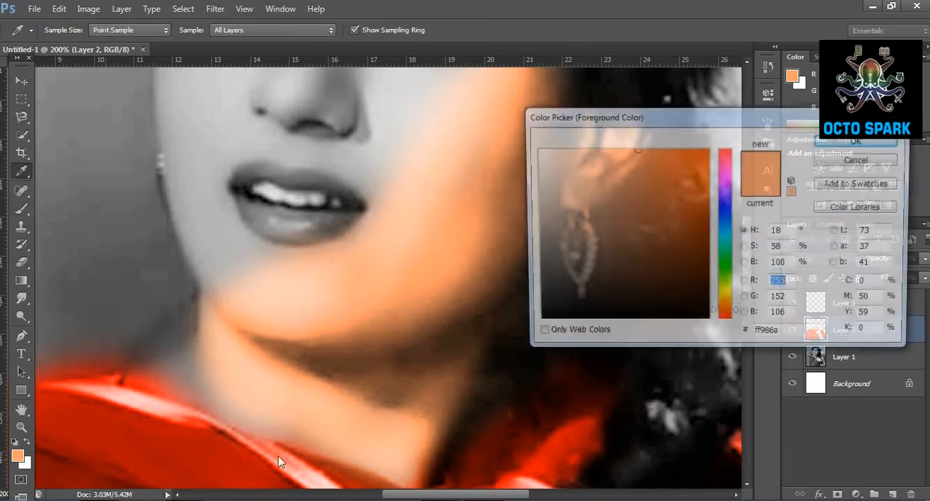
drag(736, 318, 736, 313)
click(860, 140)
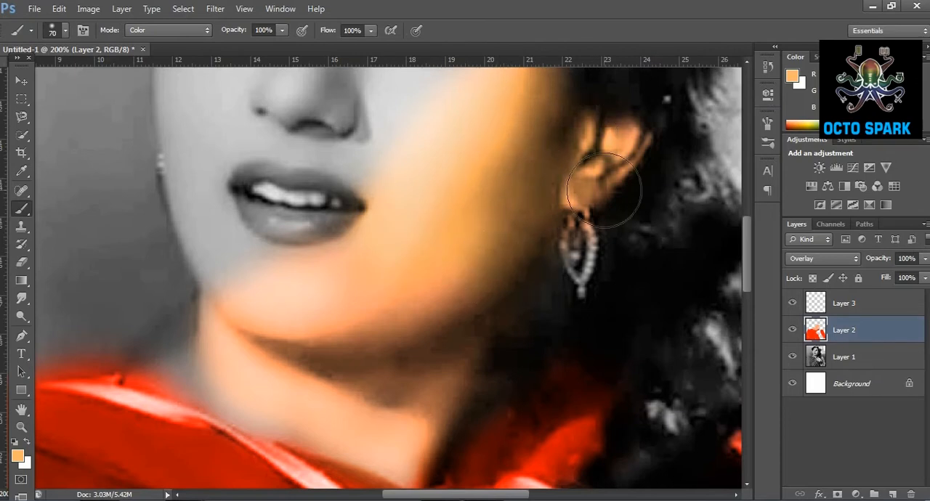
mouse_move(411, 452)
mouse_down()
mouse_move(352, 409)
mouse_move(243, 392)
mouse_move(236, 290)
mouse_move(320, 314)
mouse_up()
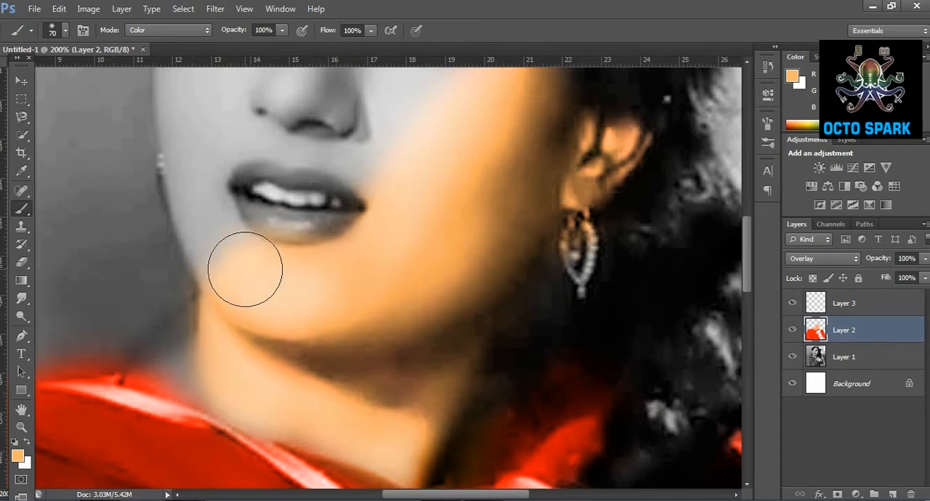
Paint the rest of the face with the light orange skin tone, including the nose, forehead and area around the eyes.
scroll(198, 283, up, 5)
mouse_move(199, 272)
mouse_down()
mouse_move(194, 254)
mouse_move(332, 228)
mouse_move(333, 270)
mouse_move(285, 274)
mouse_move(322, 254)
mouse_move(344, 187)
mouse_move(429, 226)
mouse_move(477, 224)
mouse_move(457, 145)
mouse_move(334, 104)
mouse_move(322, 218)
mouse_move(352, 138)
mouse_up()
scroll(352, 139, up, 5)
mouse_move(332, 201)
mouse_down()
mouse_move(371, 213)
mouse_move(504, 228)
mouse_move(498, 161)
mouse_move(350, 127)
mouse_move(380, 193)
mouse_move(364, 117)
mouse_move(300, 159)
mouse_move(273, 164)
mouse_move(309, 243)
mouse_move(260, 225)
mouse_move(173, 251)
mouse_move(181, 309)
mouse_move(277, 344)
mouse_move(265, 326)
mouse_move(219, 337)
mouse_move(238, 338)
mouse_move(223, 305)
mouse_move(206, 297)
mouse_move(192, 312)
mouse_move(189, 371)
mouse_move(211, 405)
mouse_move(208, 325)
mouse_move(230, 298)
mouse_move(348, 306)
mouse_move(399, 343)
mouse_move(361, 415)
mouse_up()
scroll(225, 308, down, 5)
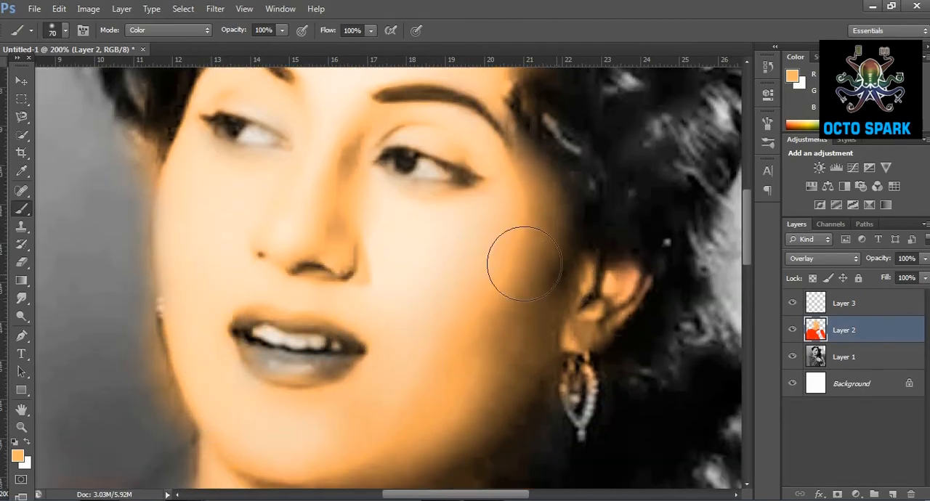
mouse_move(282, 179)
mouse_down()
mouse_move(233, 170)
mouse_move(252, 156)
mouse_up()
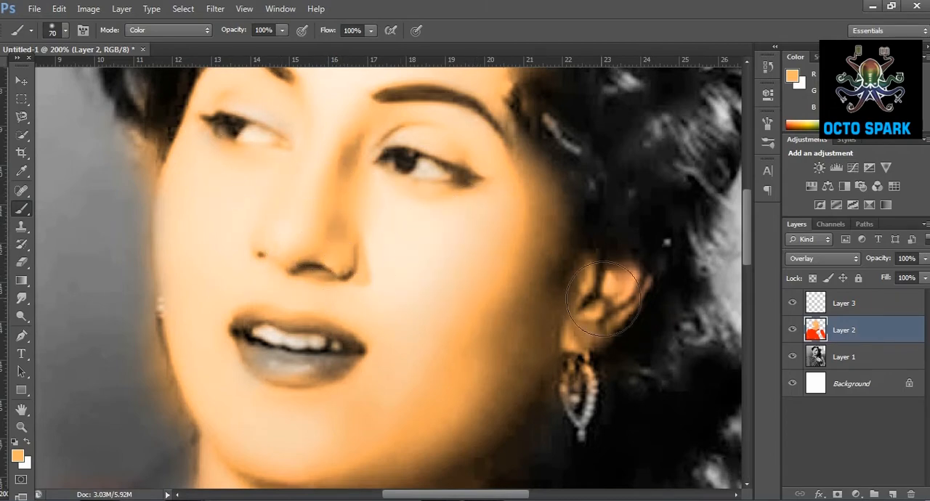
Paint the light orange skin tone over the hand, wrist and forearm around the bangles.
scroll(542, 217, down, 10)
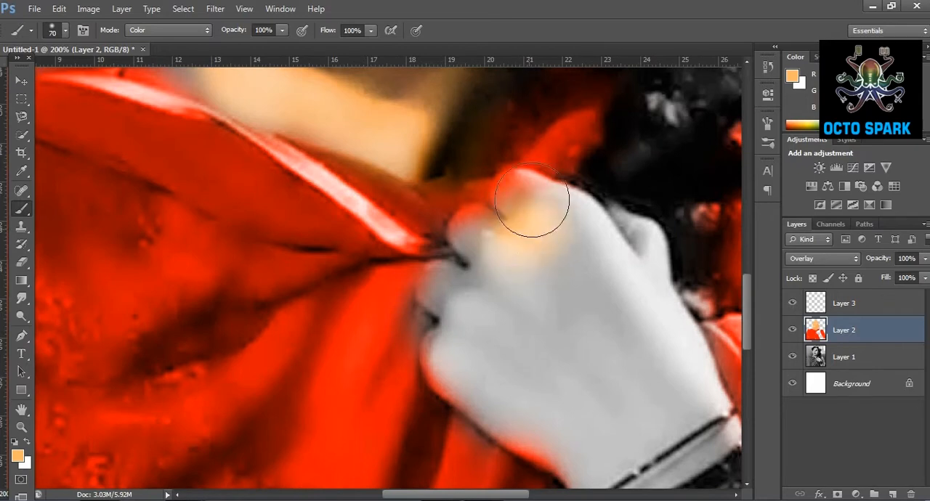
mouse_move(542, 216)
mouse_down()
mouse_move(581, 209)
mouse_move(617, 255)
mouse_move(661, 342)
mouse_move(681, 411)
mouse_move(507, 234)
mouse_move(501, 299)
mouse_move(525, 367)
mouse_move(463, 299)
mouse_move(479, 410)
mouse_move(578, 440)
mouse_move(507, 412)
mouse_move(622, 477)
mouse_move(653, 400)
mouse_move(609, 424)
mouse_move(734, 351)
mouse_up()
scroll(638, 441, down, 1)
scroll(638, 441, down, 2)
drag(529, 495, 584, 495)
scroll(369, 313, down, 8)
mouse_move(494, 363)
mouse_down()
mouse_move(373, 195)
mouse_move(375, 169)
mouse_move(521, 339)
mouse_move(457, 156)
mouse_move(542, 225)
mouse_move(603, 325)
mouse_move(680, 413)
mouse_move(572, 383)
mouse_move(530, 426)
mouse_move(690, 434)
mouse_move(714, 327)
mouse_move(739, 385)
mouse_up()
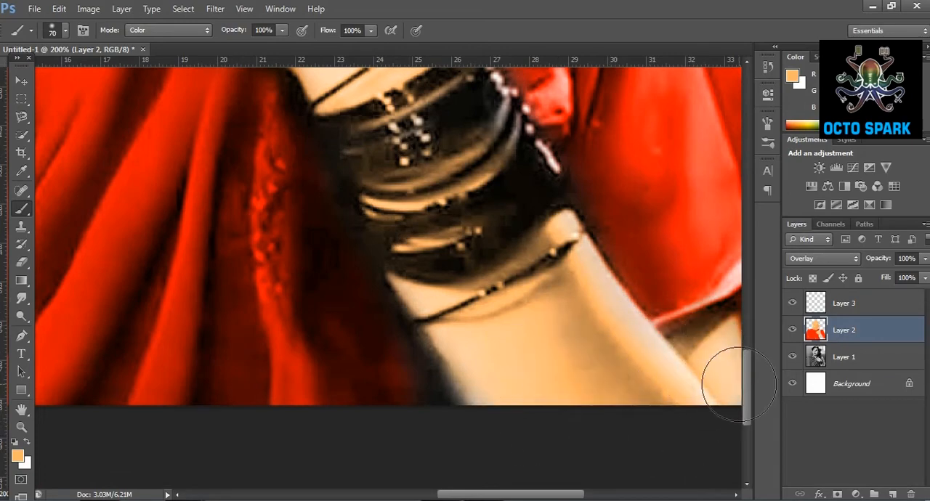
Touch up the uncoloured gap between neck and shawl and the red-tinted fingers with the light orange skin tone.
click(21, 427)
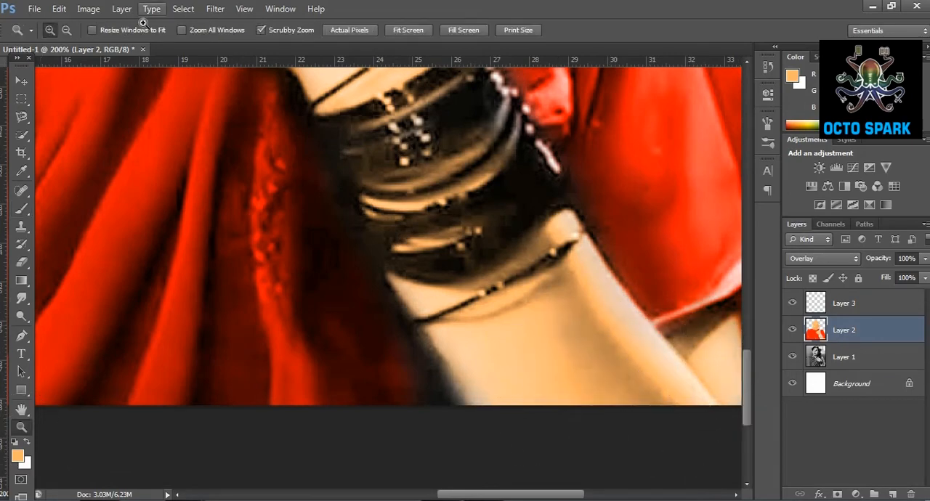
click(71, 35)
click(168, 168)
click(168, 168)
click(169, 168)
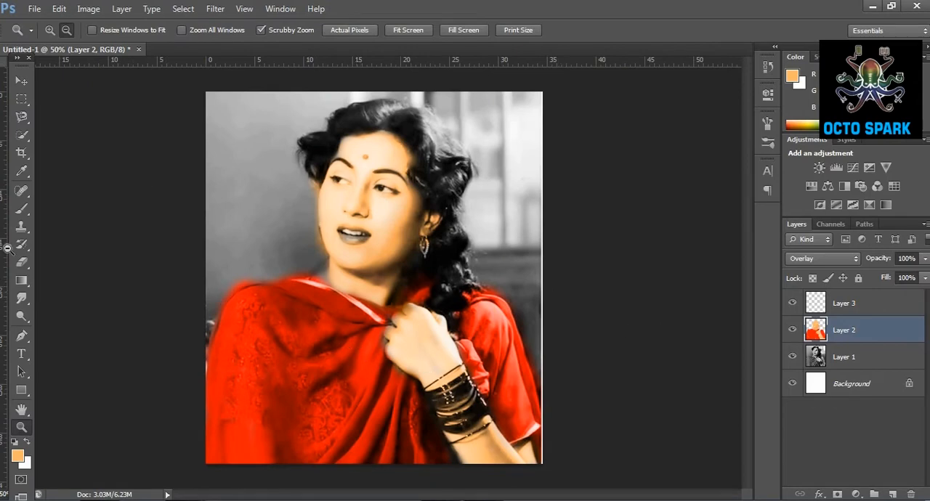
click(21, 209)
click(21, 427)
click(300, 322)
click(300, 322)
click(338, 281)
click(339, 280)
click(330, 284)
click(320, 288)
click(320, 311)
click(22, 211)
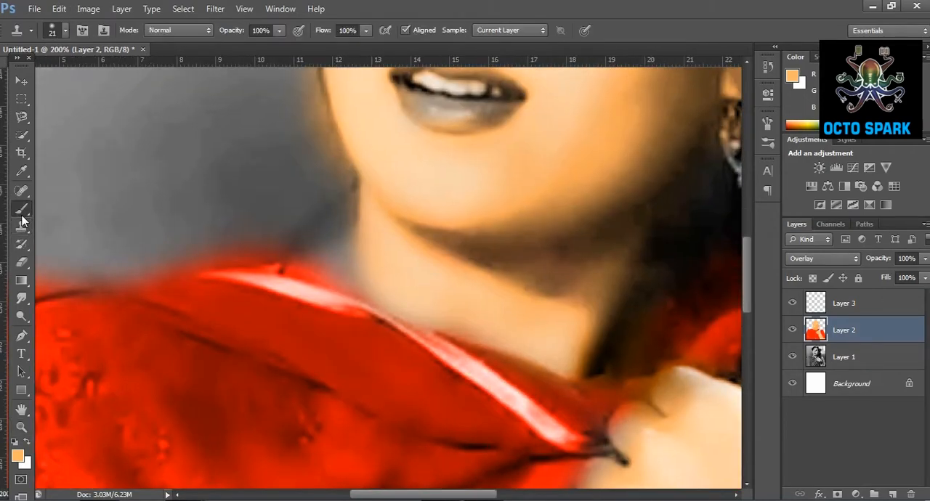
click(336, 276)
drag(422, 278, 557, 316)
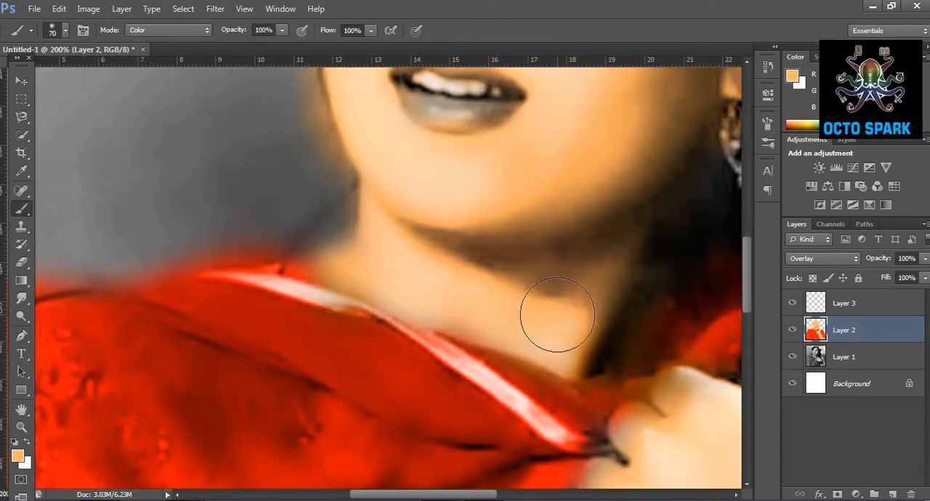
drag(614, 447, 645, 434)
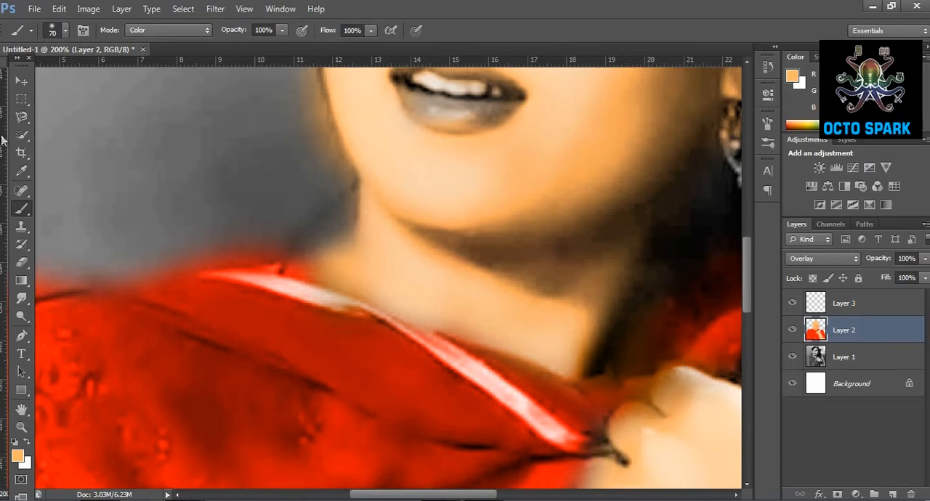
Examine the colouring of the face, neck, shawl and hand across the portrait for remaining flaws.
scroll(469, 303, up, 1)
click(23, 432)
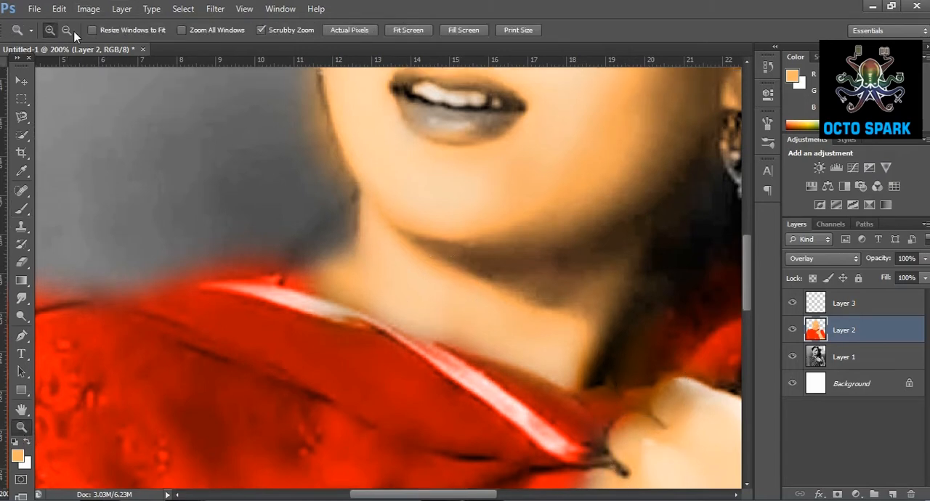
click(211, 181)
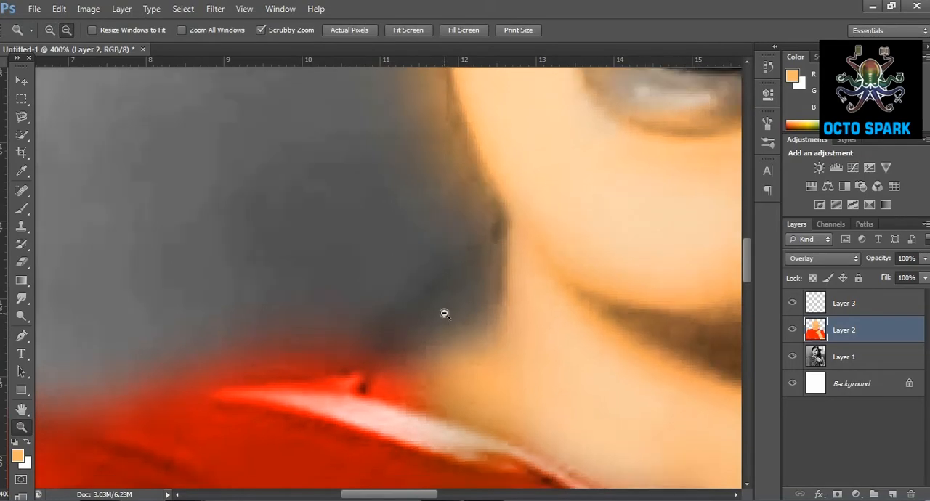
click(445, 315)
click(445, 316)
click(445, 315)
scroll(582, 305, up, 10)
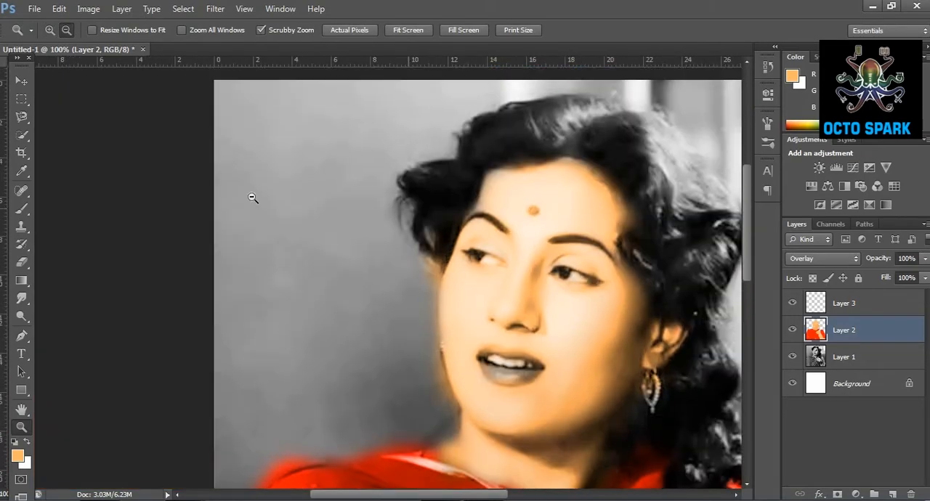
click(22, 209)
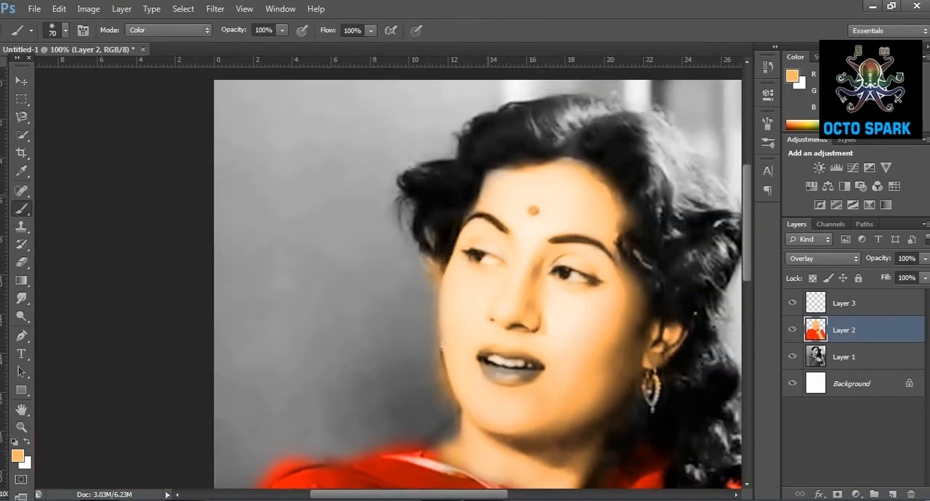
scroll(658, 310, down, 3)
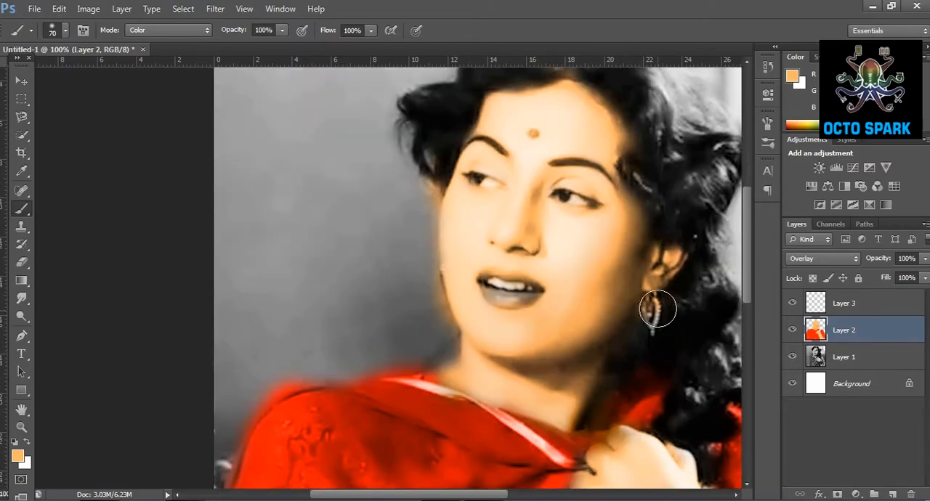
drag(500, 496, 562, 479)
scroll(478, 395, down, 9)
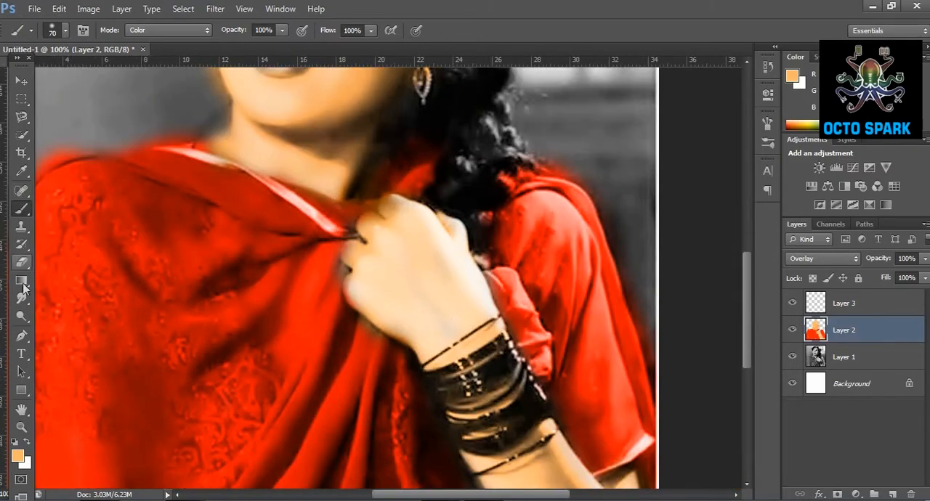
Blend the colour edges on the shawl, around the hand and along the face with the Smudge tool at 50% strength.
scroll(23, 289, down, 1)
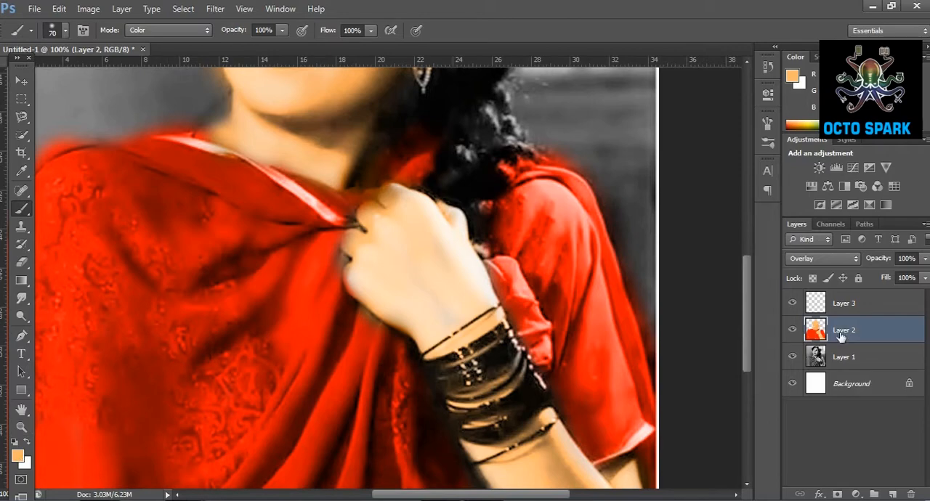
click(22, 298)
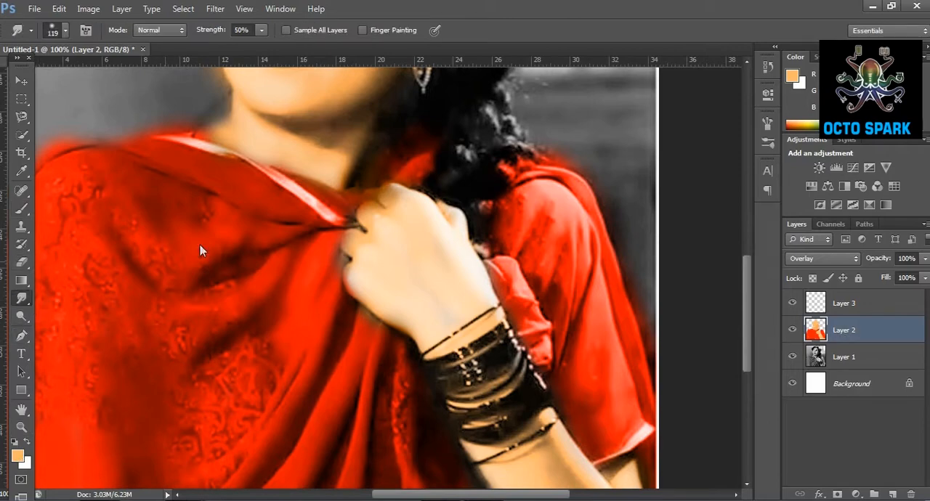
mouse_move(347, 248)
mouse_down()
mouse_move(355, 286)
mouse_move(320, 252)
mouse_up()
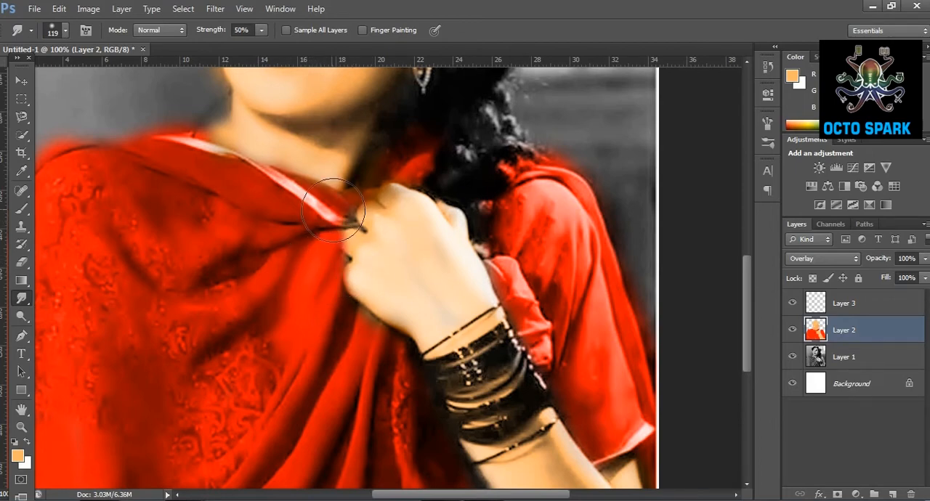
scroll(574, 371, down, 3)
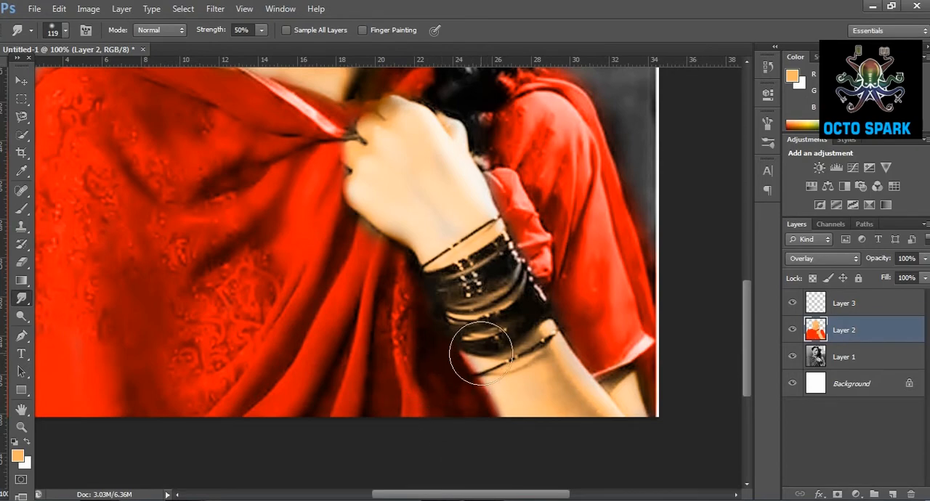
scroll(519, 395, up, 3)
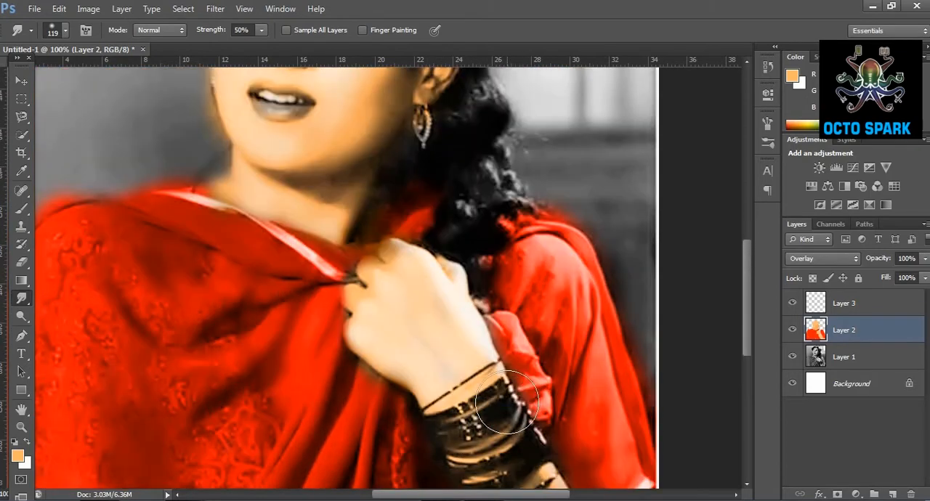
scroll(353, 291, down, 2)
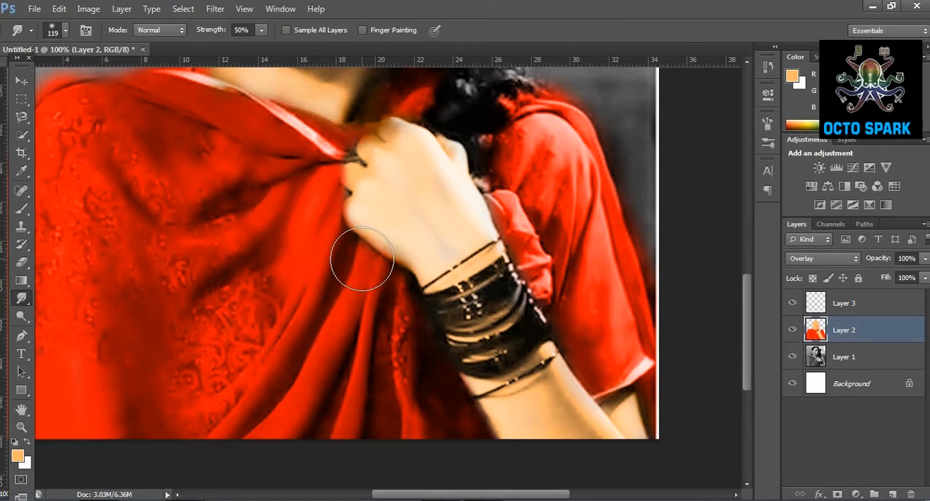
scroll(357, 269, up, 3)
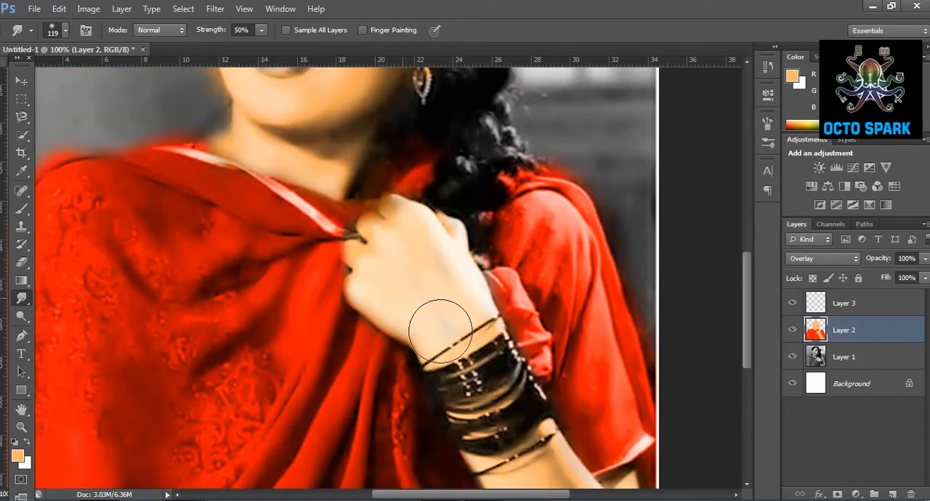
scroll(441, 327, up, 5)
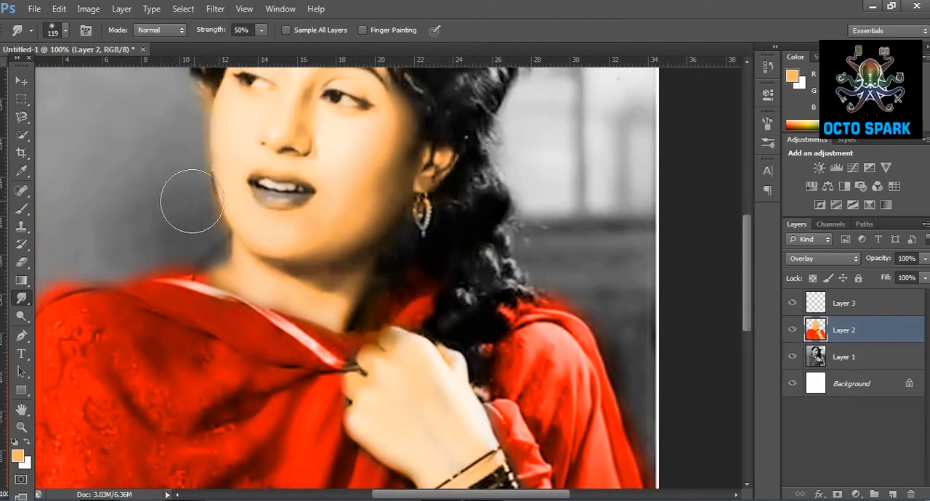
scroll(176, 145, up, 4)
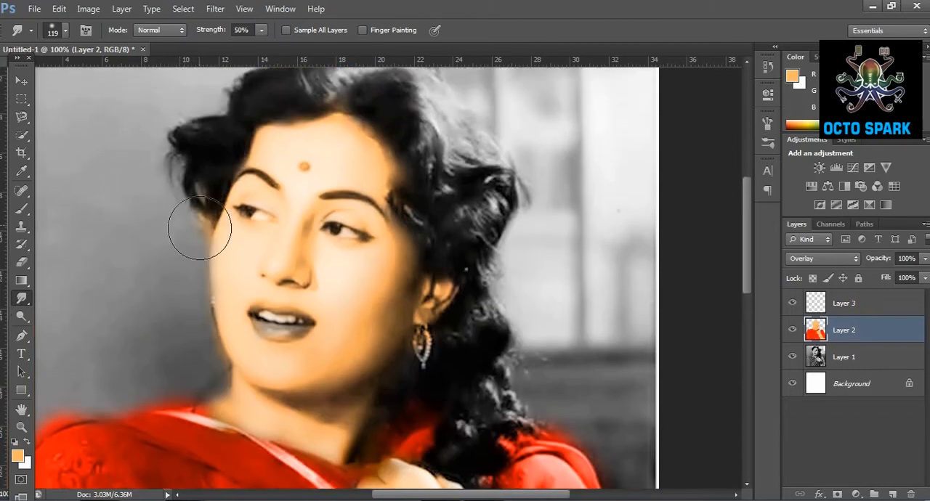
Trace a closed Pen tool path around the outline of the lips.
click(22, 429)
drag(288, 350, 281, 279)
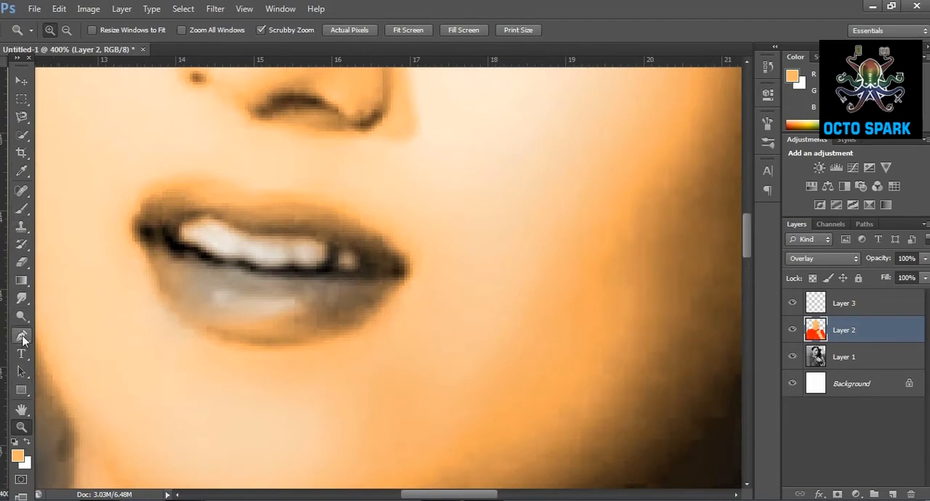
click(21, 336)
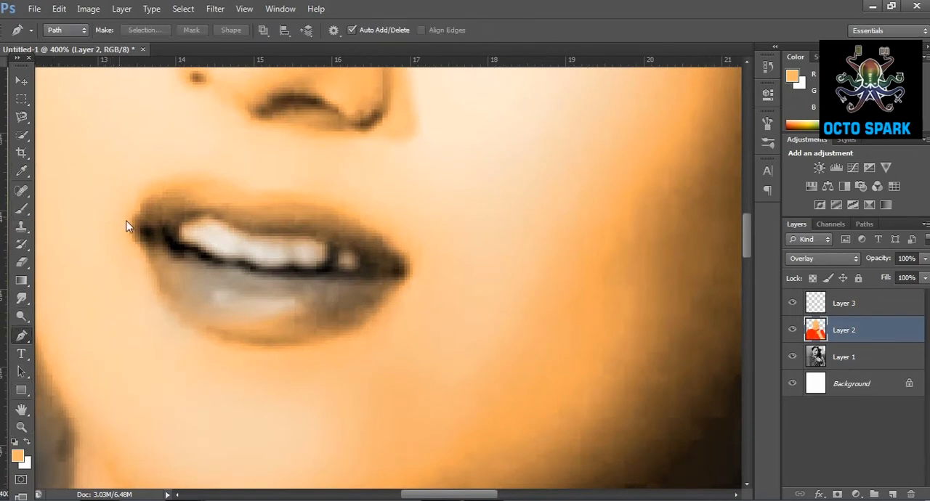
click(165, 187)
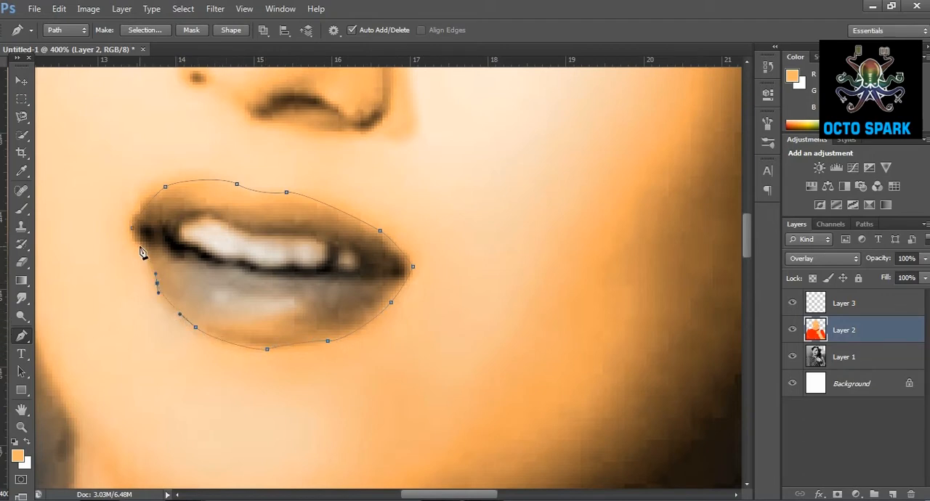
Convert the lip path into a new anti-aliased selection with a feather radius of 1 pixel and return to the layer list.
right_click(866, 225)
click(864, 224)
right_click(868, 246)
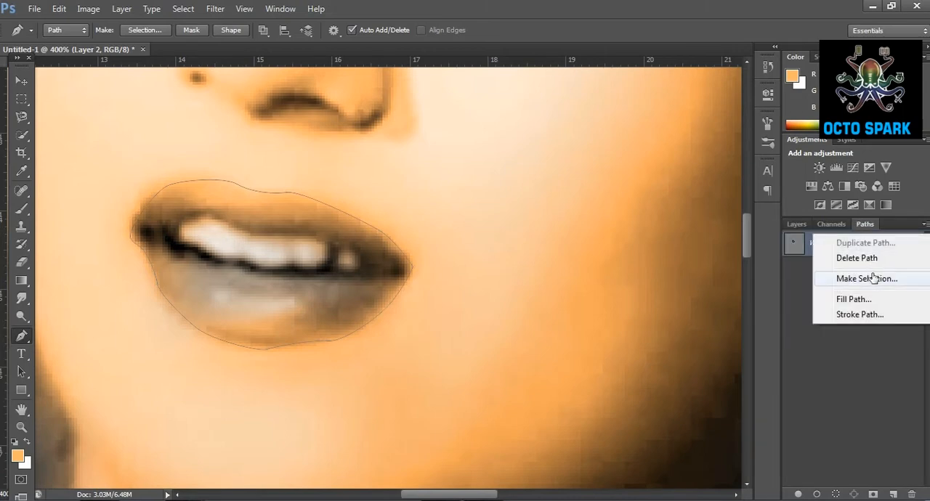
click(866, 278)
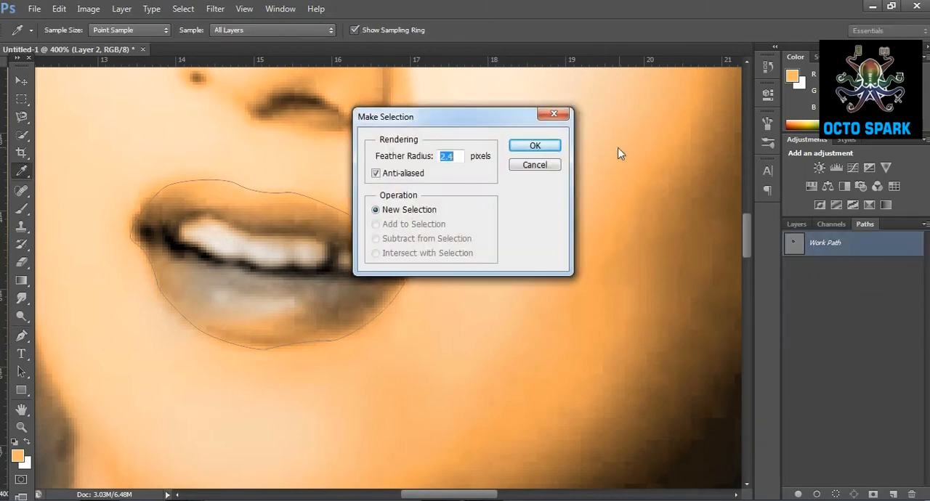
click(544, 151)
click(797, 224)
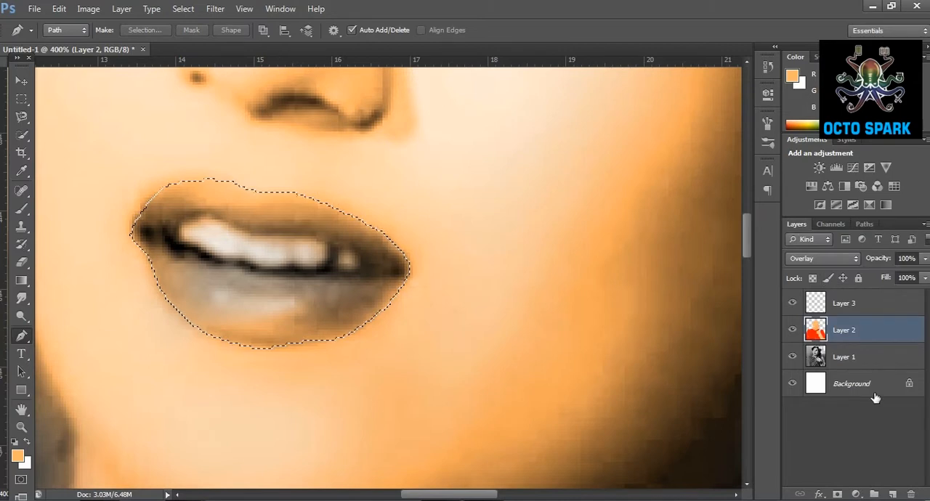
Set the foreground colour to red ff0000 and brush it over the selected lips.
click(21, 209)
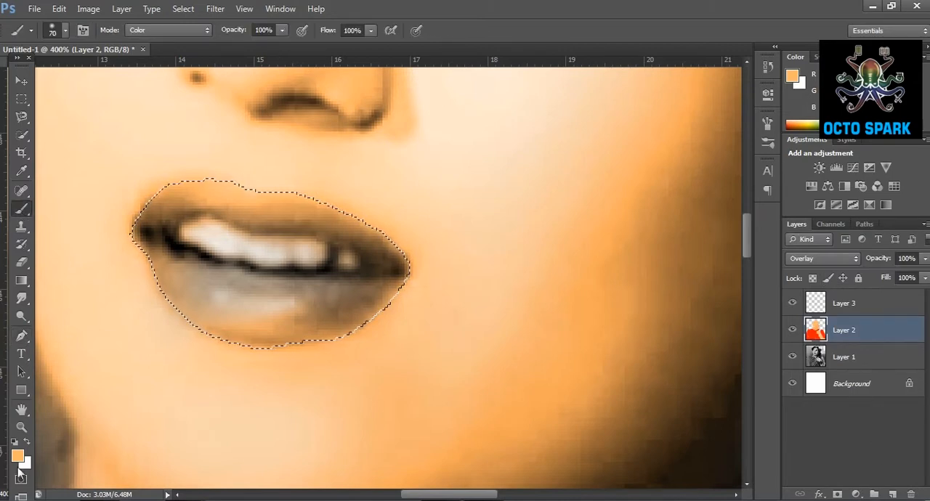
click(18, 456)
drag(722, 296, 726, 329)
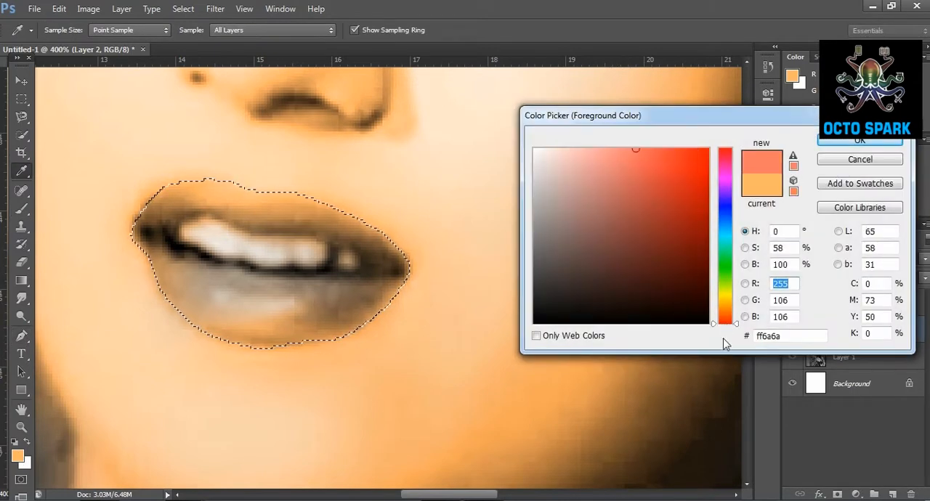
drag(687, 175, 758, 141)
click(854, 140)
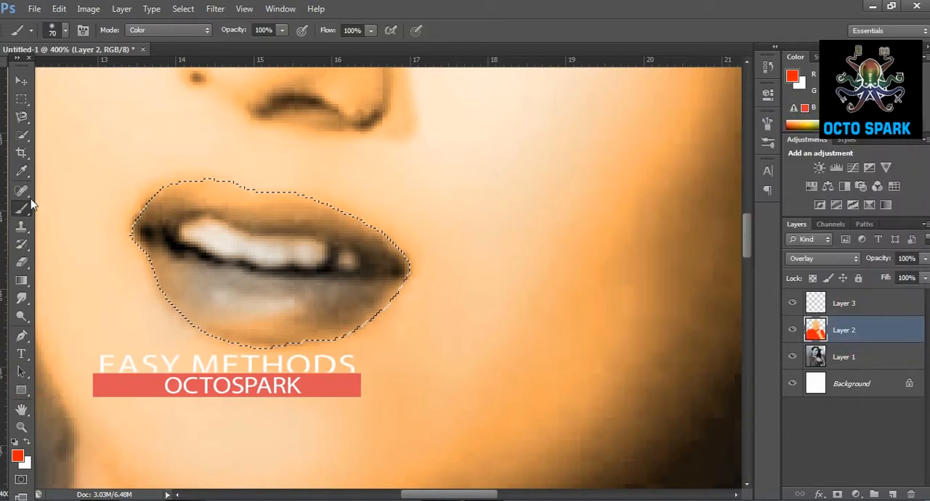
drag(141, 238, 170, 284)
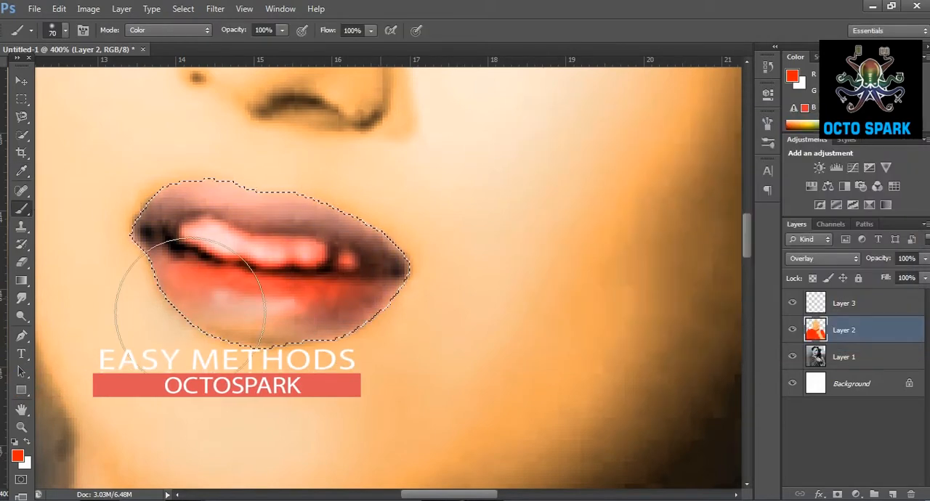
click(24, 461)
click(861, 161)
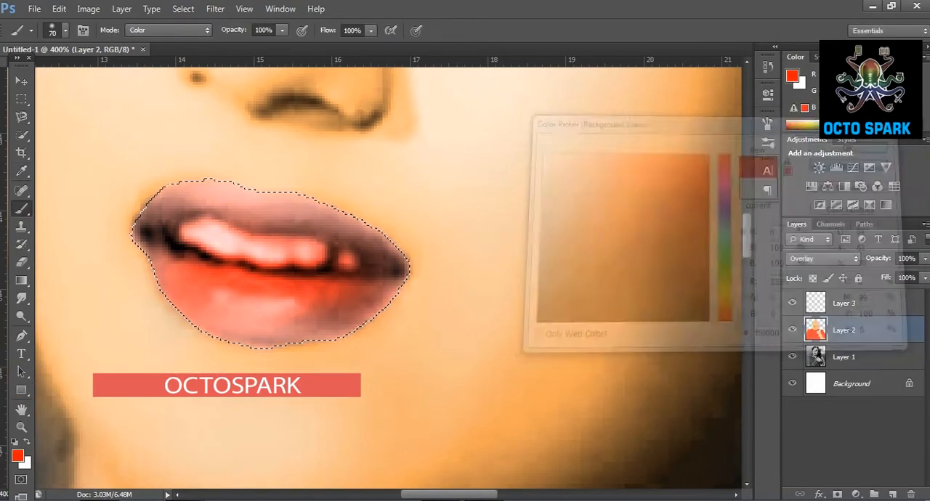
click(17, 455)
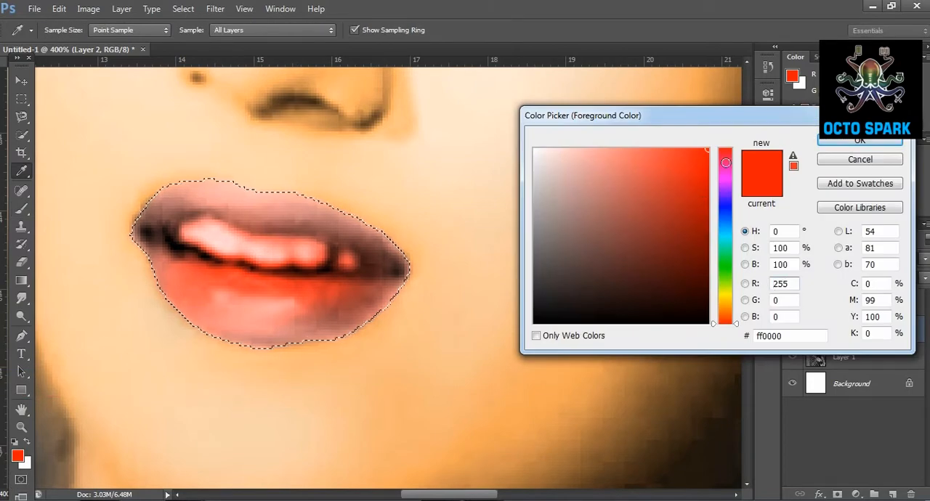
click(824, 142)
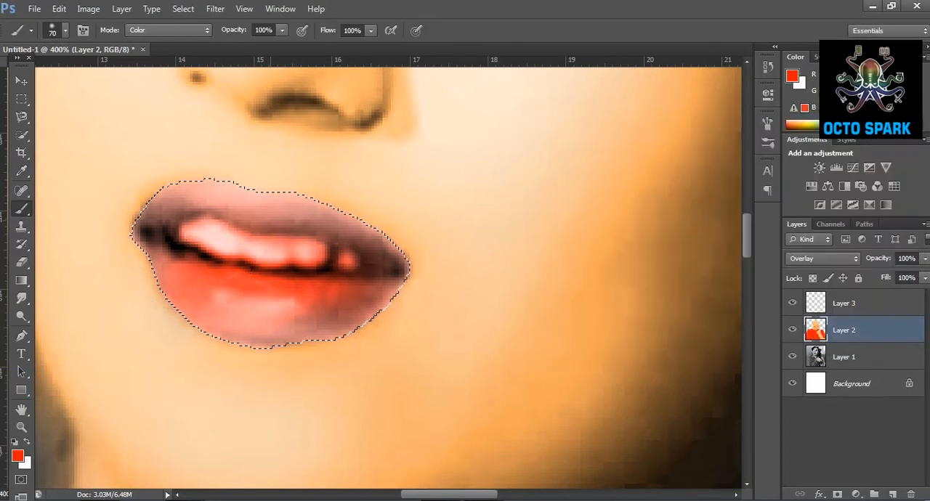
Erase the red tint from the teeth with a smaller soft eraser at 92% opacity, and clear the lip selection.
key(e)
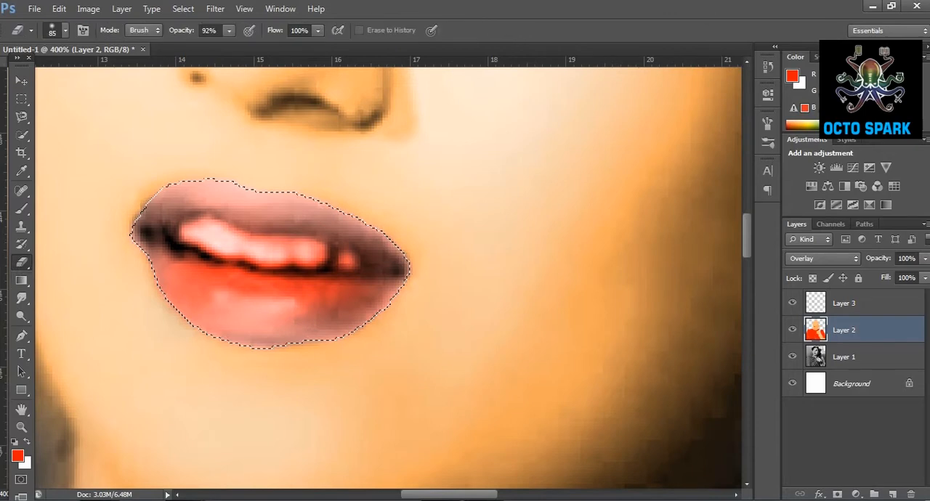
click(65, 30)
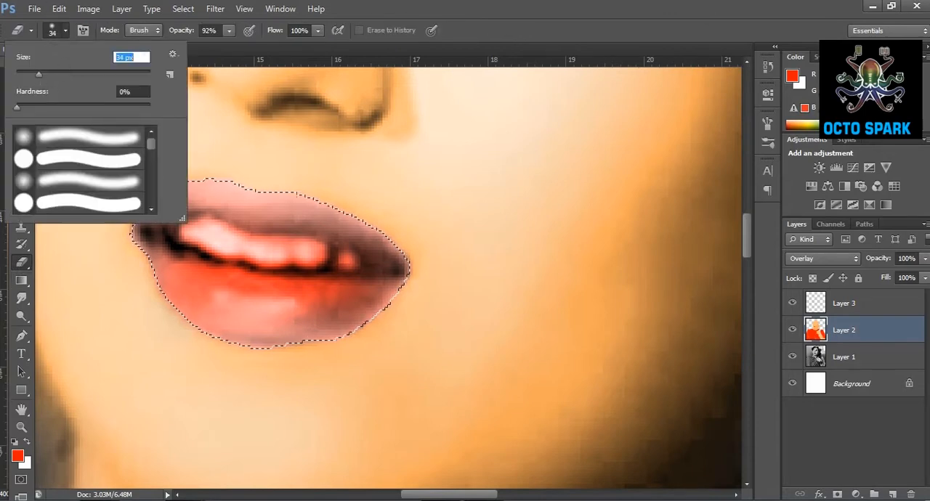
drag(31, 76, 28, 75)
mouse_move(269, 252)
mouse_down()
mouse_move(207, 239)
mouse_move(342, 256)
mouse_move(319, 262)
mouse_up()
click(22, 99)
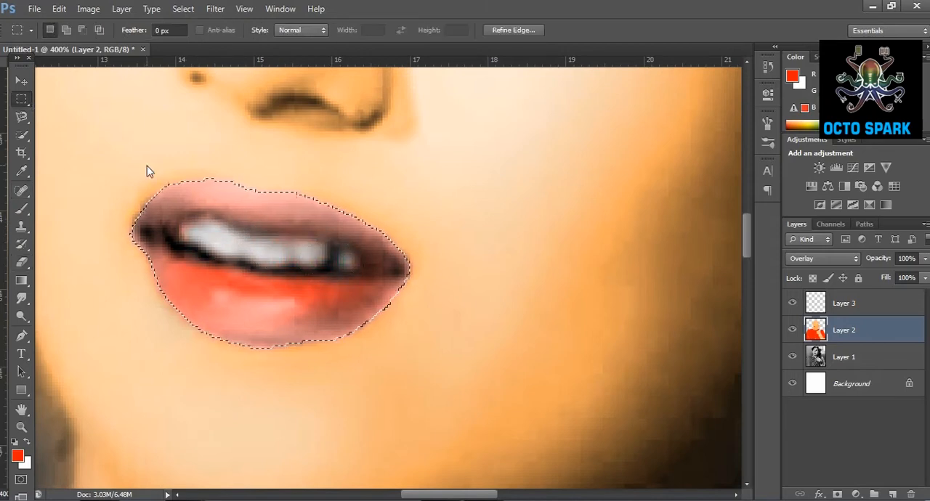
click(145, 167)
Darken the upper lash line and outer eyelid with the Burn tool, using a 16 px brush and the Highlights range.
click(21, 428)
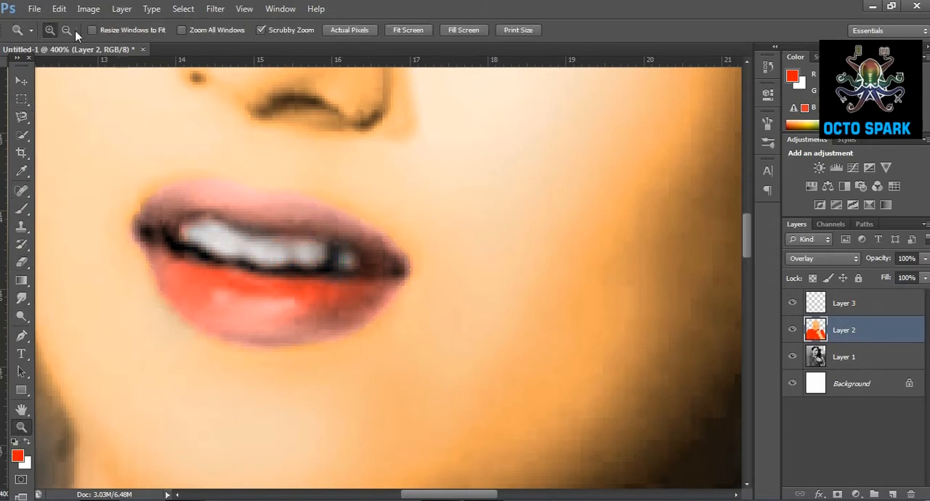
alt+click(191, 197)
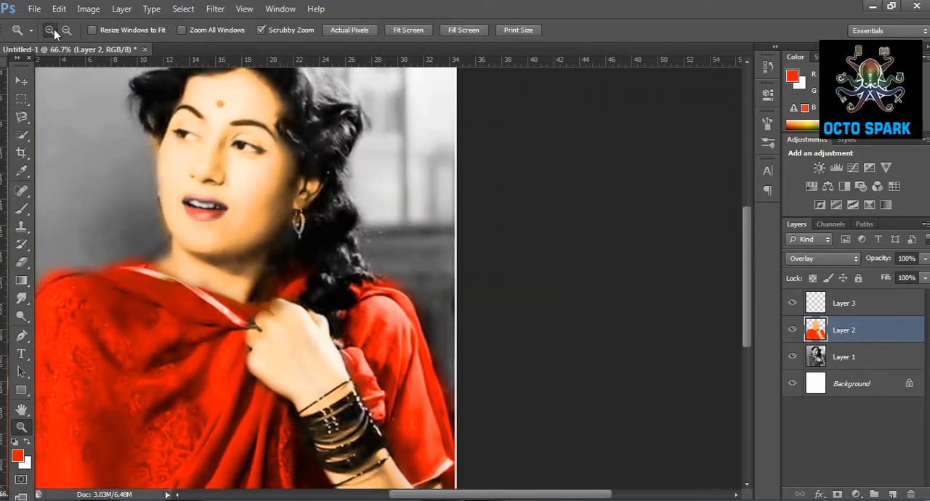
click(218, 150)
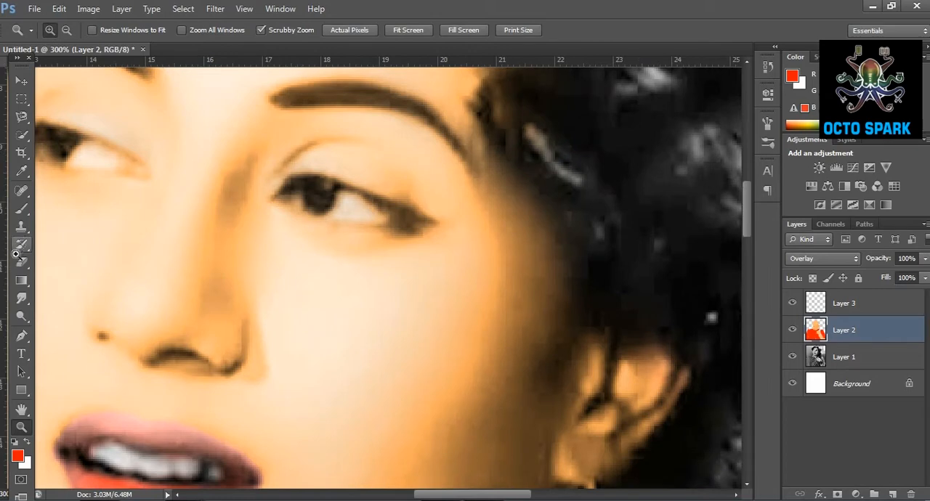
click(25, 320)
click(79, 340)
click(22, 317)
click(78, 327)
click(58, 30)
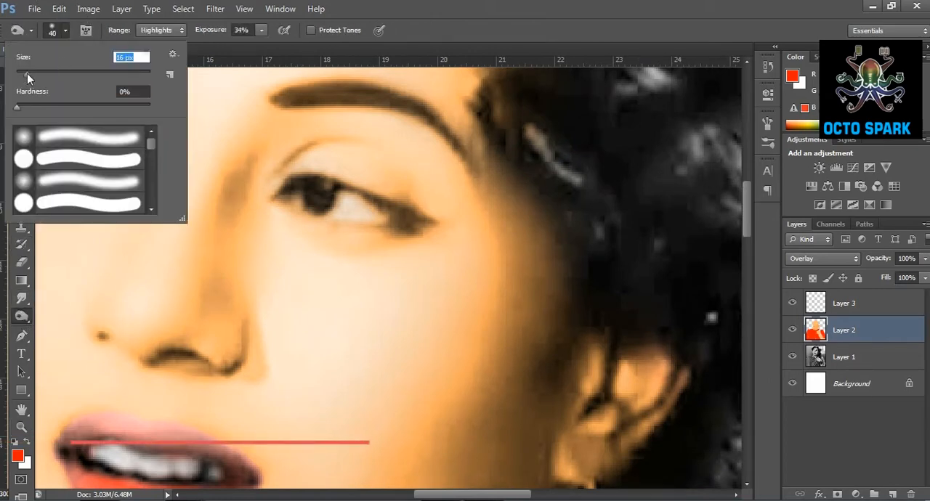
click(303, 188)
mouse_move(300, 186)
mouse_down()
mouse_move(332, 180)
mouse_move(414, 215)
mouse_move(363, 194)
mouse_move(414, 209)
mouse_up()
click(160, 29)
click(156, 68)
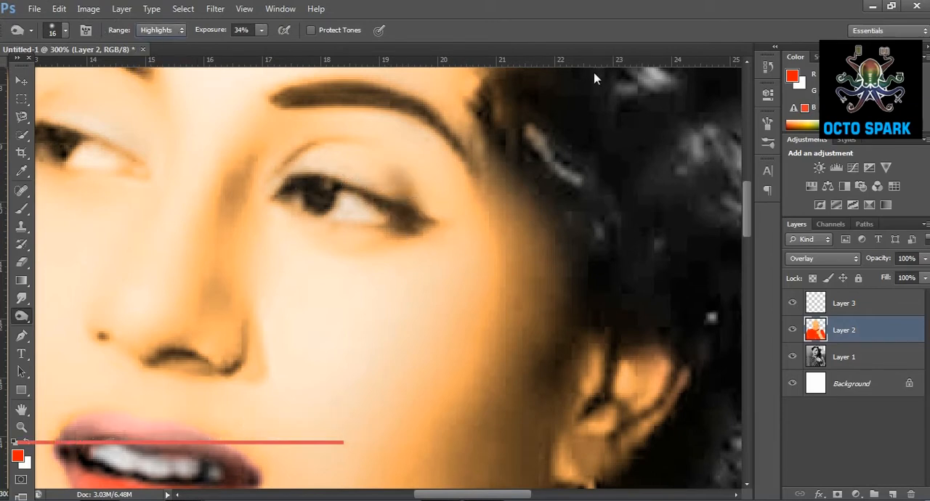
Switch the burn range to Midtones and deepen the shading at the outer corner of the upper eyelid.
click(162, 33)
click(154, 54)
drag(385, 173, 416, 202)
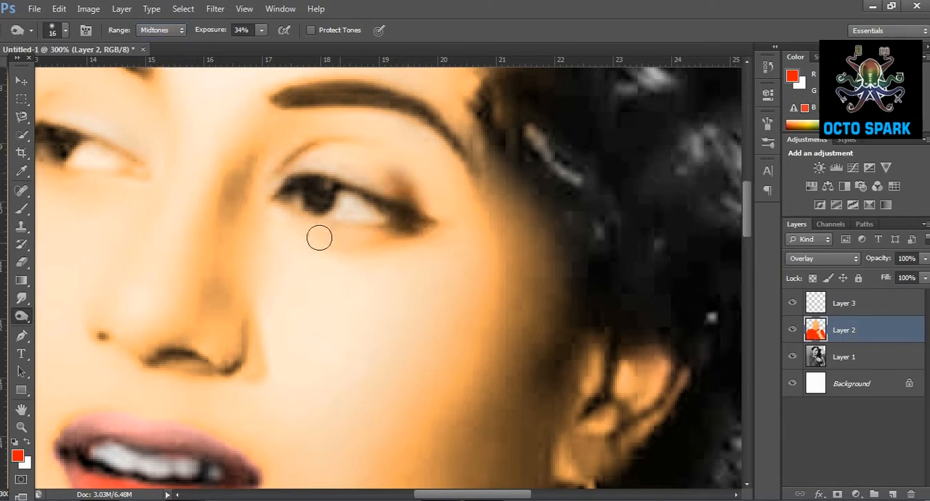
Enlarge the burn brush to 85 px and darken the shadowed side of the face from the temple past the ear to the jaw.
click(64, 32)
click(74, 75)
mouse_move(553, 199)
mouse_down()
mouse_move(543, 285)
mouse_move(562, 330)
mouse_move(556, 286)
mouse_move(537, 386)
mouse_move(514, 402)
mouse_up()
scroll(515, 403, down, 2)
scroll(500, 317, down, 2)
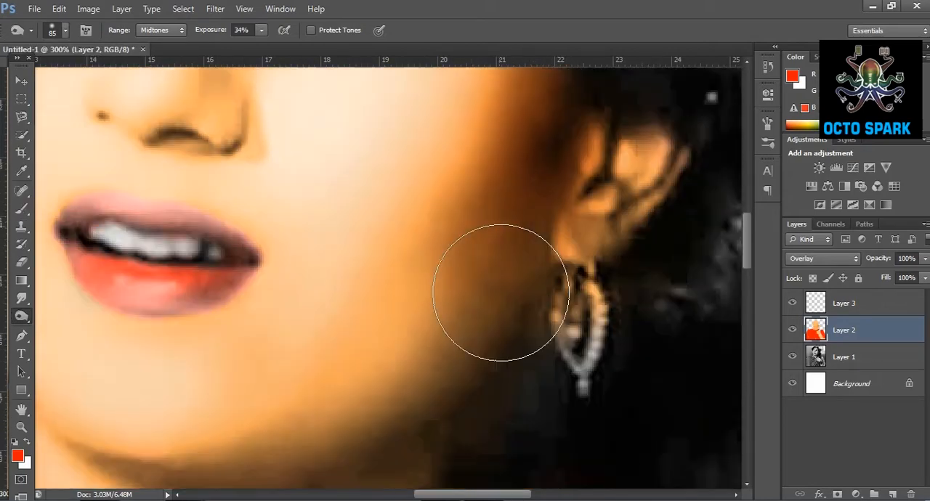
scroll(430, 374, down, 1)
mouse_move(434, 376)
mouse_down()
mouse_move(428, 481)
mouse_move(379, 435)
mouse_move(214, 428)
mouse_move(173, 394)
mouse_move(226, 373)
mouse_move(365, 369)
mouse_move(337, 451)
mouse_move(301, 430)
mouse_move(424, 378)
mouse_move(446, 461)
mouse_move(511, 393)
mouse_up()
scroll(510, 393, up, 3)
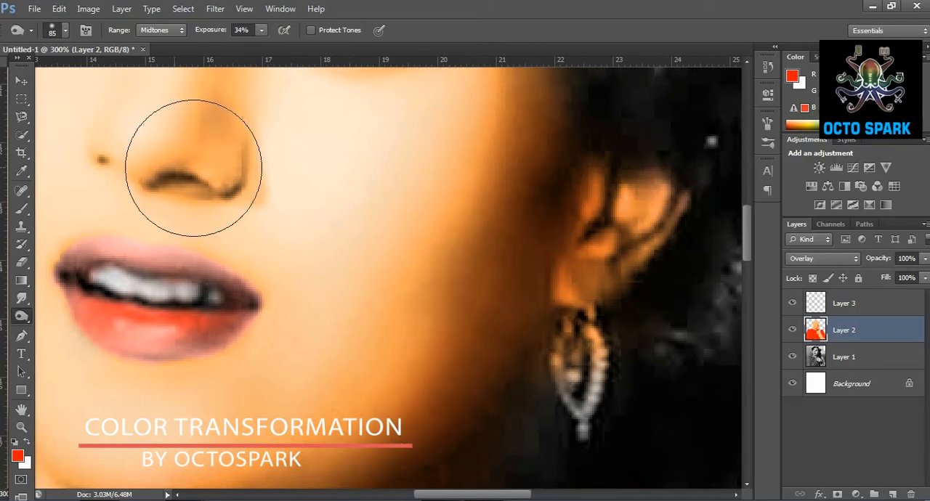
scroll(187, 177, up, 3)
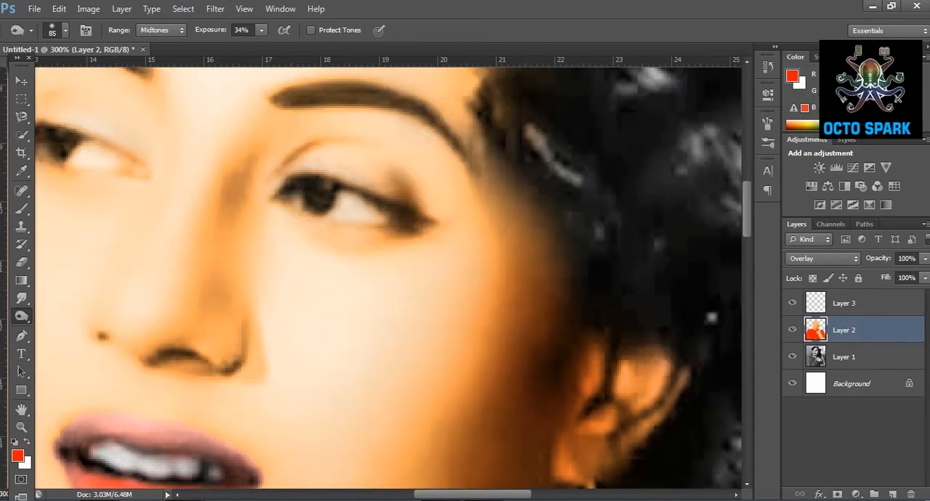
scroll(276, 327, left, 6)
scroll(264, 315, down, 3)
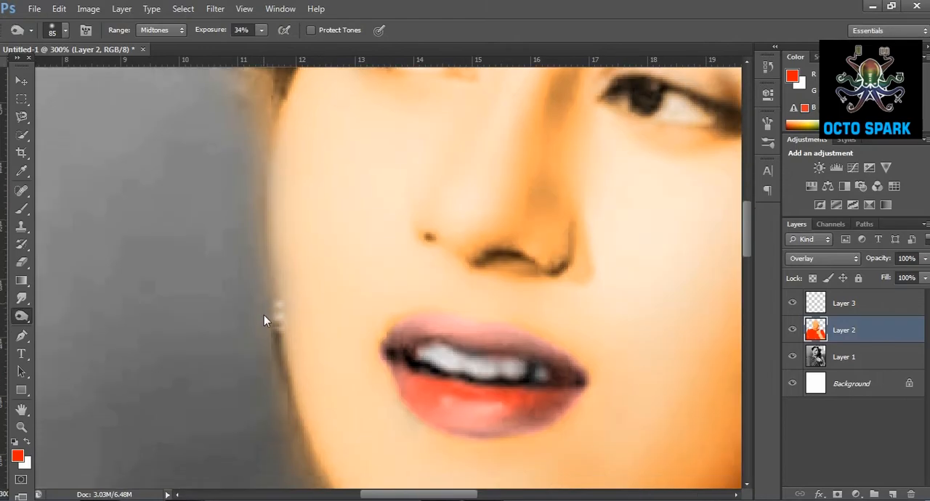
Darken the forearm below the bangles on Layer 2 with the 85 px Burn tool, Midtones range and 34% exposure.
scroll(304, 363, down, 3)
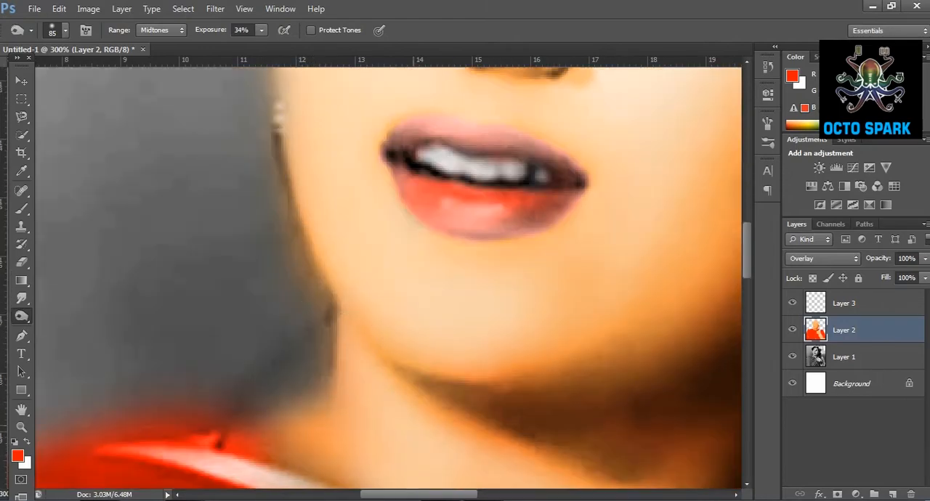
click(24, 430)
click(67, 30)
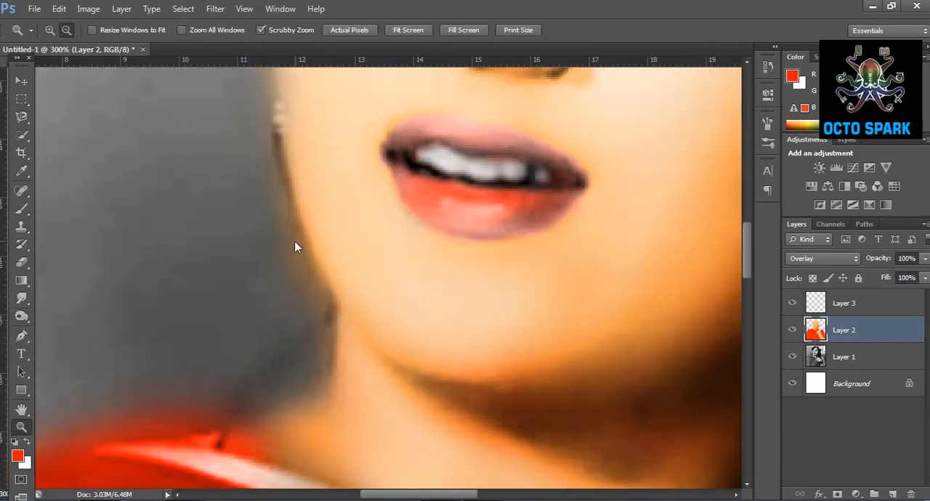
click(296, 244)
click(296, 244)
scroll(386, 327, up, 3)
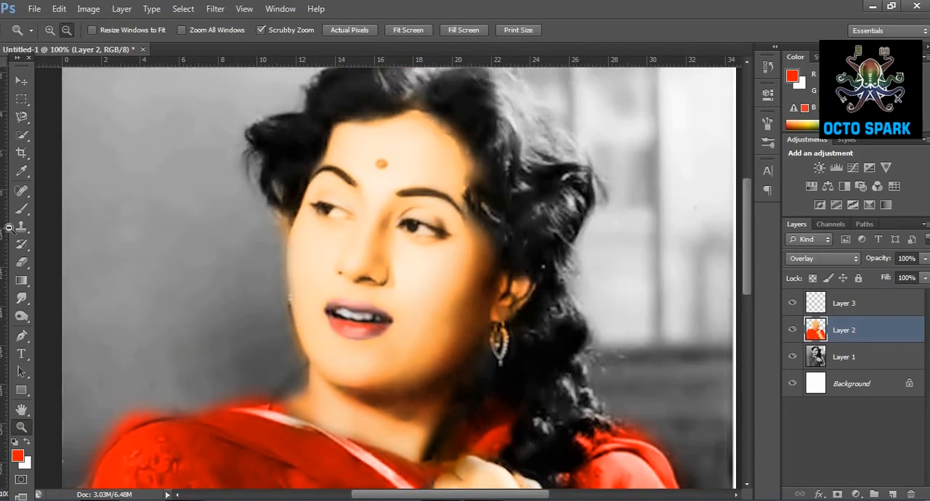
click(22, 317)
scroll(504, 446, down, 3)
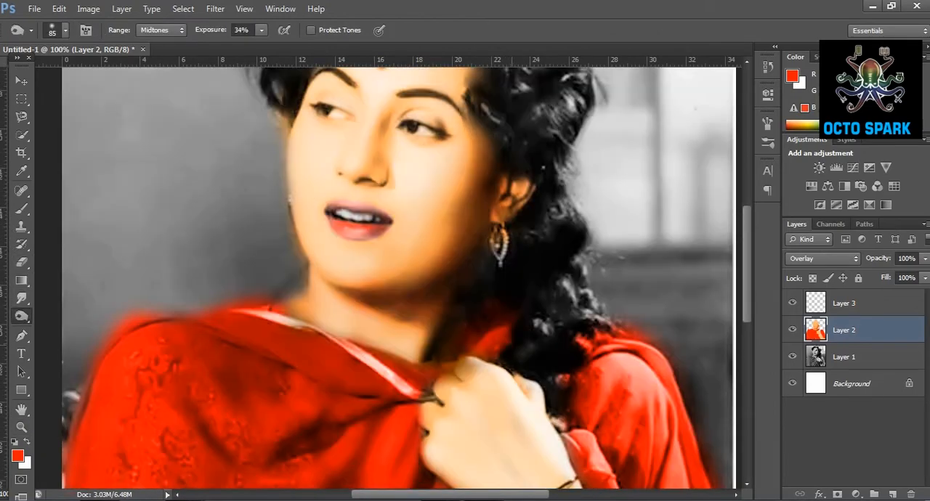
scroll(399, 273, down, 3)
scroll(557, 396, down, 5)
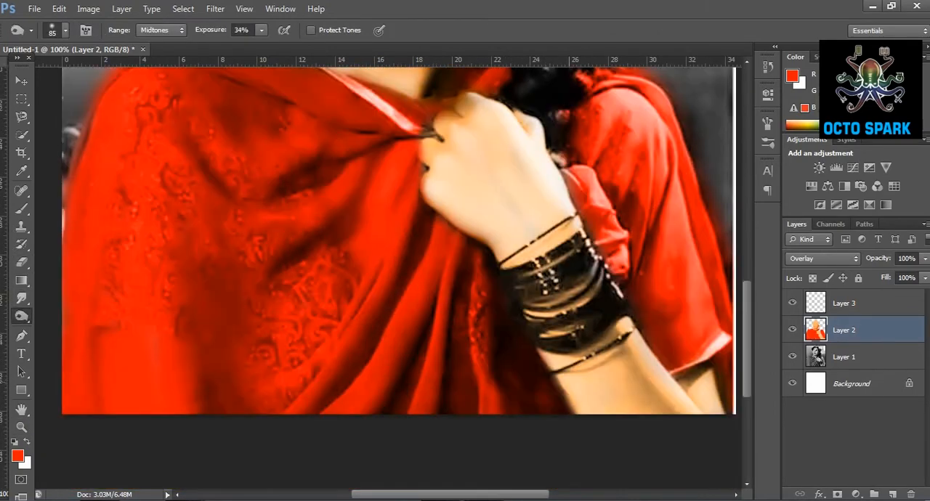
drag(601, 374, 604, 391)
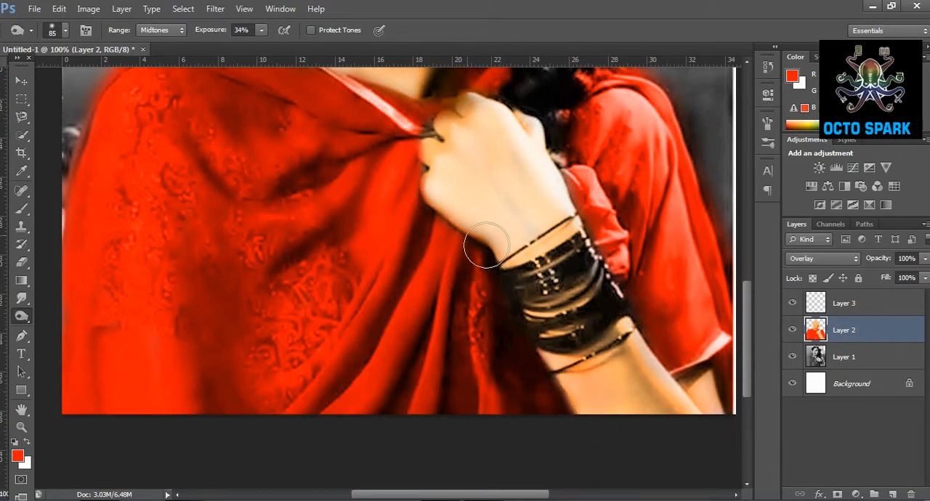
Switch to Layer 1 and deepen the lips with the Burn tool at 34% exposure in the Midtones range.
scroll(471, 262, up, 3)
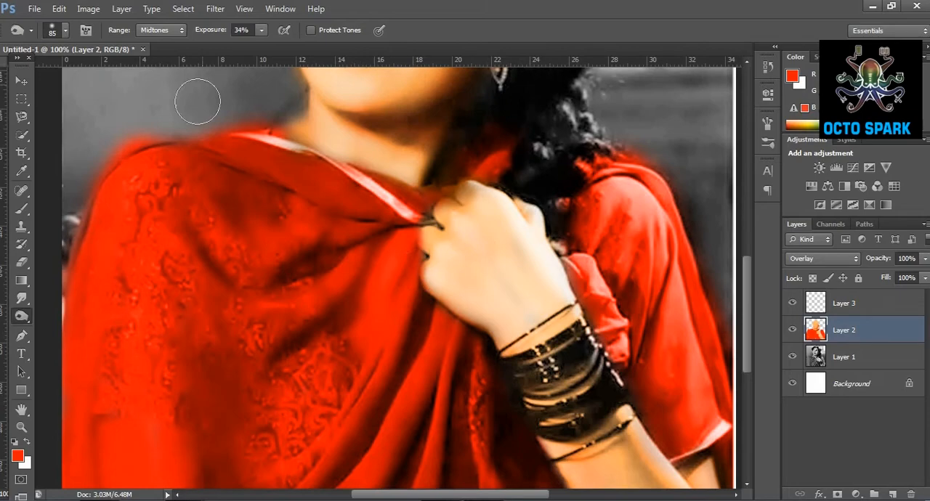
scroll(197, 102, up, 2)
scroll(307, 227, up, 5)
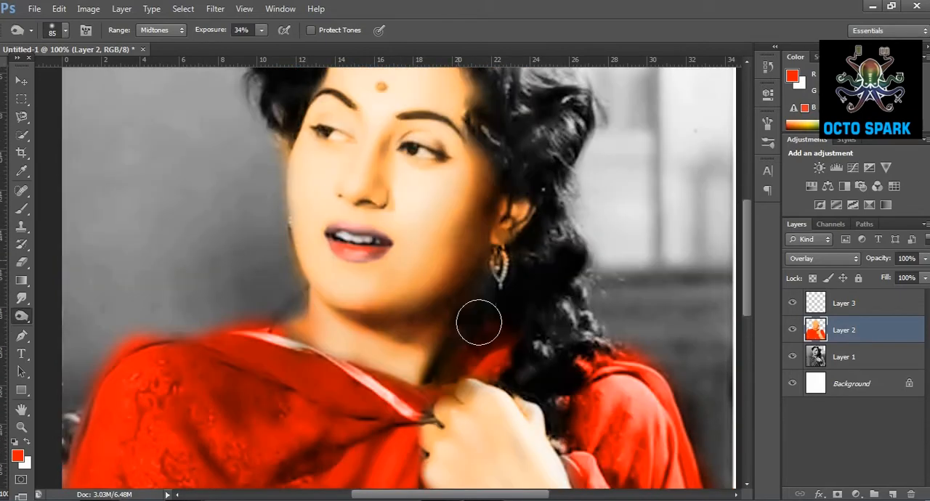
scroll(530, 201, up, 5)
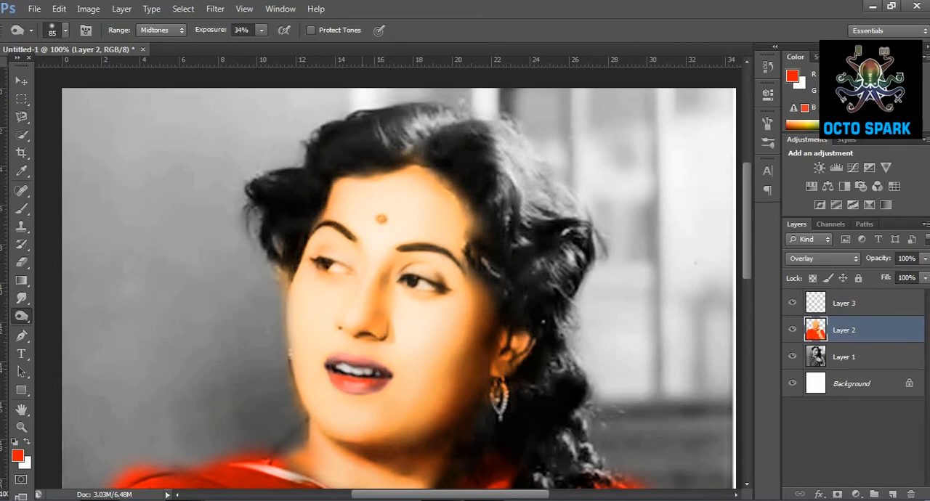
scroll(352, 375, down, 3)
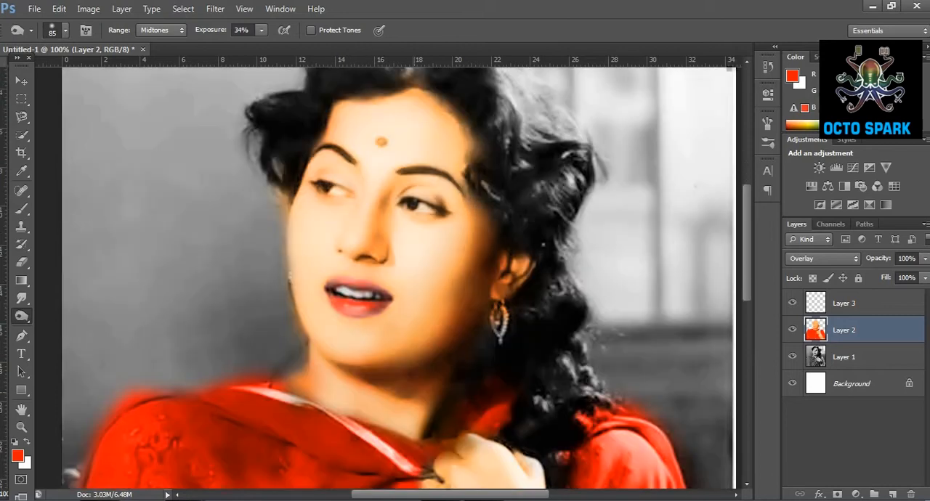
click(865, 357)
drag(383, 305, 337, 292)
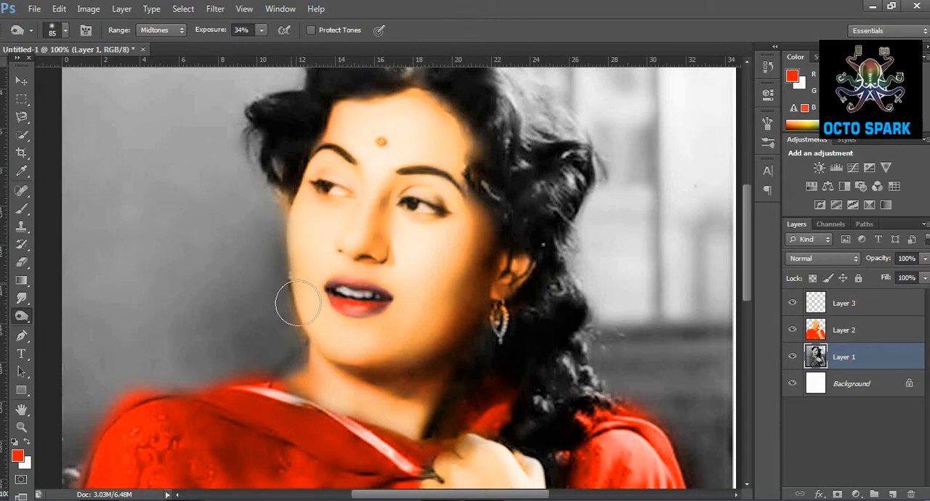
Return to Layer 2 and burn across the flat patch in the lower-left corner of the shawl.
click(854, 331)
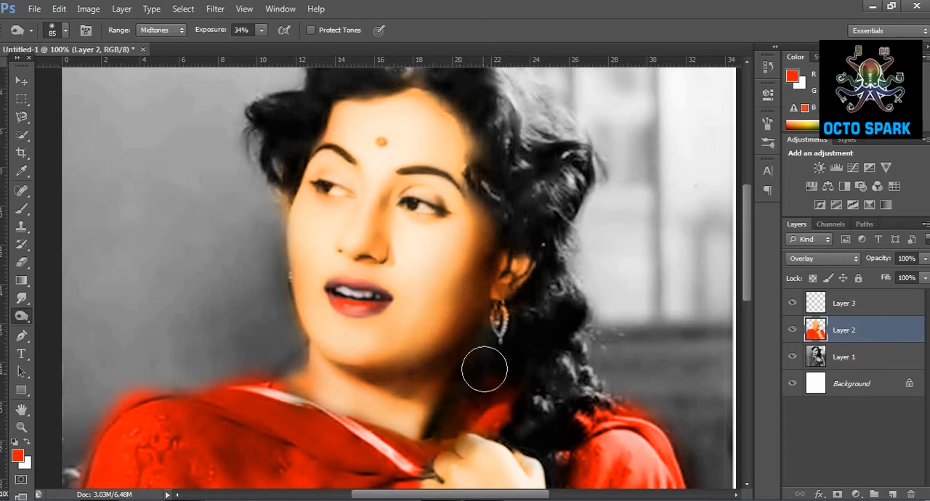
scroll(555, 405, down, 5)
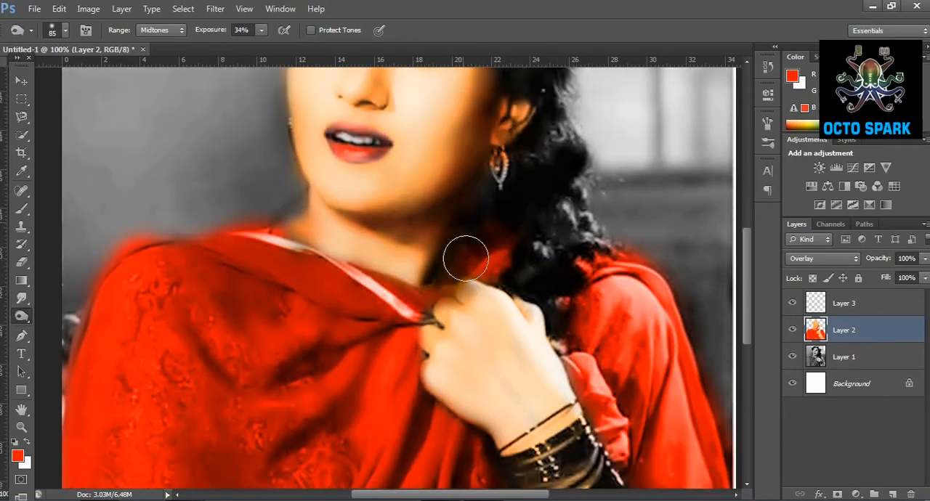
scroll(396, 306, down, 5)
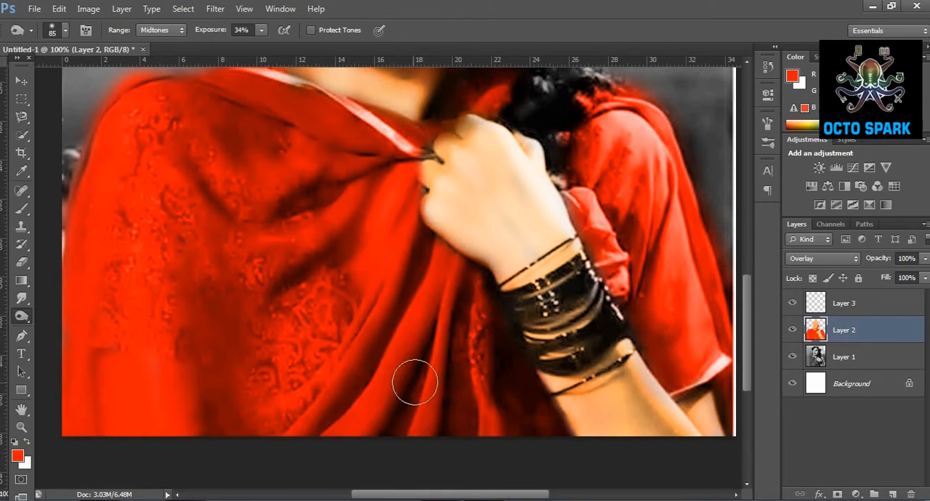
mouse_move(104, 371)
mouse_down()
mouse_move(123, 414)
mouse_move(141, 398)
mouse_move(202, 395)
mouse_up()
Outline the flat patch in the shawl's lower-left corner with a closed Pen tool path.
click(21, 208)
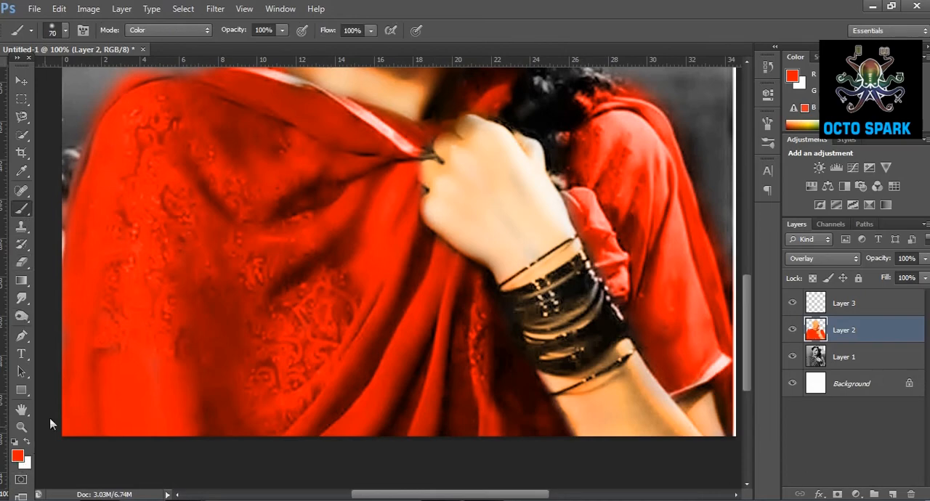
click(22, 336)
click(91, 357)
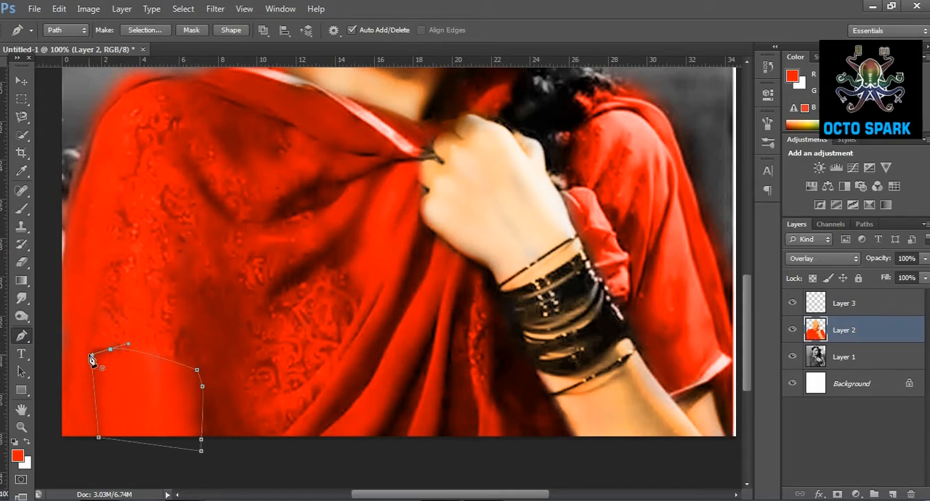
Set Layer 2's blend mode to Normal and sample the light orange of the hand as the foreground color.
click(844, 260)
click(803, 5)
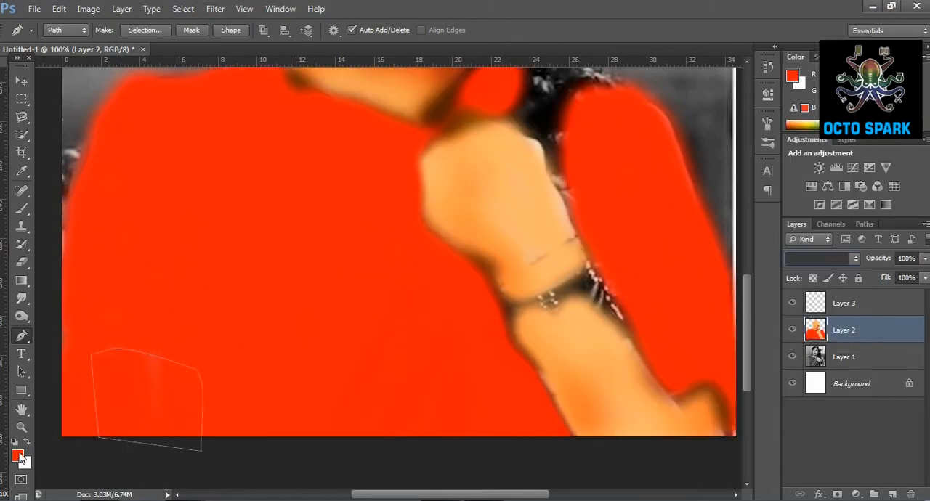
click(18, 456)
click(503, 225)
click(860, 140)
Paint light orange over the outlined shawl patch with a 70 px Color-mode brush at 9% and 31% opacity.
key(b)
click(282, 30)
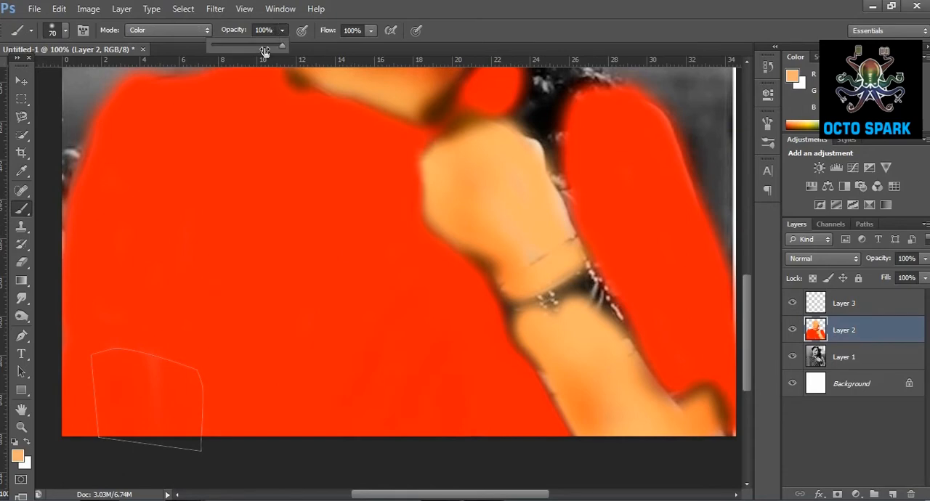
click(134, 363)
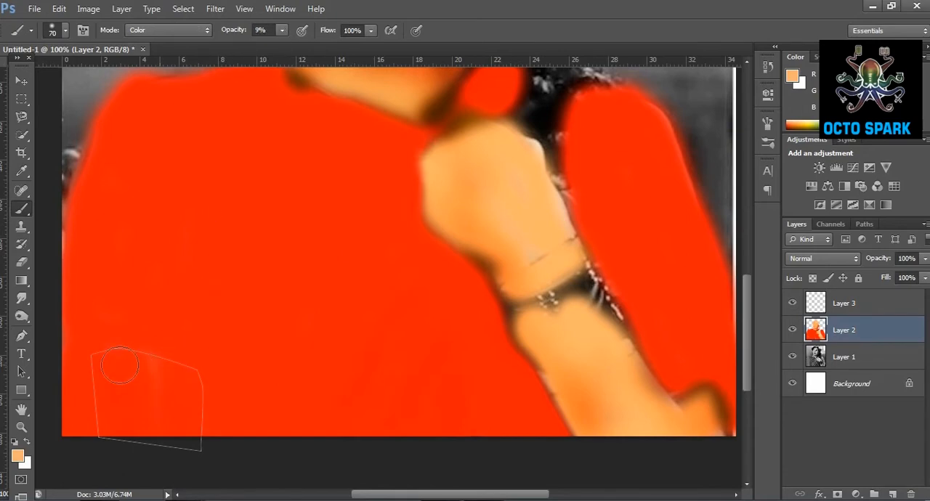
drag(159, 395, 156, 353)
click(282, 29)
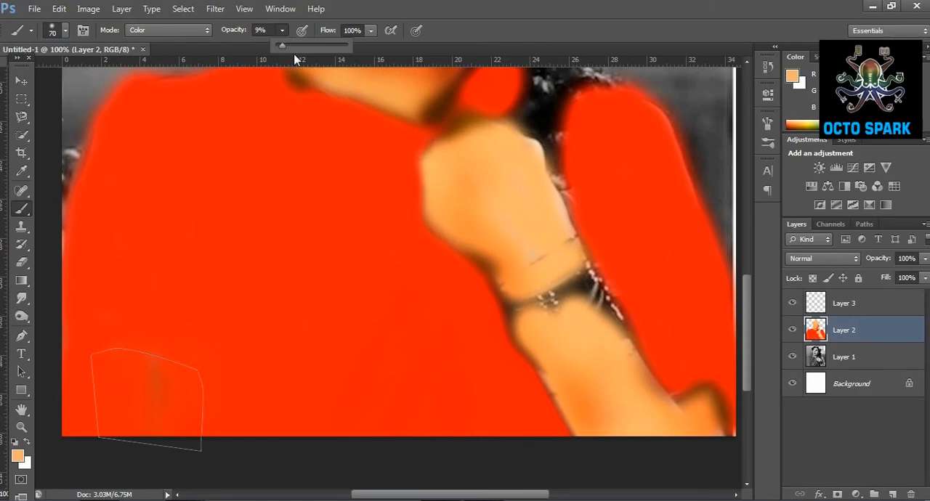
drag(191, 312, 179, 421)
click(61, 10)
click(85, 8)
click(62, 9)
click(88, 12)
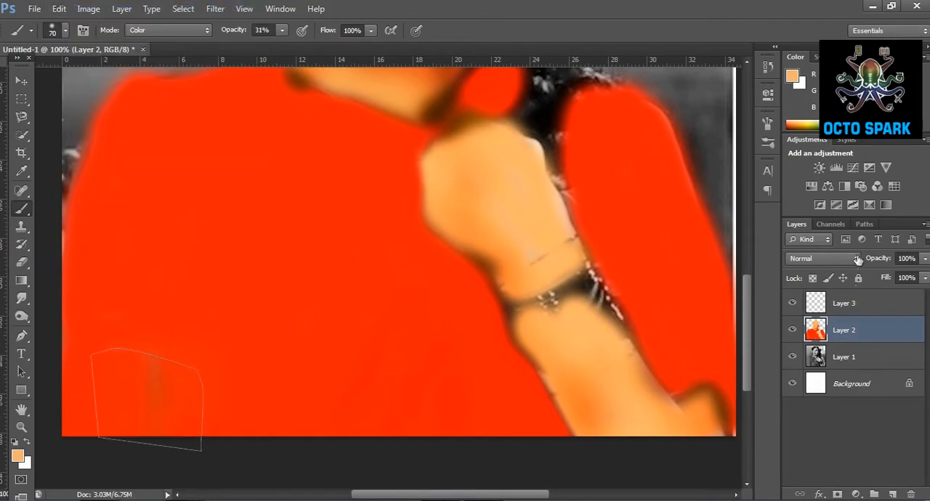
Convert the work path around the shawl patch into a new anti-aliased selection with a 1.1 px feather radius.
click(865, 225)
right_click(864, 240)
click(870, 285)
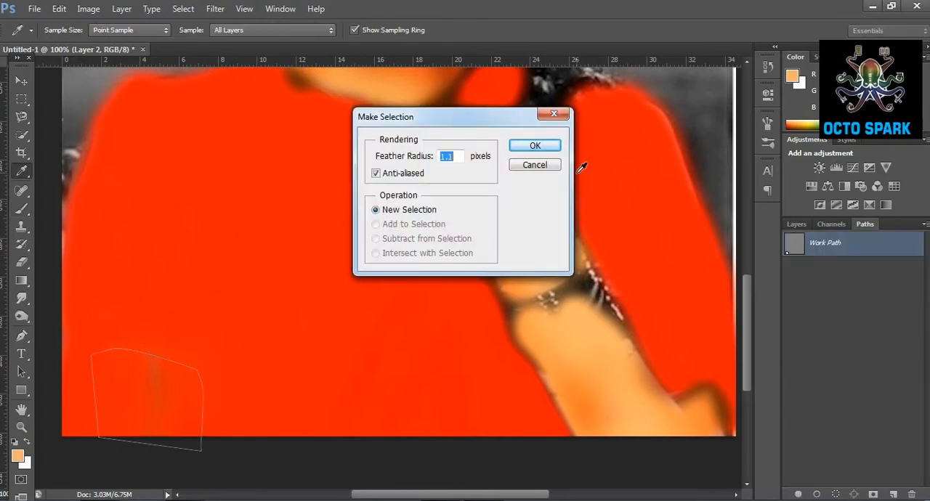
click(535, 146)
Fill the selected shawl patch with light orange brush strokes at 31% opacity and clear the selection.
mouse_move(120, 438)
mouse_down()
mouse_move(108, 365)
mouse_move(119, 357)
mouse_move(189, 401)
mouse_move(204, 468)
mouse_up()
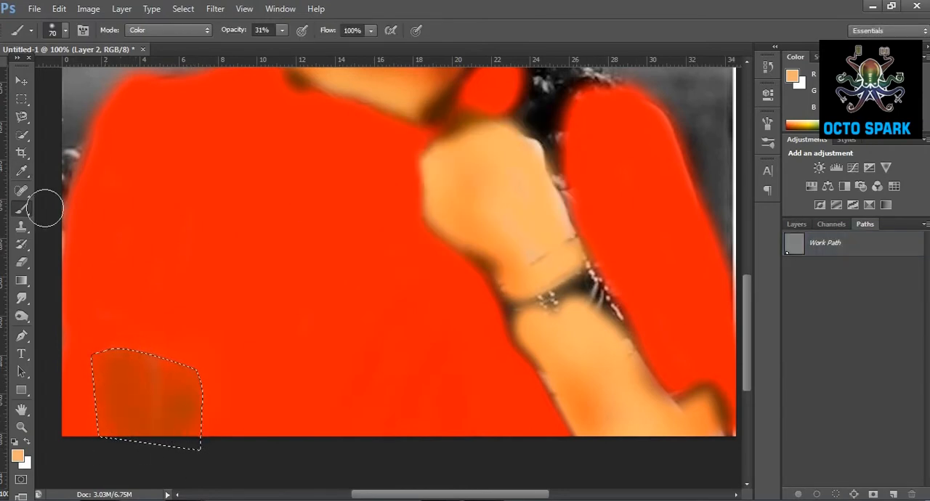
click(24, 102)
key(ctrl+d)
Set Layer 2's blend mode back to Overlay.
click(796, 224)
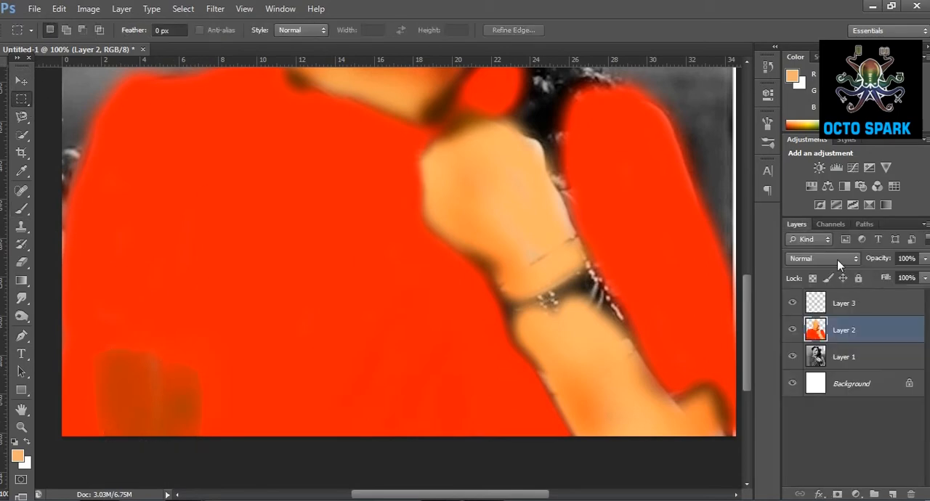
click(838, 259)
click(843, 233)
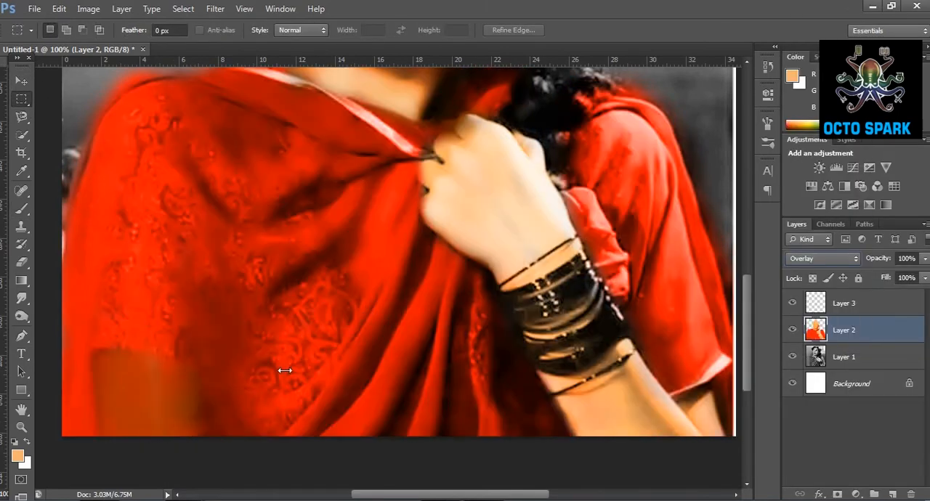
Frame the bangles on the wrist closely and create a new layer above Layer 2.
click(22, 428)
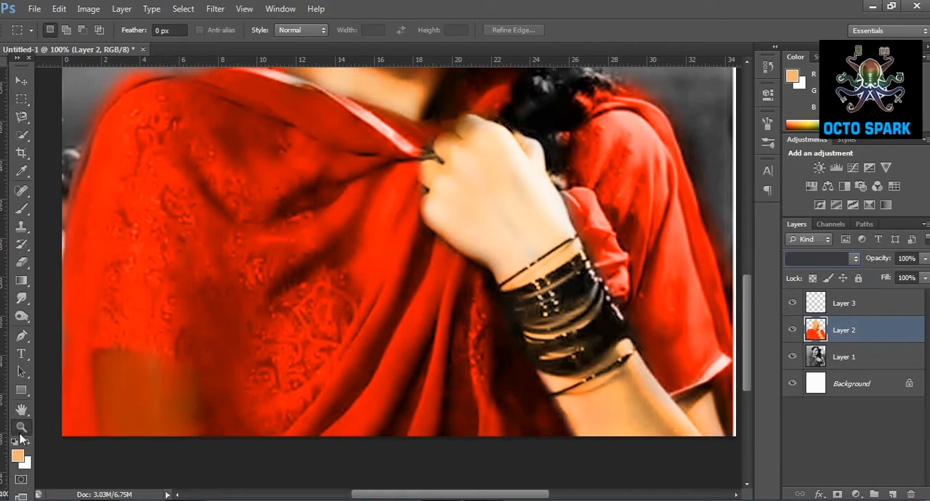
click(67, 30)
click(206, 198)
click(328, 323)
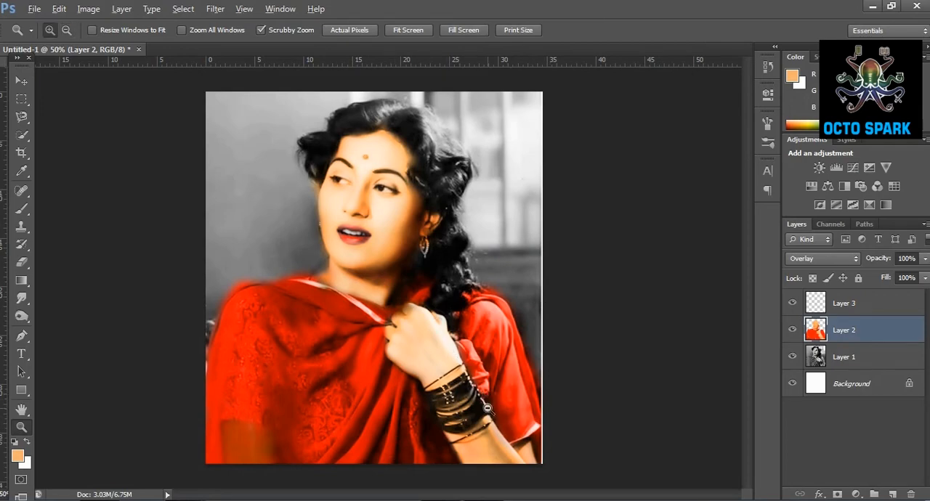
alt+scroll(481, 402, up, 4)
scroll(469, 360, down, 3)
alt+scroll(465, 356, up, 1)
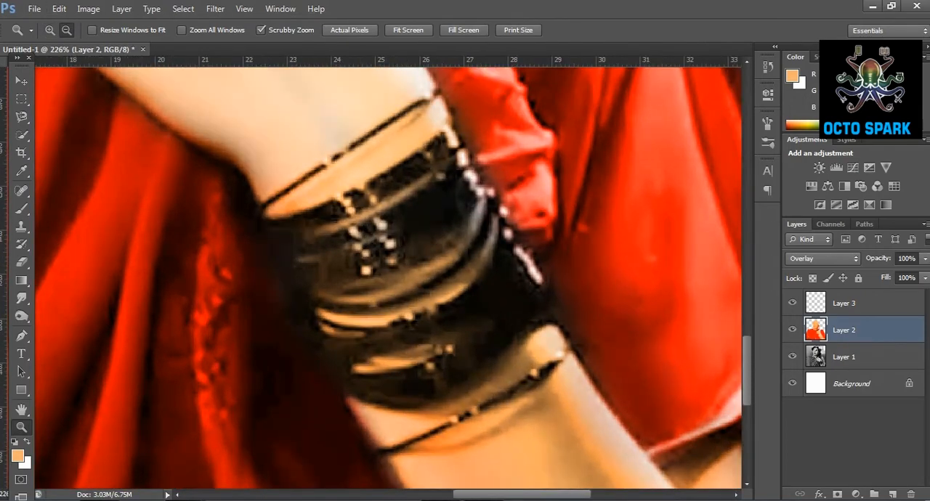
click(891, 495)
Choose dark green as the foreground color and paint the bangles with a 70 px Color-mode brush at 31% opacity.
click(22, 208)
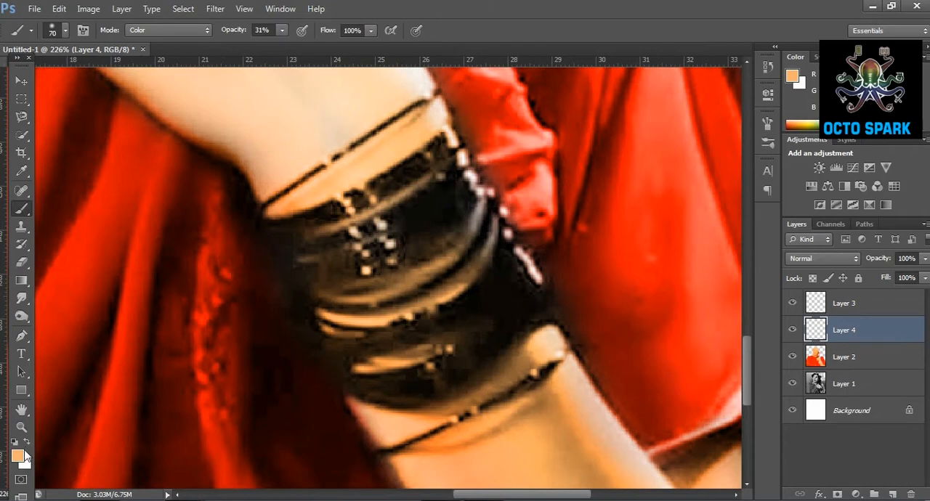
click(23, 453)
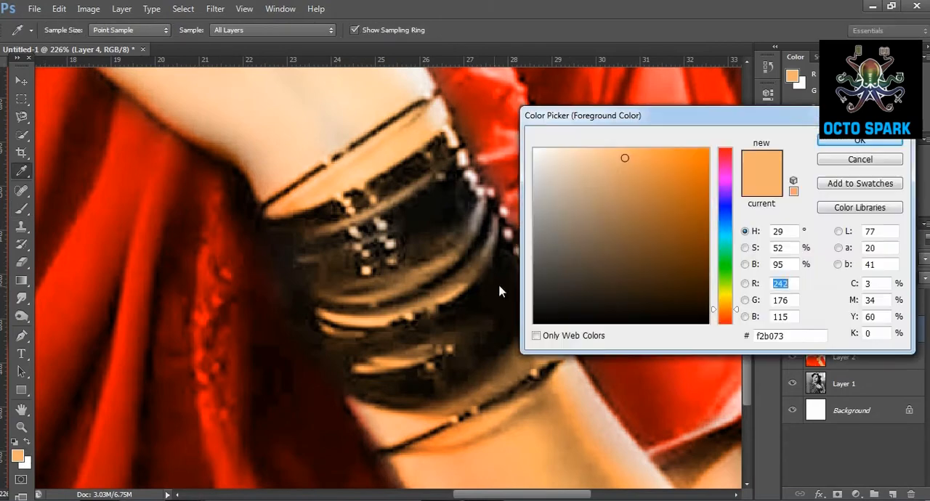
click(722, 272)
click(706, 249)
click(847, 141)
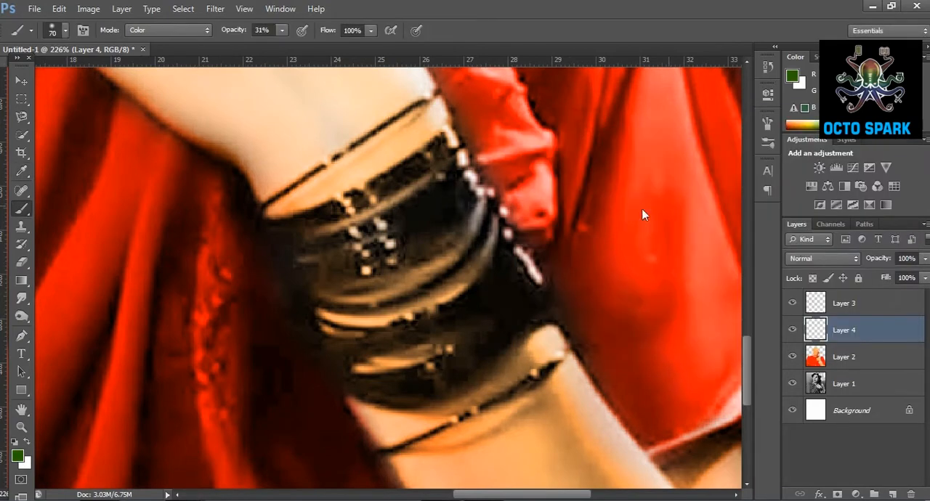
mouse_move(436, 228)
mouse_down()
mouse_move(420, 200)
mouse_move(427, 208)
mouse_move(407, 223)
mouse_move(305, 254)
mouse_up()
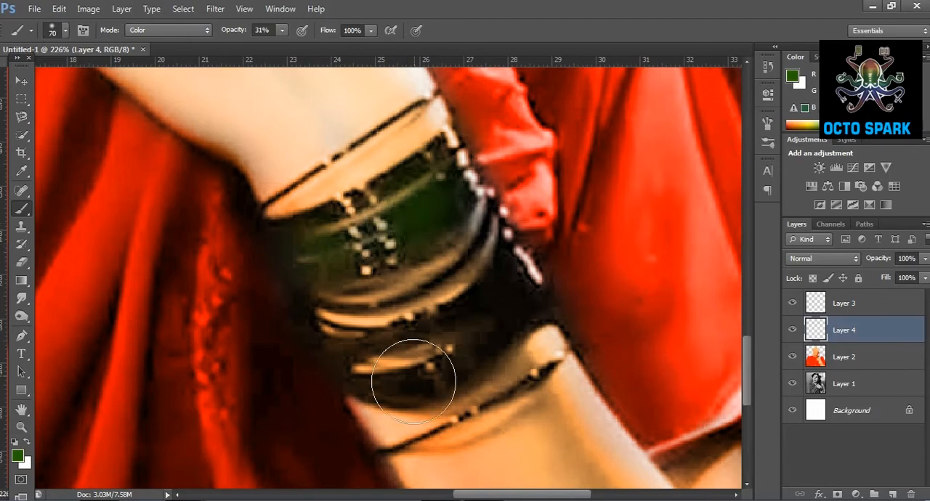
drag(413, 381, 385, 371)
Try the Lighten blend mode on the bangle layer and settle on Color.
click(826, 258)
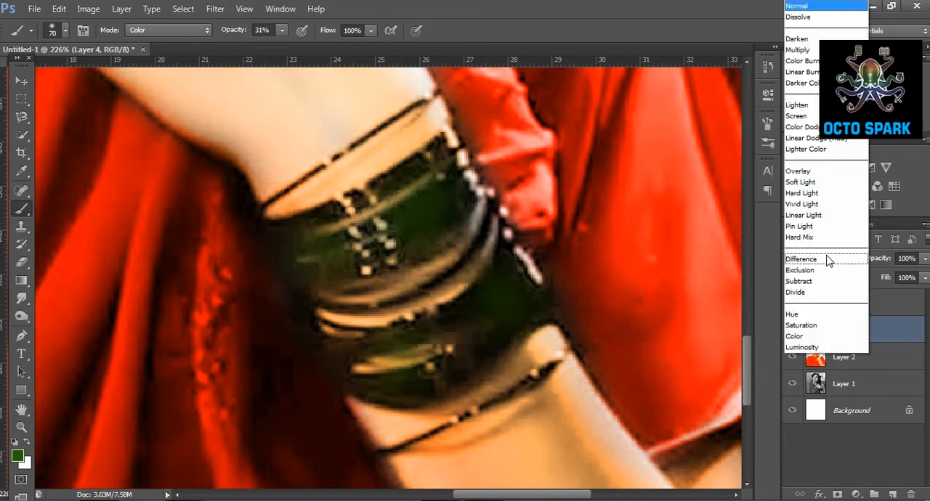
click(799, 103)
scroll(831, 259, down, 7)
scroll(830, 260, down, 1)
click(830, 259)
click(809, 337)
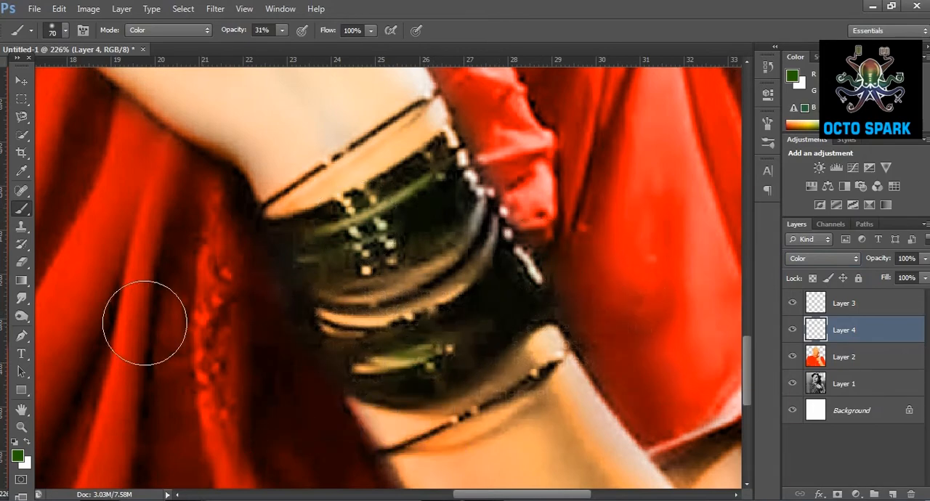
click(21, 427)
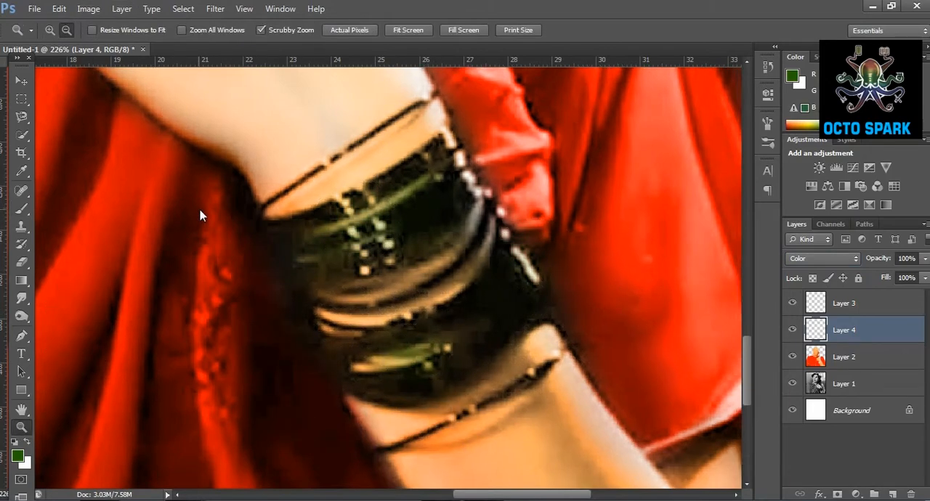
Hide Layers 2, 3 and 4 and select Layer 1 to work on the plain black-and-white portrait.
alt+click(201, 216)
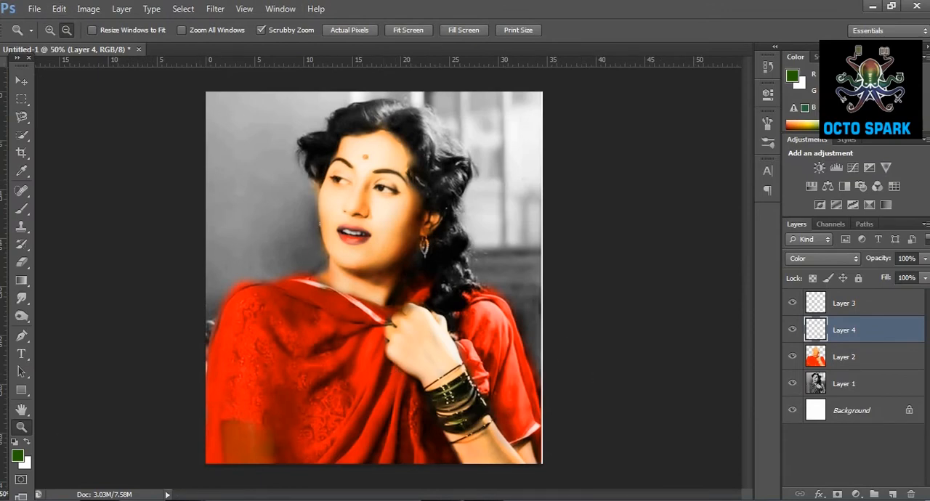
drag(264, 431, 317, 324)
click(793, 357)
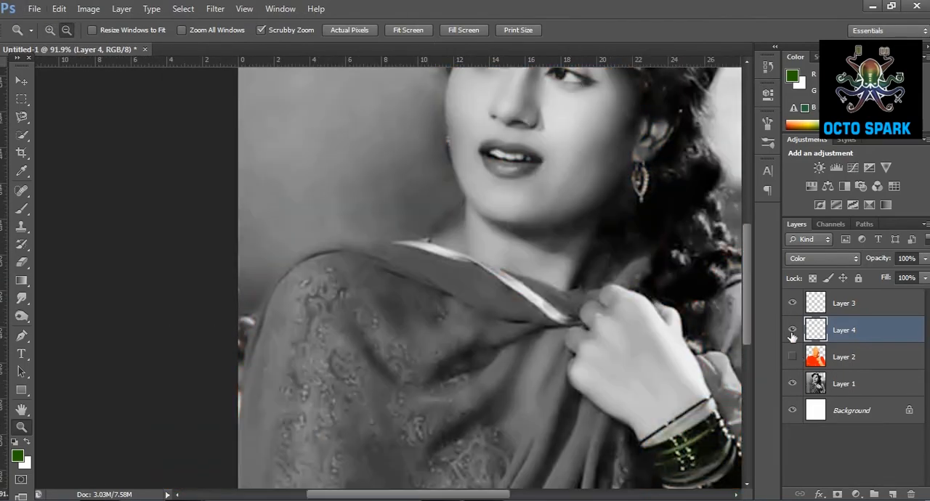
click(793, 330)
click(792, 303)
click(832, 382)
click(392, 355)
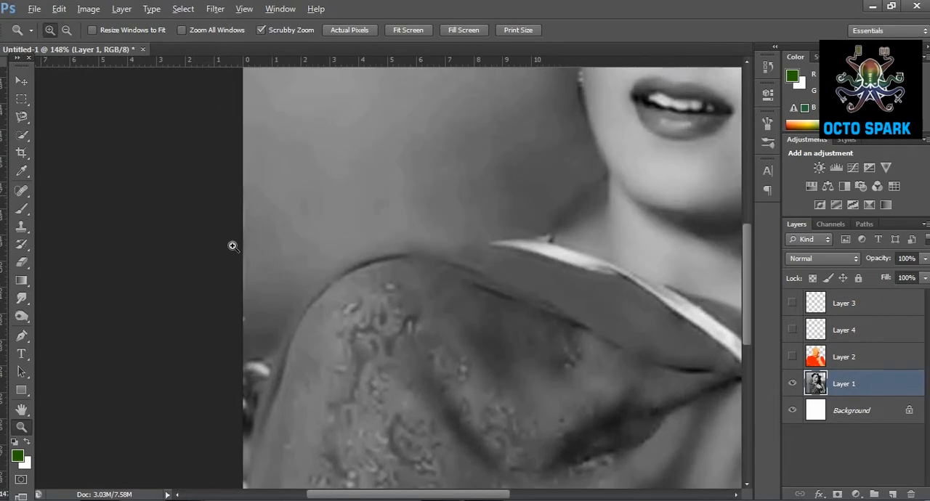
Start a pen path at the image edge beside the sleeve and trace the shawl's shoulder up to the neck.
click(21, 336)
drag(255, 424, 260, 390)
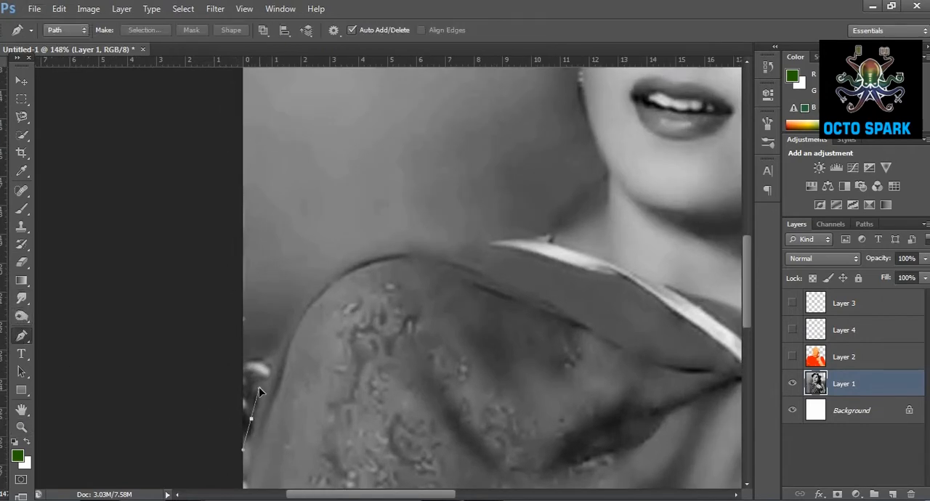
scroll(295, 317, up, 1)
drag(319, 296, 322, 284)
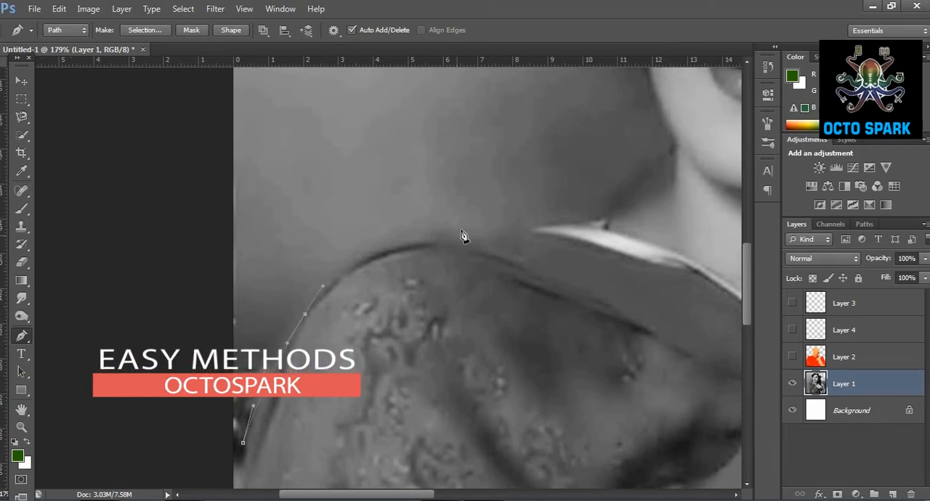
drag(396, 248, 441, 233)
drag(498, 239, 601, 224)
scroll(623, 214, up, 3)
drag(635, 254, 651, 244)
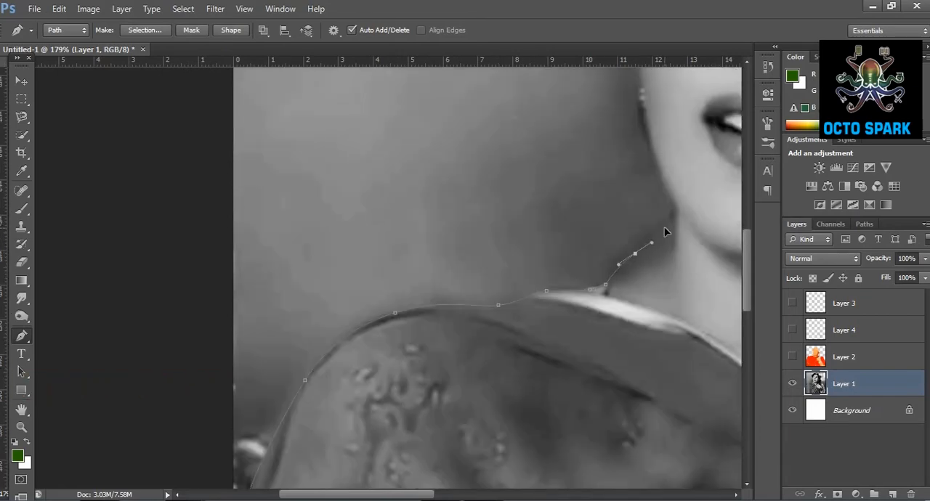
Continue the pen path from the neck up along the jaw and cheek toward the hair.
drag(657, 196, 348, 321)
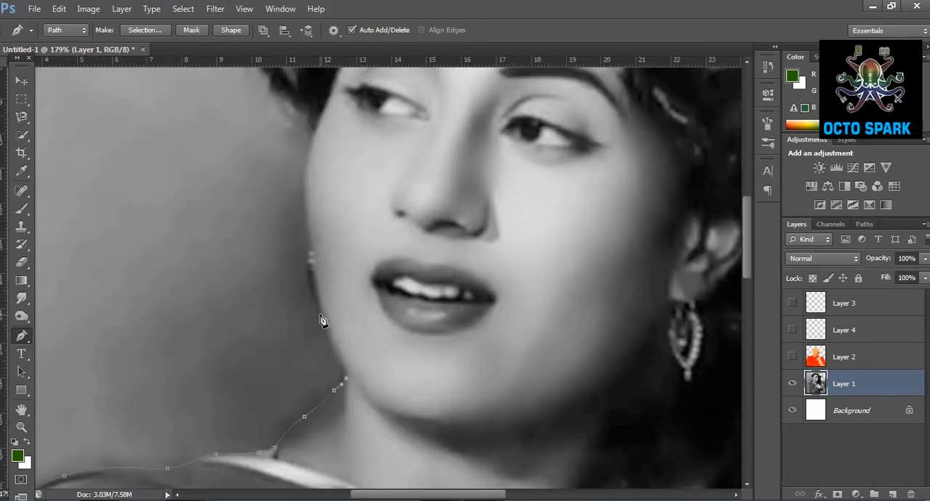
drag(310, 271, 312, 249)
scroll(305, 165, up, 4)
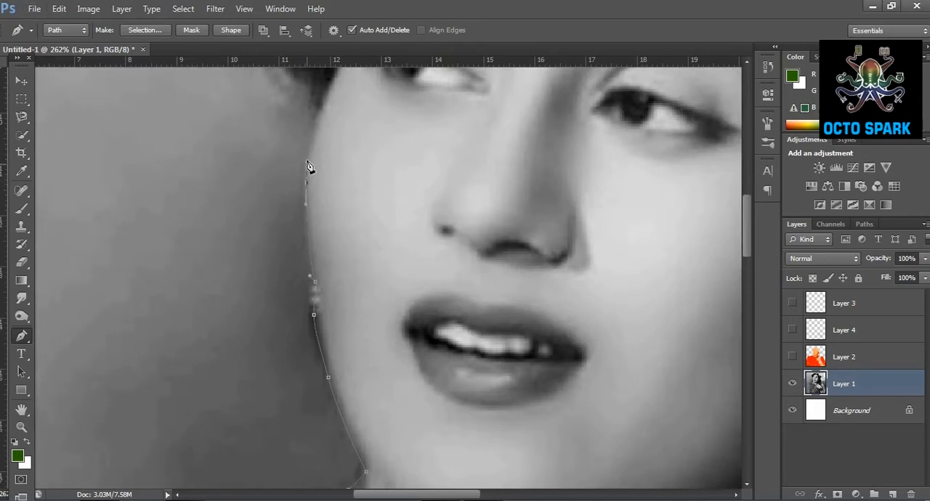
drag(322, 110, 342, 407)
Trace the pen path around the protruding hair lock beside the forehead.
drag(303, 363, 266, 326)
drag(260, 308, 258, 263)
drag(258, 241, 248, 205)
click(236, 194)
click(226, 168)
click(254, 149)
click(281, 124)
click(312, 120)
click(375, 117)
Extend the pen path up and across the top of the hair.
drag(383, 162, 204, 410)
click(207, 308)
click(242, 258)
click(282, 243)
click(314, 229)
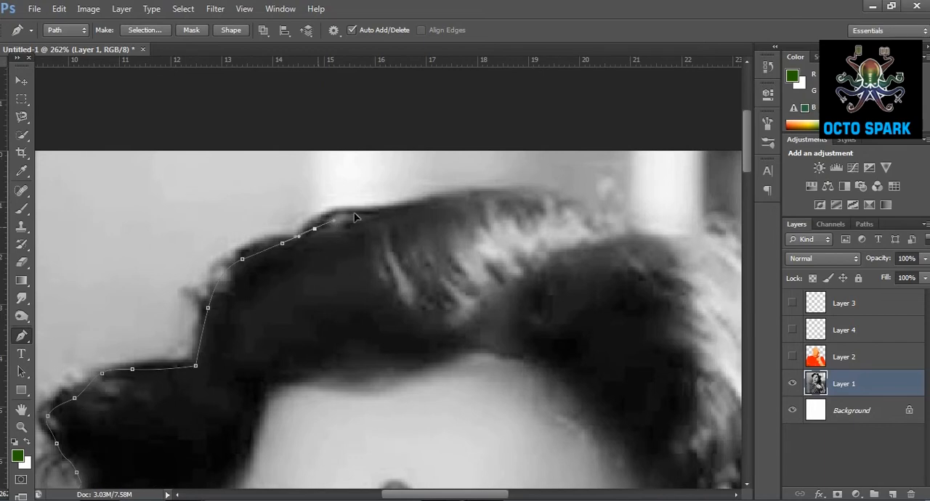
click(361, 211)
click(384, 204)
click(460, 205)
click(576, 202)
Continue the pen path down the hair's outer edge on the window side toward the curls.
drag(612, 215, 350, 231)
drag(395, 229, 463, 271)
drag(483, 309, 484, 326)
drag(494, 342, 536, 410)
drag(513, 420, 303, 311)
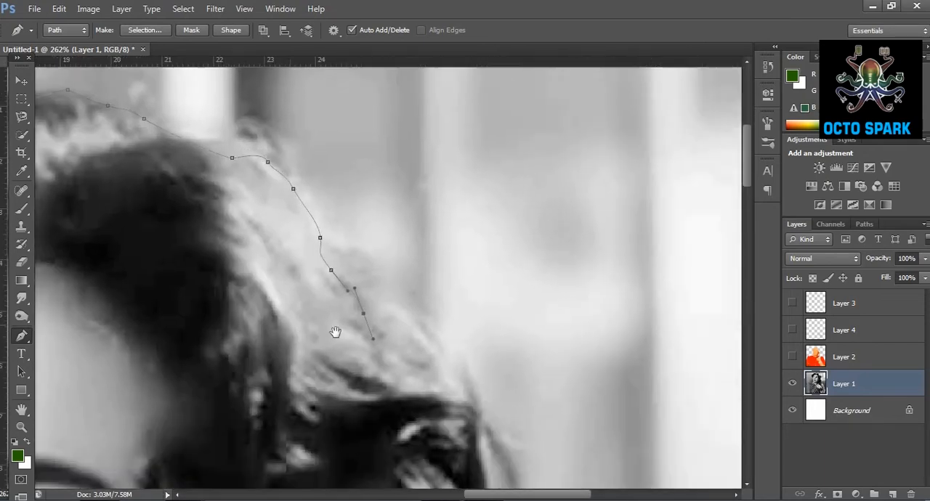
drag(376, 334, 380, 344)
drag(392, 346, 407, 353)
click(416, 362)
drag(433, 401, 436, 412)
Trace the pen path down the edge of the long curls beside the earring.
drag(397, 297, 374, 77)
click(391, 242)
drag(391, 262, 373, 309)
drag(367, 322, 373, 387)
drag(375, 399, 375, 404)
click(359, 426)
drag(344, 437, 313, 217)
drag(393, 454, 386, 385)
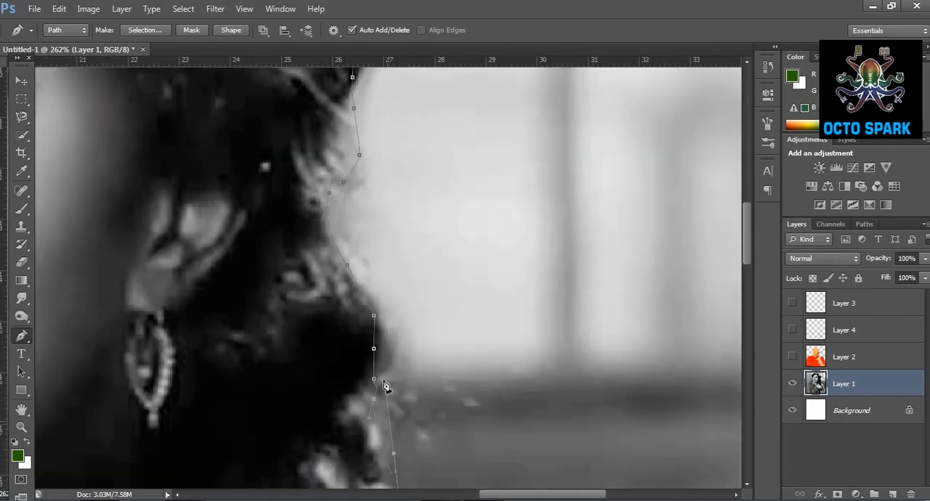
drag(410, 414, 393, 155)
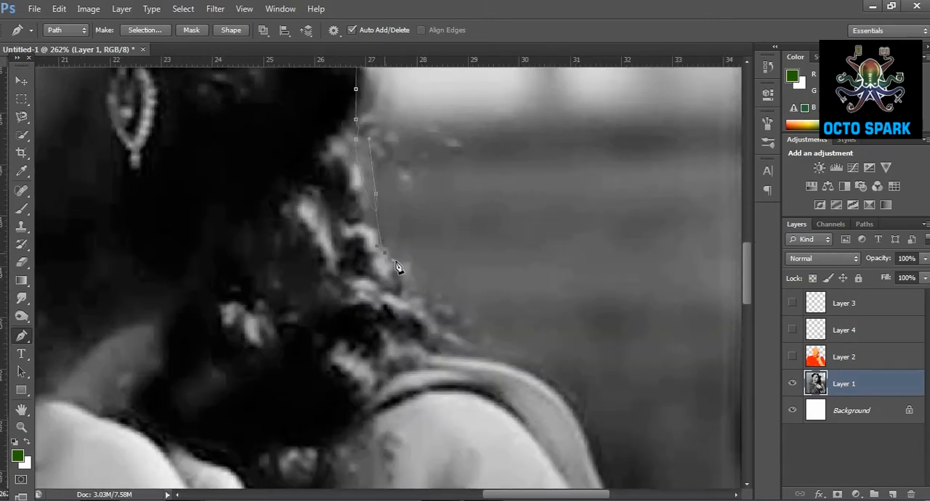
Continue the pen path from the curls over the far shoulder and down the sleeve to the image edge.
drag(407, 377, 436, 257)
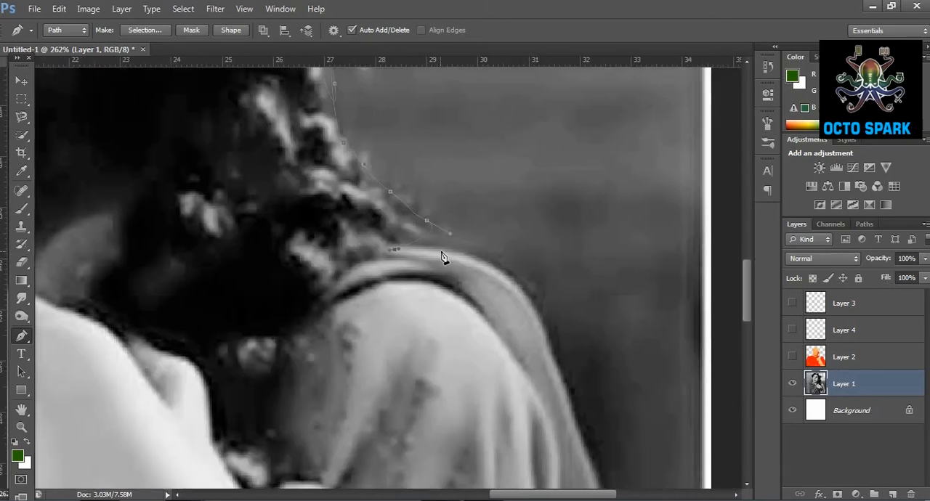
drag(520, 295, 554, 345)
drag(588, 452, 596, 470)
drag(609, 424, 392, 154)
drag(427, 365, 428, 369)
drag(452, 452, 460, 479)
drag(443, 391, 426, 169)
drag(454, 322, 457, 349)
Run the pen path outside the canvas around the background and close it at its starting point.
drag(476, 415, 509, 204)
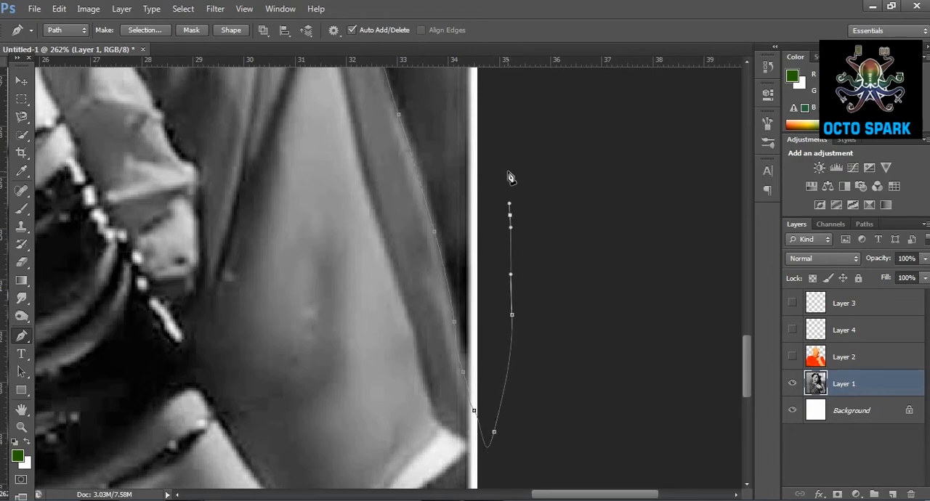
scroll(492, 182, down, 5)
drag(457, 174, 479, 445)
drag(479, 216, 495, 464)
drag(305, 186, 685, 206)
key(ctrl+r)
scroll(242, 189, down, 10)
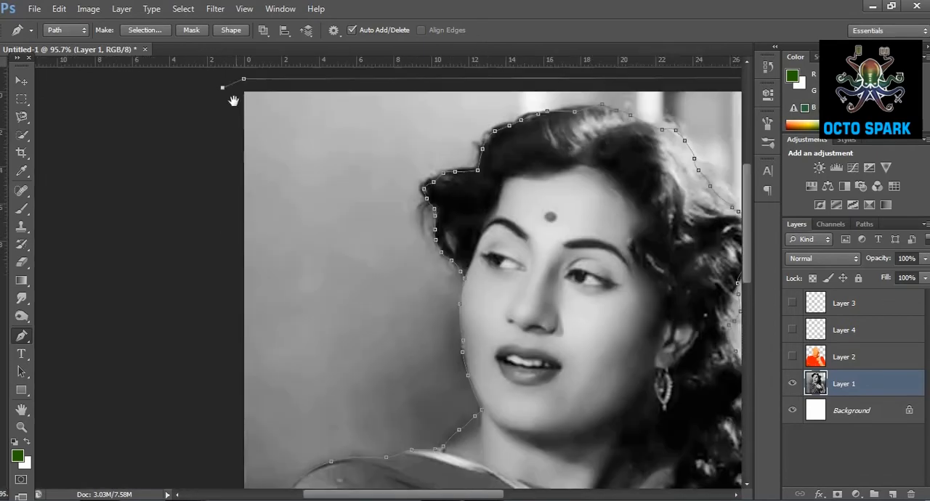
click(204, 395)
click(216, 435)
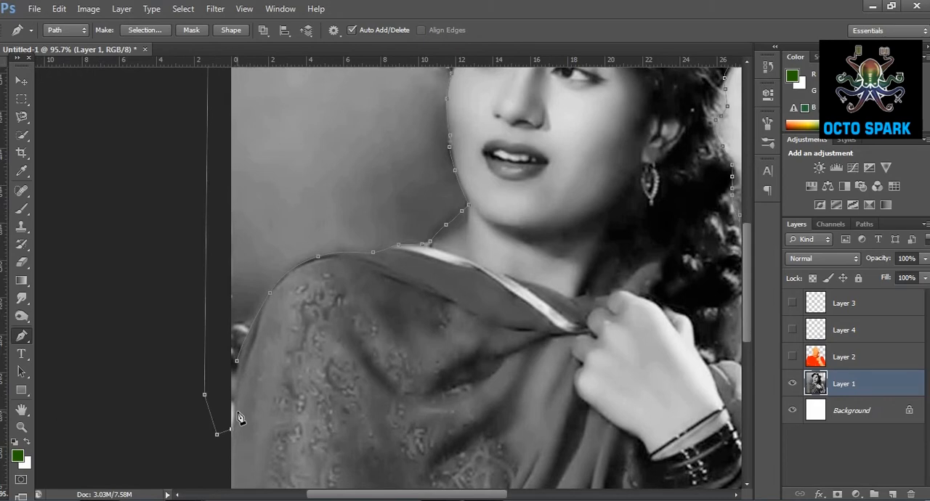
click(243, 378)
Create a new layer above Layer 3 and make Layers 2, 3 and 4 visible.
click(862, 358)
click(864, 308)
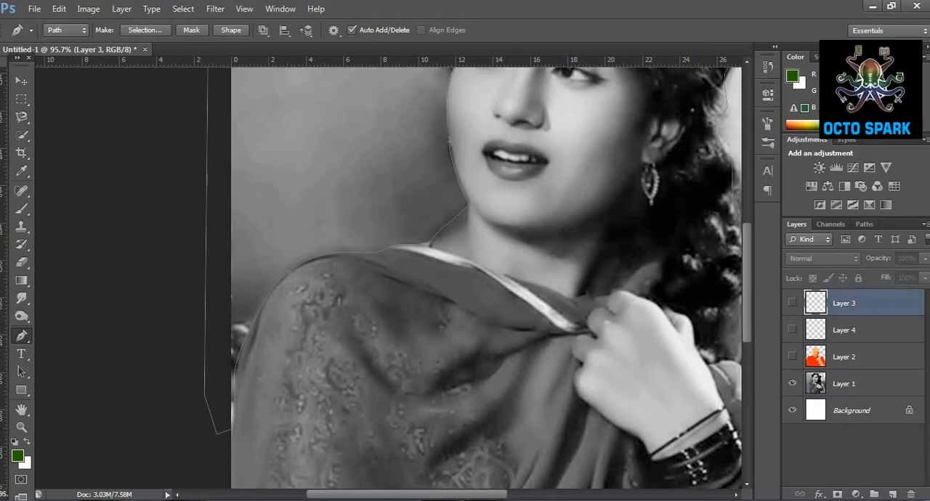
click(892, 495)
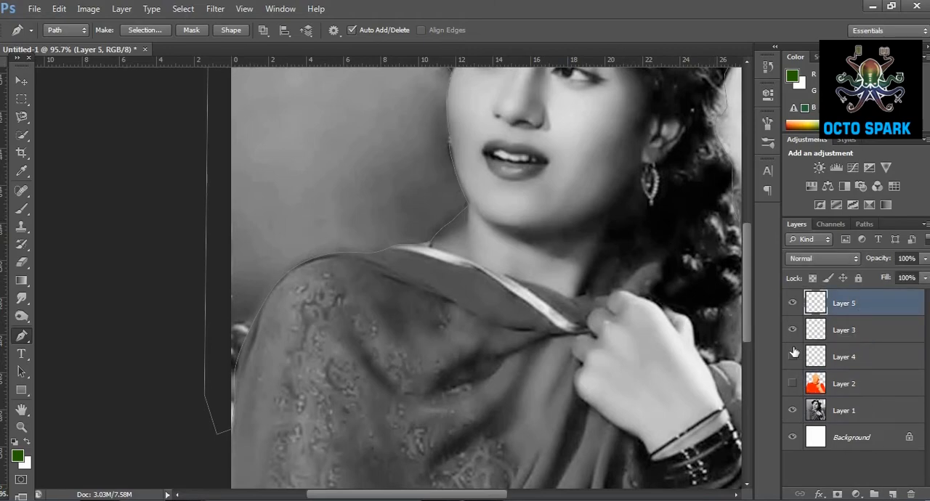
click(793, 384)
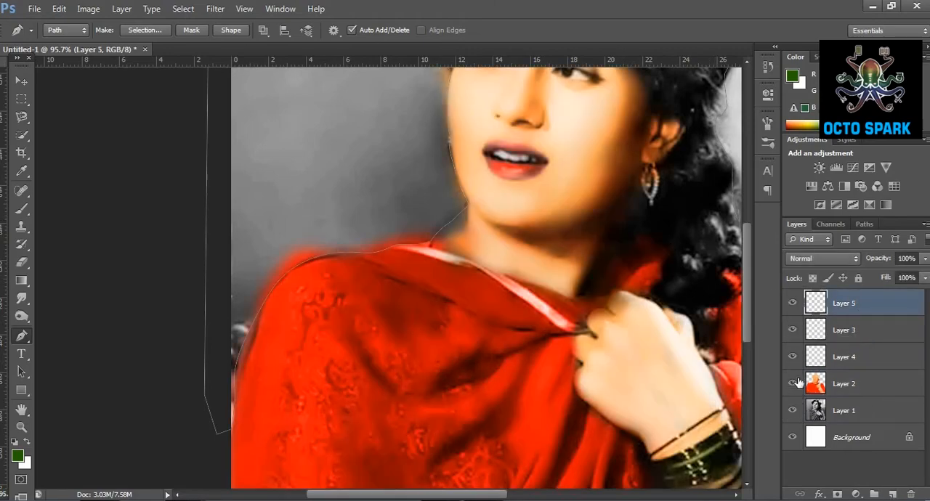
Set the foreground color to a medium blue for the background.
click(19, 456)
click(724, 230)
click(704, 194)
click(821, 142)
key(p)
Try painting the background blue with a 70 px Color-mode brush at 31% opacity, then undo the strokes.
click(21, 427)
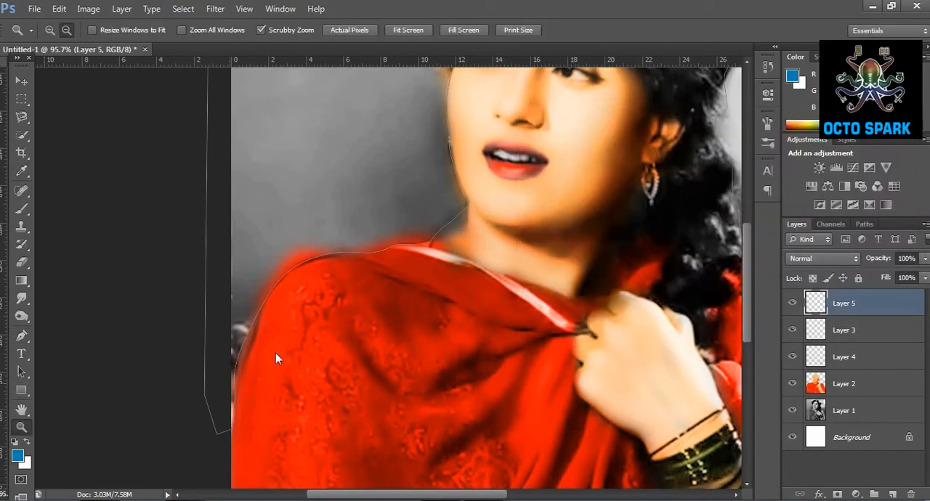
alt+click(276, 352)
click(19, 209)
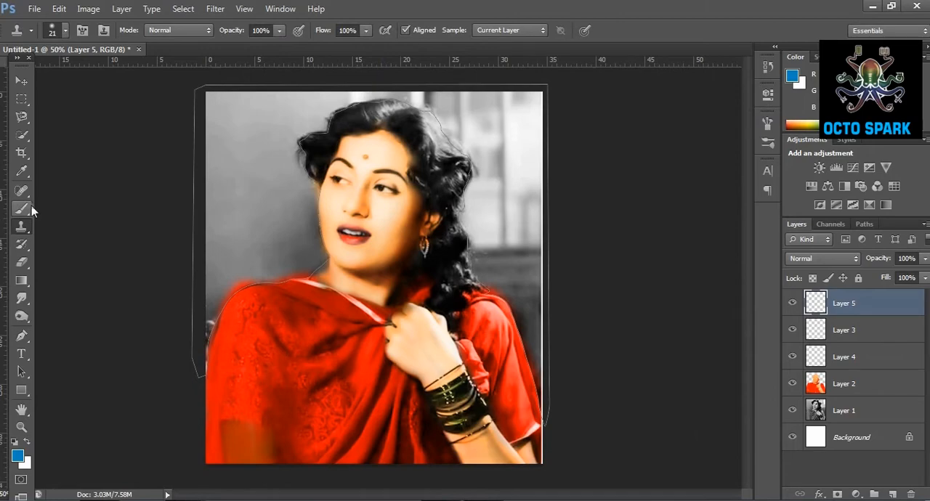
mouse_move(212, 102)
mouse_down()
mouse_move(224, 62)
mouse_move(229, 237)
mouse_up()
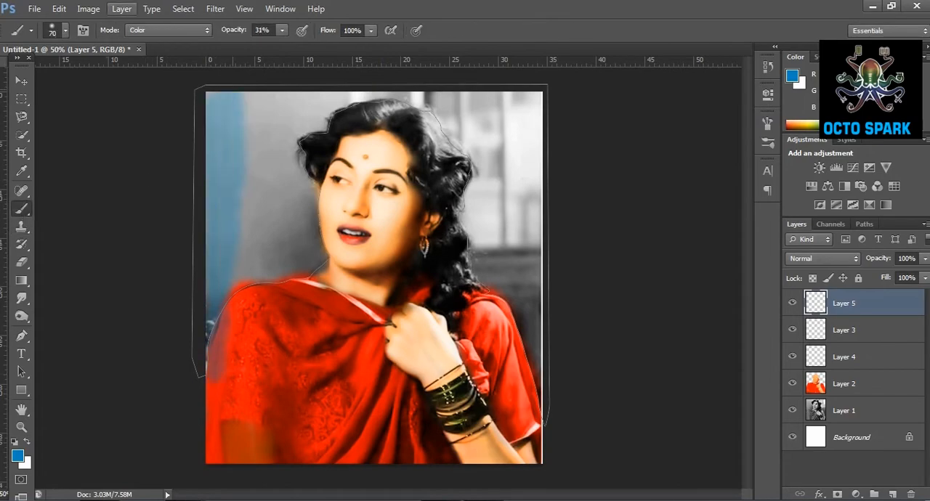
click(62, 11)
click(109, 12)
Turn the work path into a new anti-aliased selection with a 1.3 px feather and clear the layer filter.
click(865, 224)
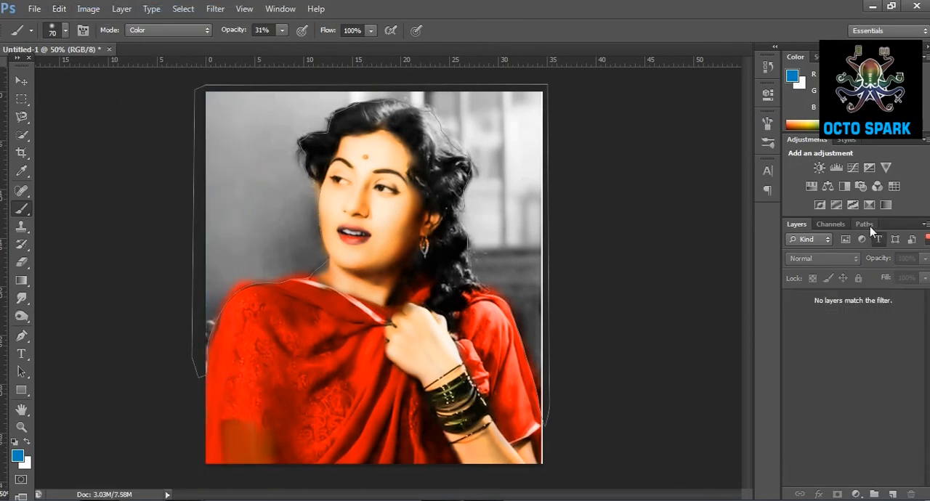
right_click(865, 249)
click(867, 289)
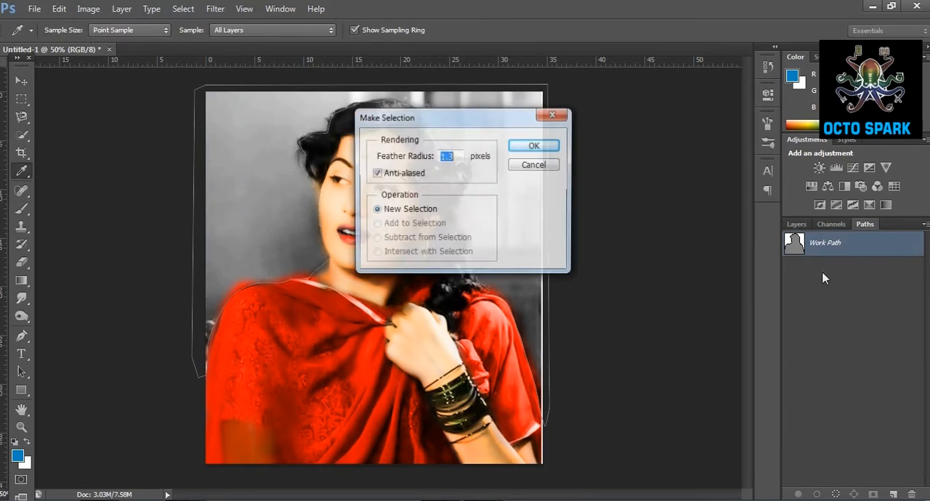
click(536, 146)
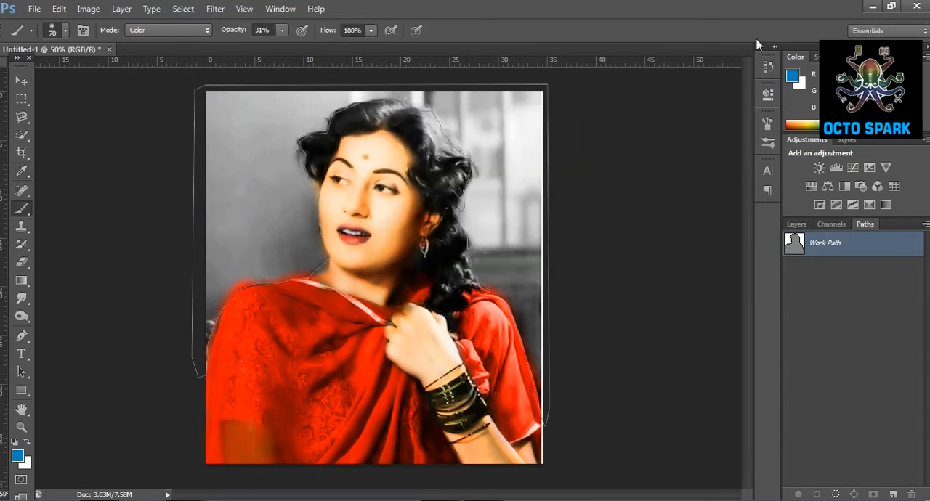
click(797, 223)
click(878, 240)
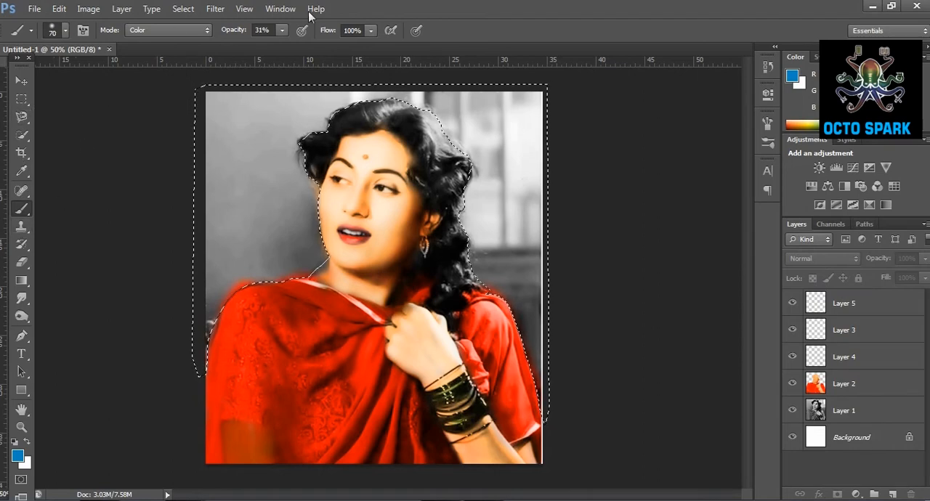
With the brush at 100% opacity and Layer 5 in Color blend mode, paint the wall beside the face blue.
click(282, 29)
drag(316, 51, 340, 49)
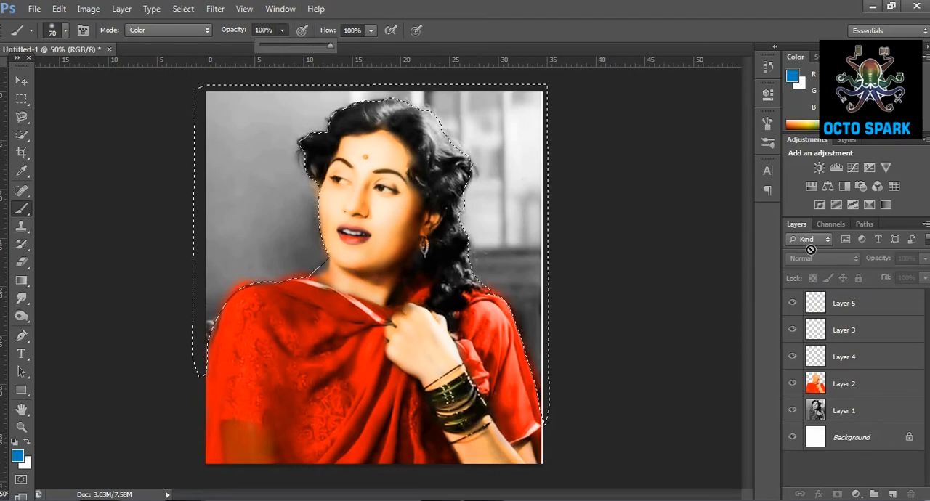
click(828, 305)
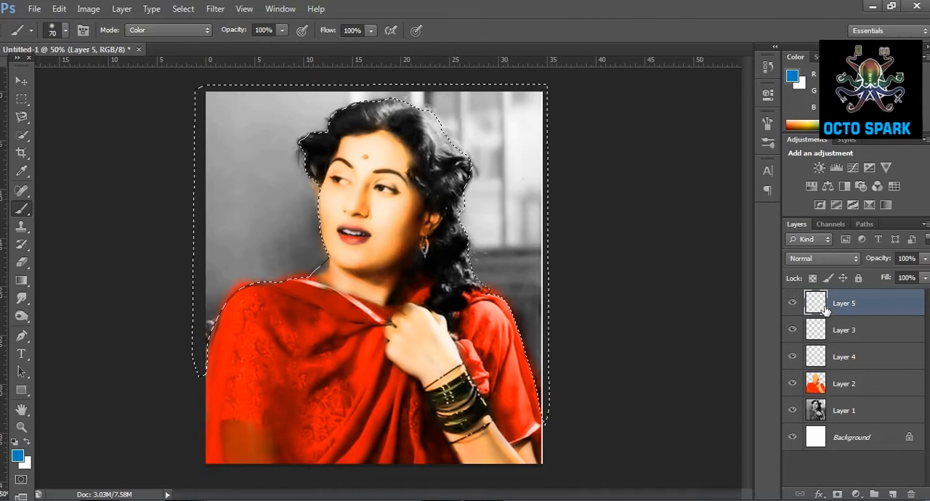
click(850, 260)
click(800, 336)
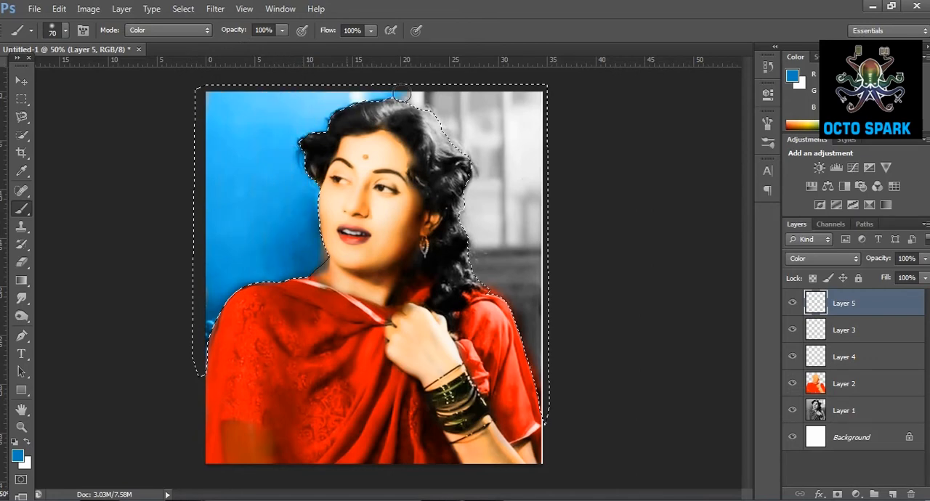
Change Layer 5's blend mode to Overlay and paint the wall below the window blue.
click(821, 259)
click(817, 179)
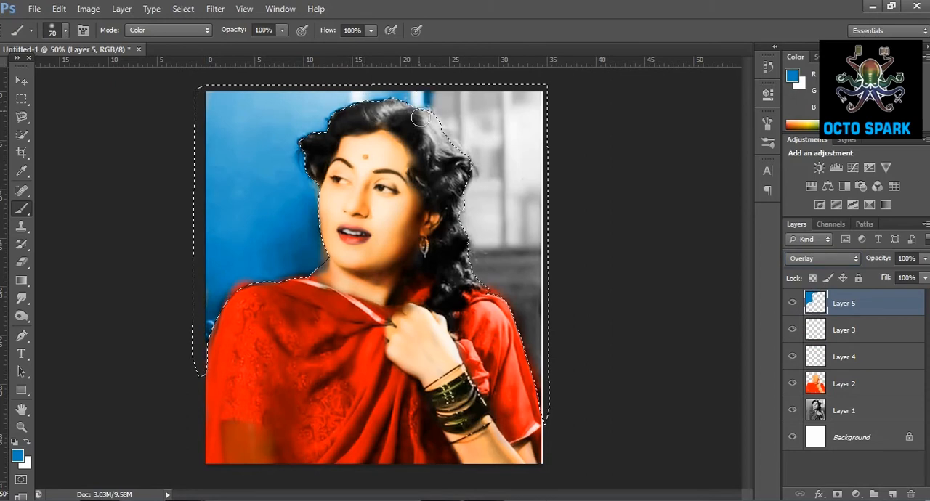
drag(538, 251, 478, 267)
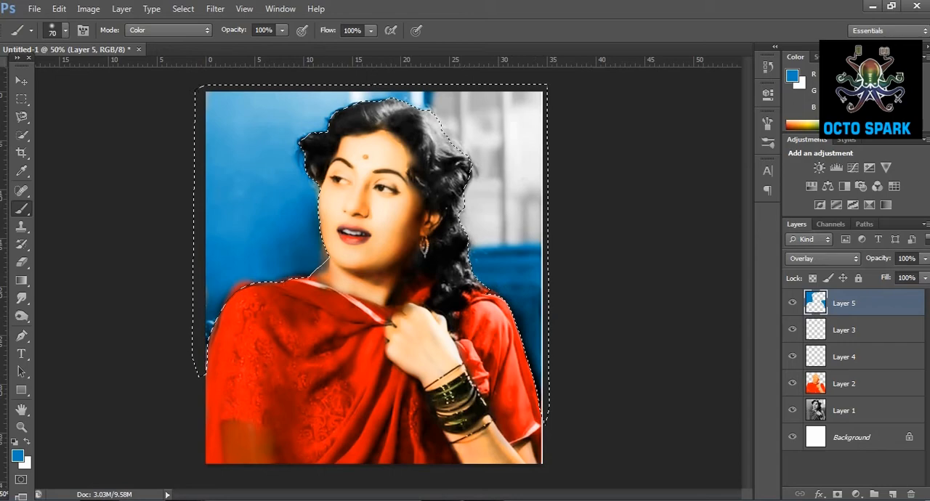
Choose a yellow-orange foreground color and paint the window area behind the hair.
click(17, 456)
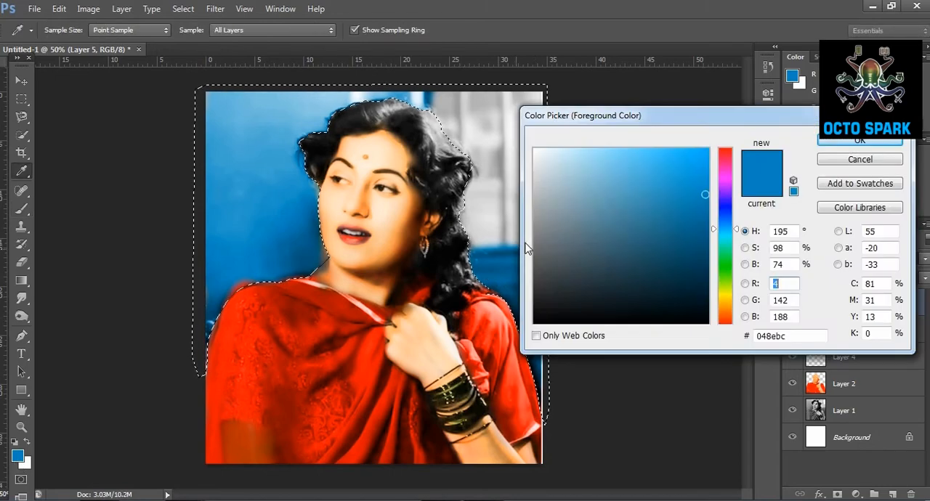
click(726, 301)
drag(708, 166, 711, 147)
click(840, 146)
drag(434, 99, 479, 188)
mouse_move(476, 237)
mouse_down()
mouse_move(550, 237)
mouse_move(565, 191)
mouse_move(497, 185)
mouse_up()
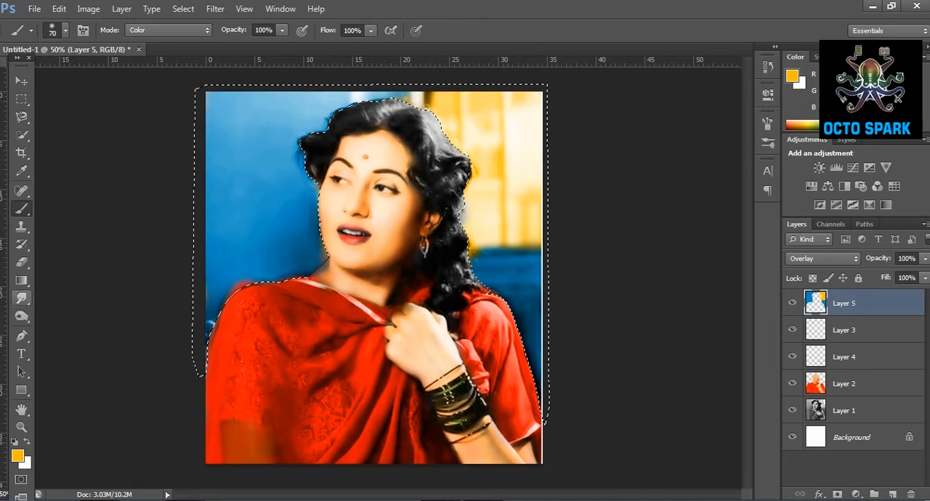
Deselect the background and select the window's frame bars with rectangular marquees added together.
click(22, 99)
click(465, 115)
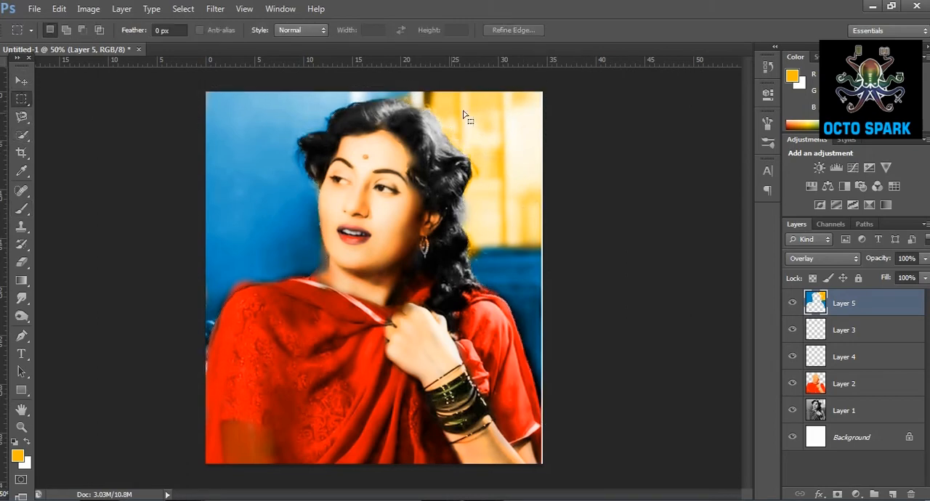
drag(458, 90, 470, 254)
click(66, 30)
drag(502, 89, 463, 254)
drag(412, 91, 427, 107)
key(b)
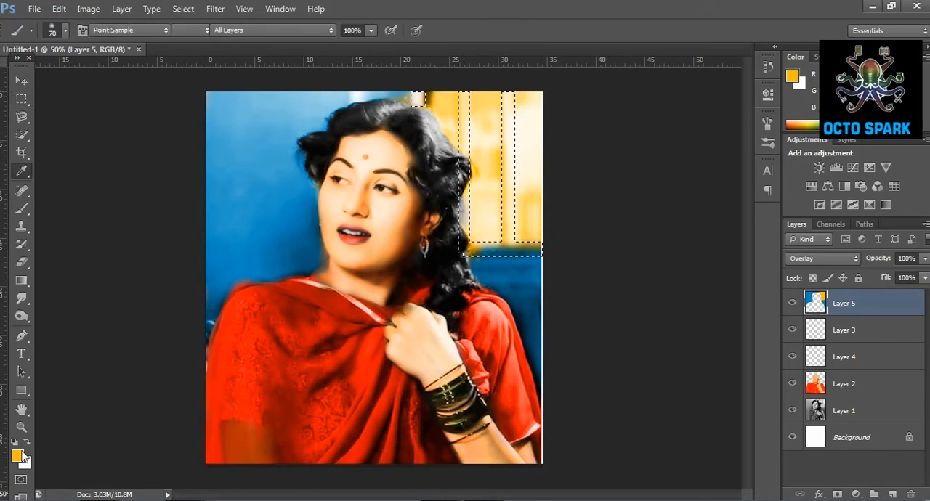
Choose a brown foreground color, paint the selected window frame bars with it, and deselect them.
click(18, 455)
drag(725, 302, 725, 311)
click(701, 215)
click(860, 139)
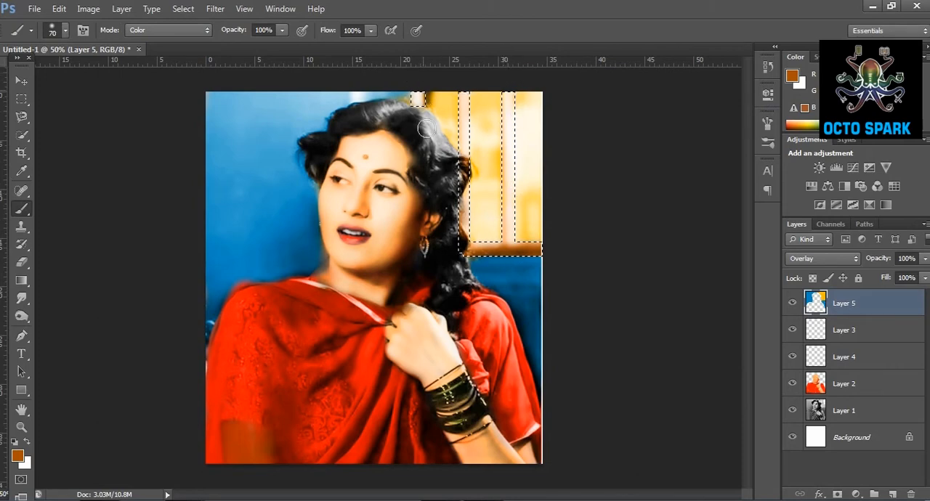
key(m)
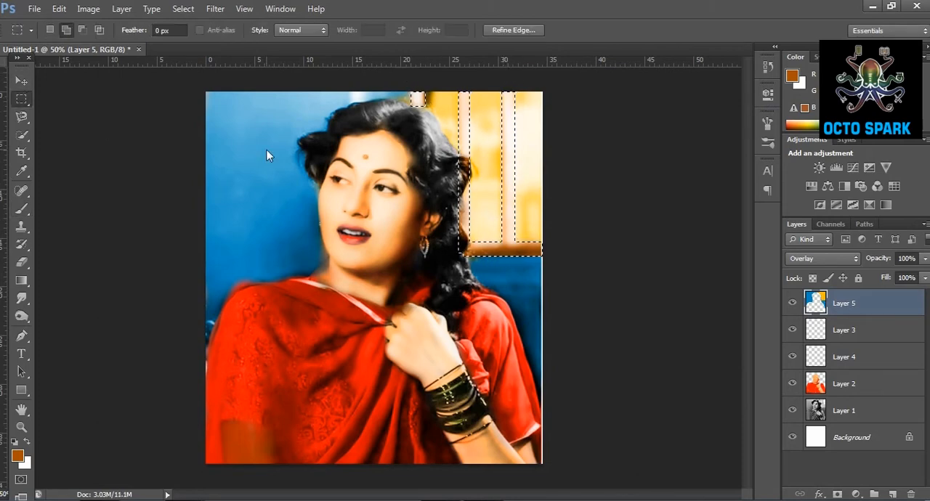
click(50, 30)
click(333, 205)
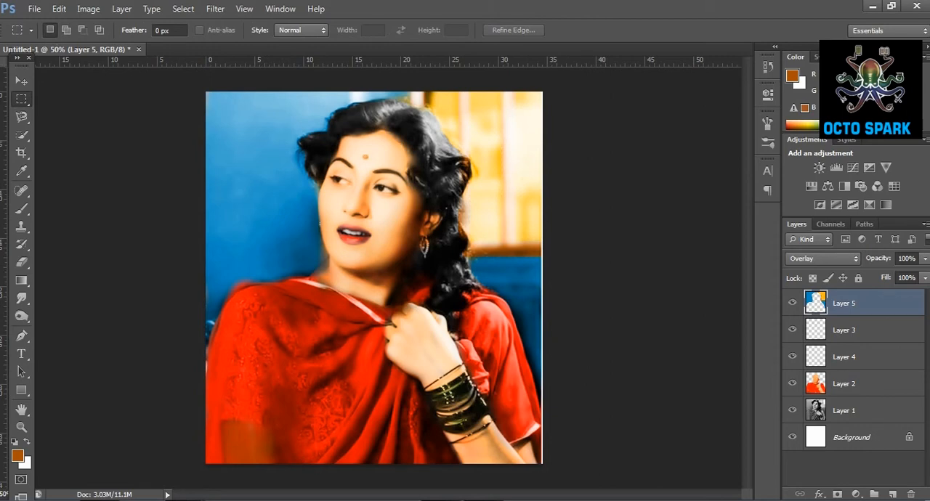
Change Layer 2's blend mode to Color.
click(840, 389)
click(836, 260)
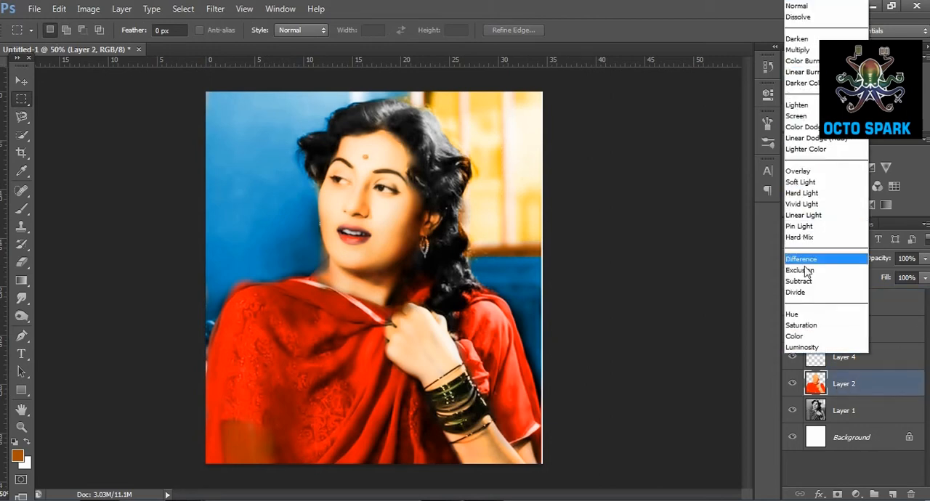
click(796, 336)
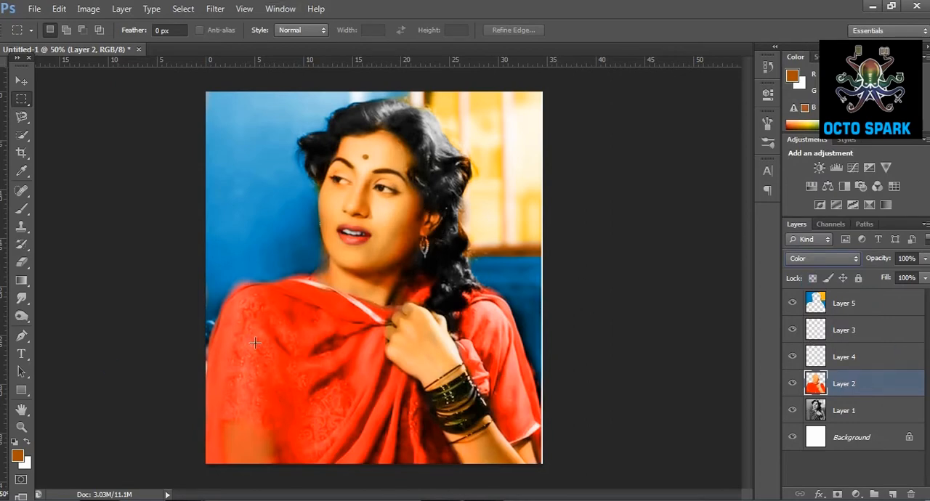
Stretch the lower edge of Layer 5 slightly downward and make Layer 2 active again.
click(21, 80)
click(268, 150)
mouse_move(375, 416)
mouse_down()
mouse_move(376, 428)
mouse_move(376, 405)
mouse_move(375, 418)
mouse_up()
key(Return)
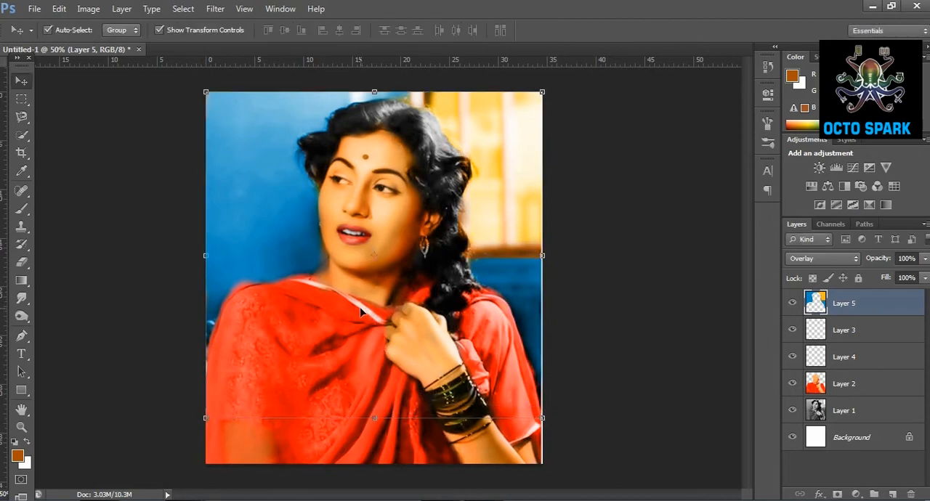
click(853, 395)
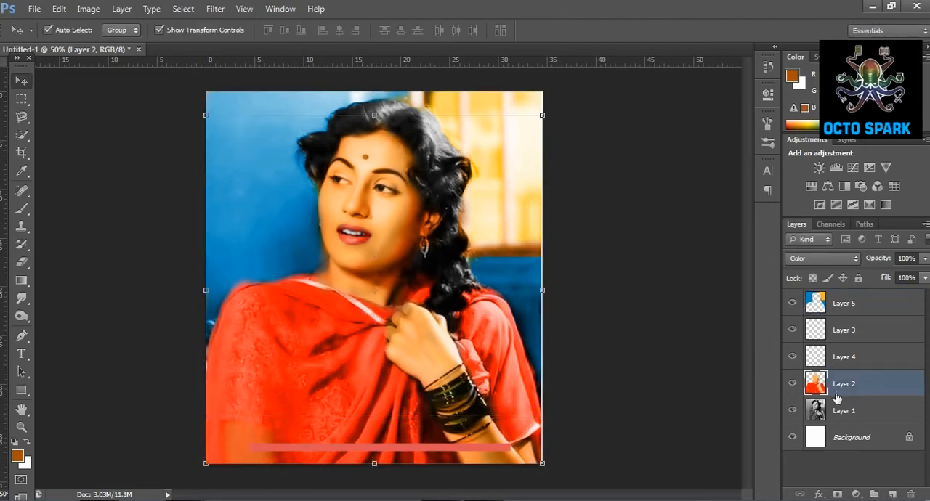
Start a Pen path at the image's edge beside the shawl and trace it up and over the shoulder.
click(22, 427)
alt+click(237, 331)
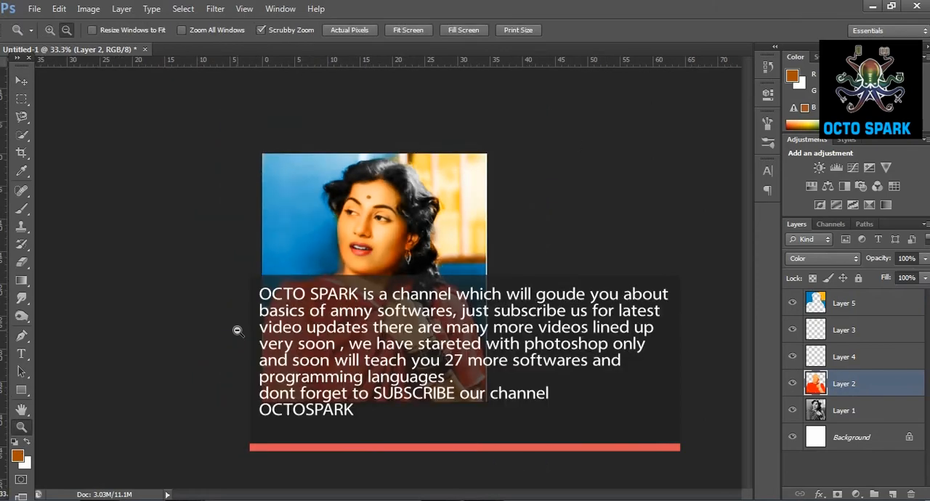
click(49, 31)
click(266, 337)
click(227, 350)
click(203, 356)
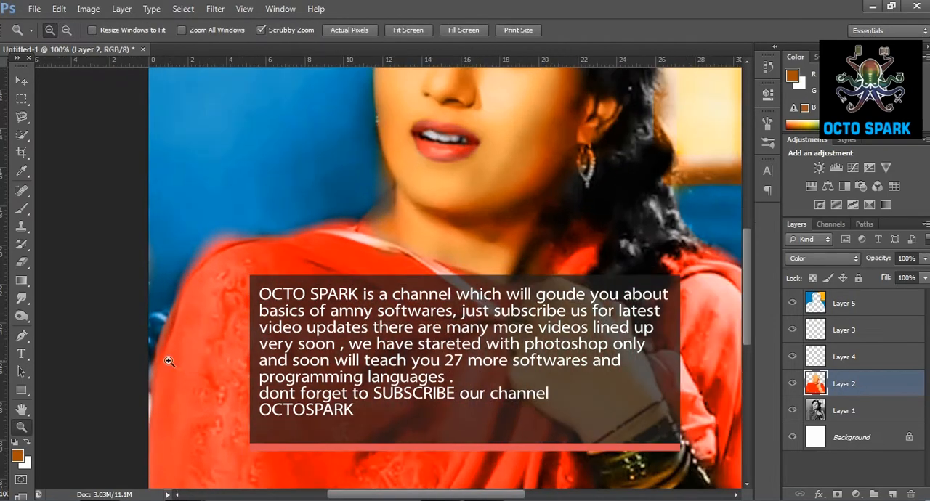
click(160, 362)
click(21, 336)
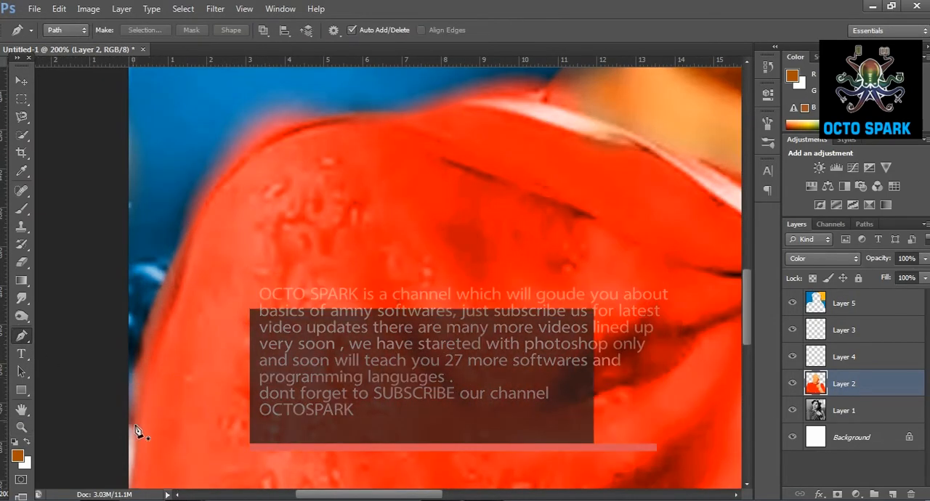
drag(133, 404, 134, 377)
drag(163, 289, 170, 270)
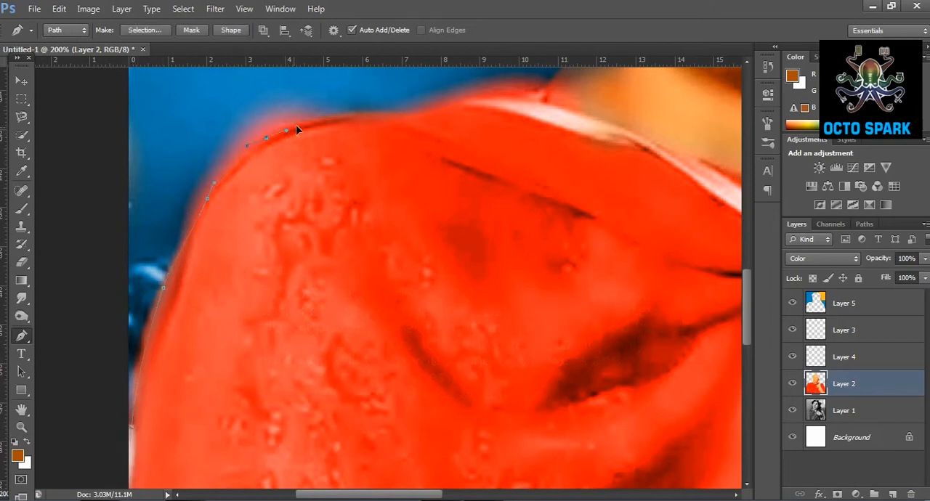
drag(361, 114, 396, 114)
scroll(477, 121, up, 2)
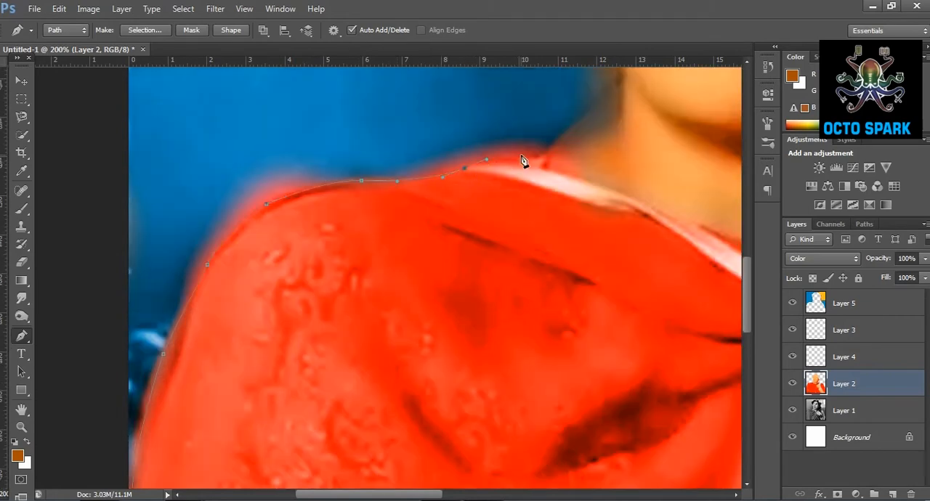
Continue the path from the shawl's neckline up the neck and along the cheek to the hair.
drag(552, 150, 567, 142)
scroll(615, 189, up, 3)
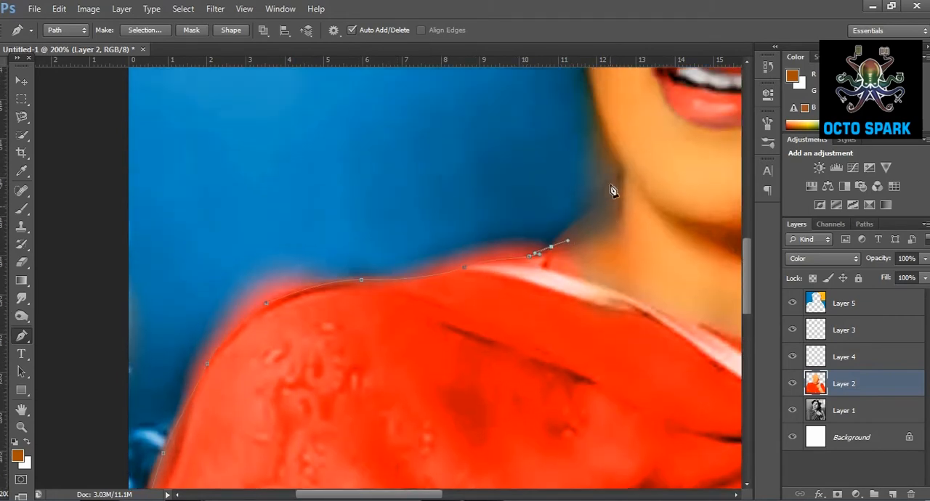
drag(604, 212, 612, 209)
scroll(609, 175, up, 3)
drag(609, 259, 601, 231)
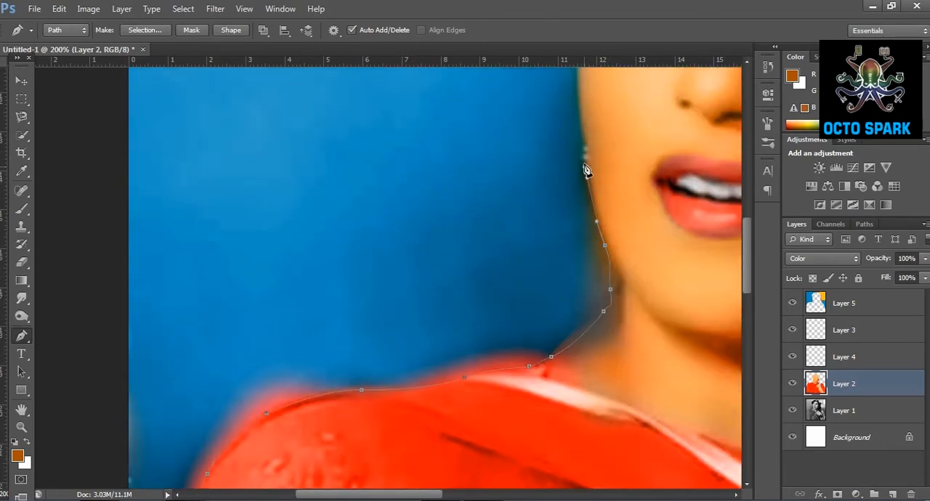
scroll(586, 182, up, 4)
drag(580, 247, 576, 218)
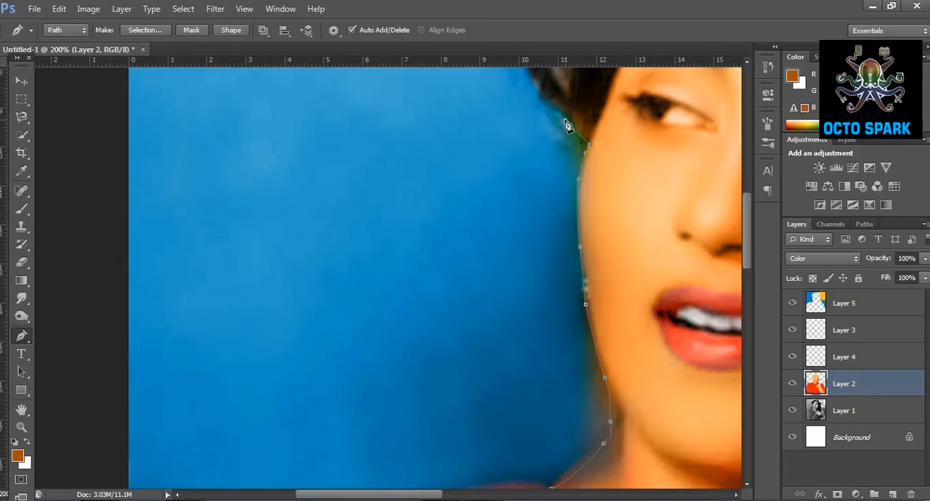
Route the path back through the blue wall and outside the canvas, closing it at its starting point.
drag(197, 348, 181, 377)
scroll(211, 376, down, 9)
drag(116, 371, 105, 408)
scroll(103, 425, down, 1)
drag(98, 450, 98, 474)
click(99, 474)
scroll(111, 436, down, 3)
drag(121, 407, 118, 443)
click(118, 443)
click(133, 386)
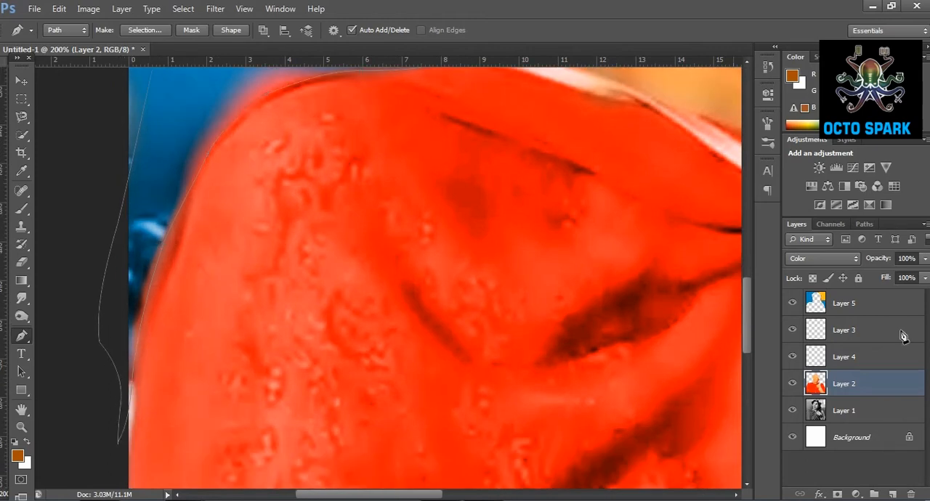
Convert the work path around the wall beside the shoulder and face into a selection.
right_click(863, 226)
click(867, 226)
right_click(853, 257)
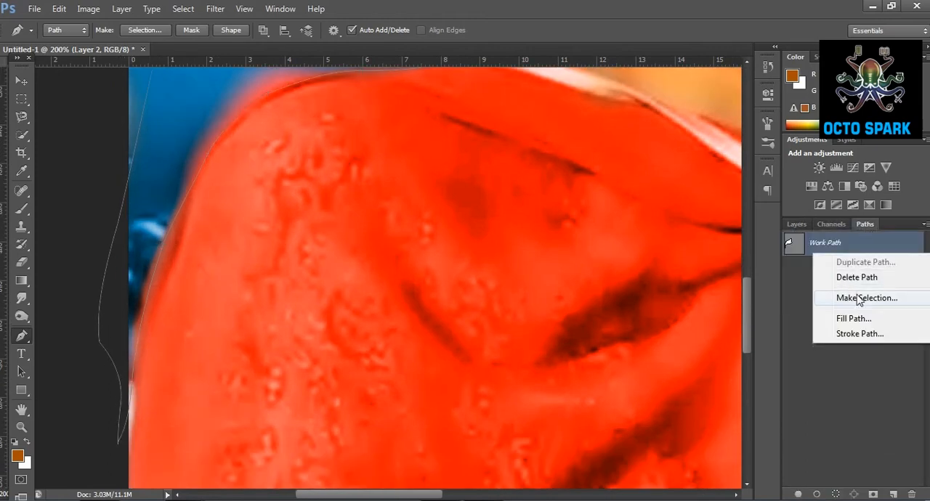
click(855, 300)
click(536, 146)
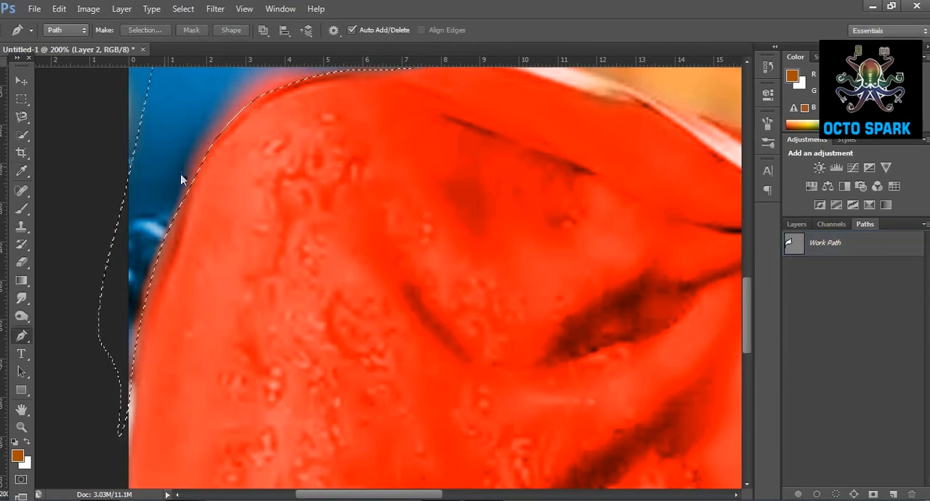
Erase the red and skin color spill on Layer 2 inside the selection, along the shoulder, neck and cheek.
click(24, 262)
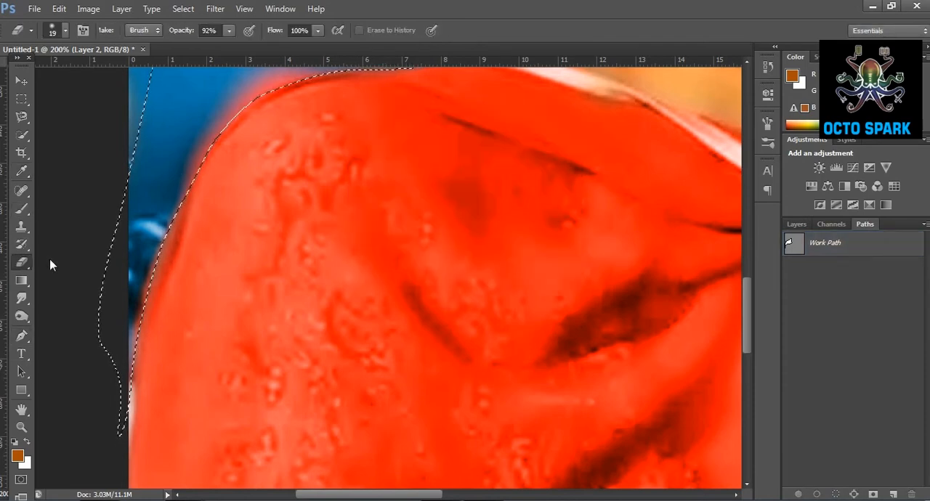
mouse_move(134, 383)
mouse_down()
mouse_move(243, 89)
mouse_move(274, 115)
mouse_up()
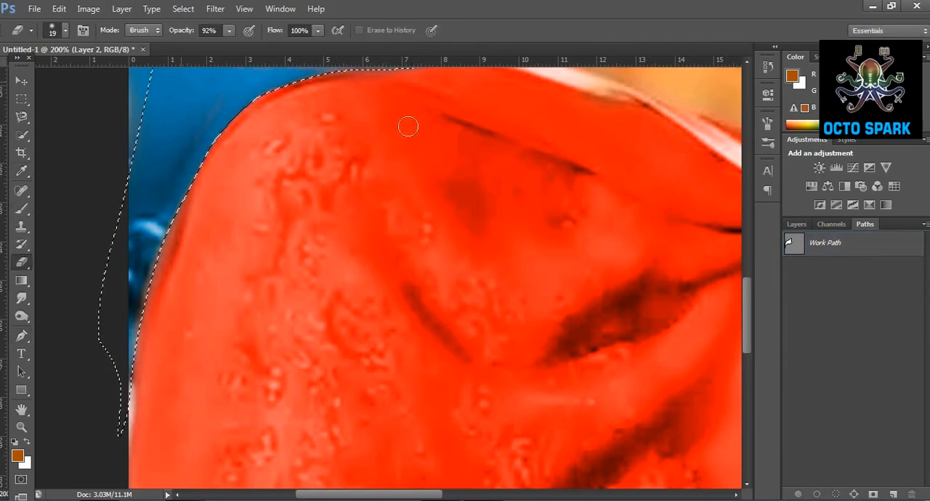
scroll(327, 211, up, 4)
drag(434, 217, 535, 222)
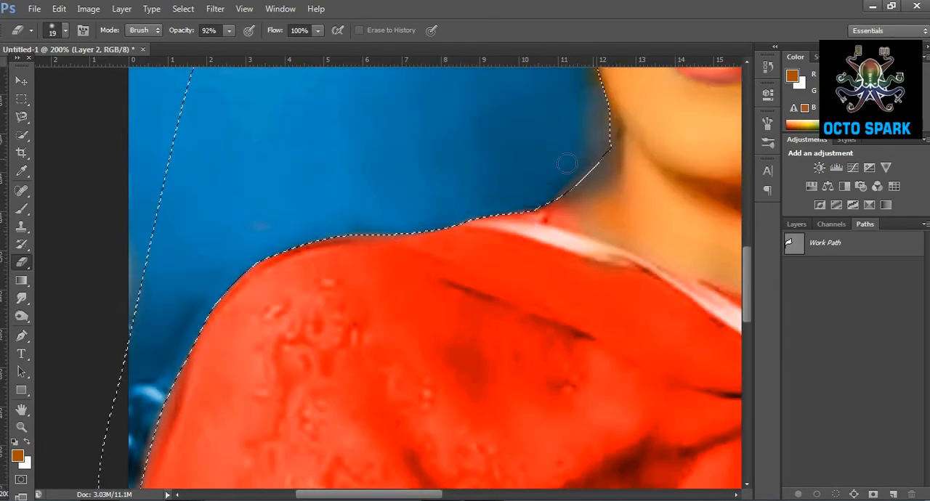
scroll(608, 258, up, 3)
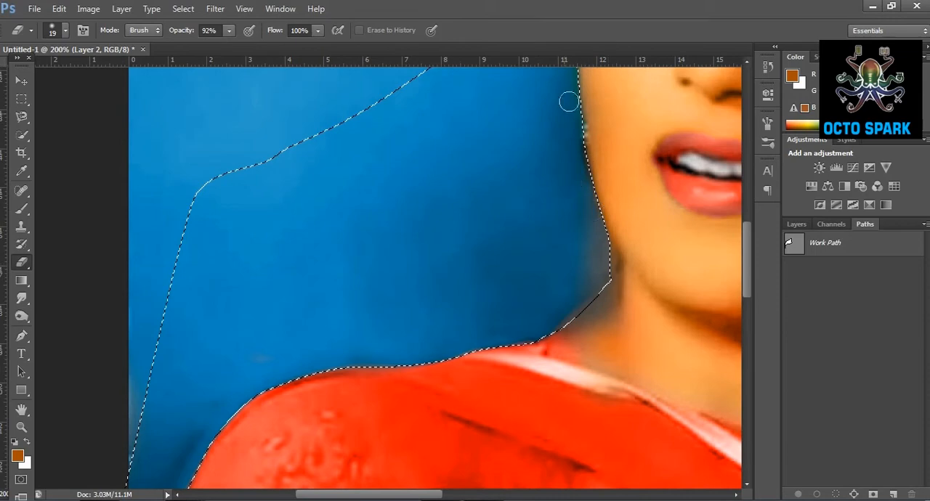
scroll(565, 249, up, 3)
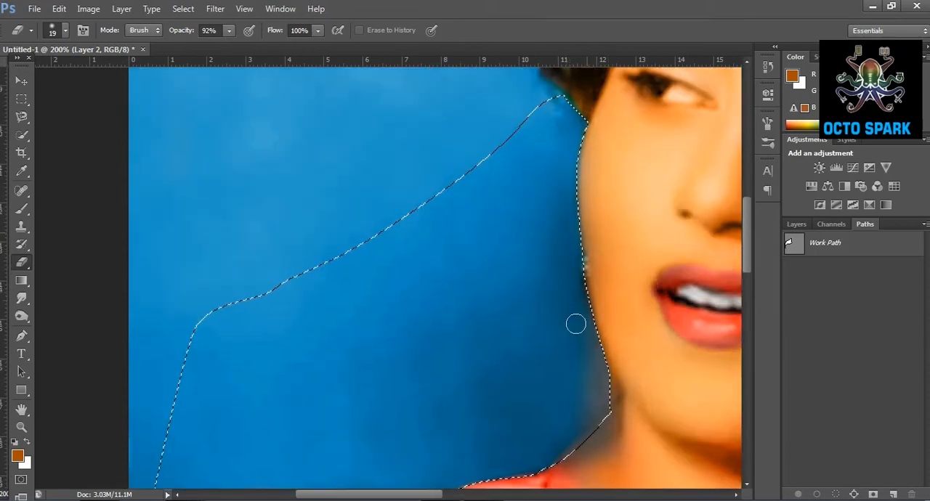
Make Layer 4 active and deselect the wall area.
click(796, 224)
click(845, 358)
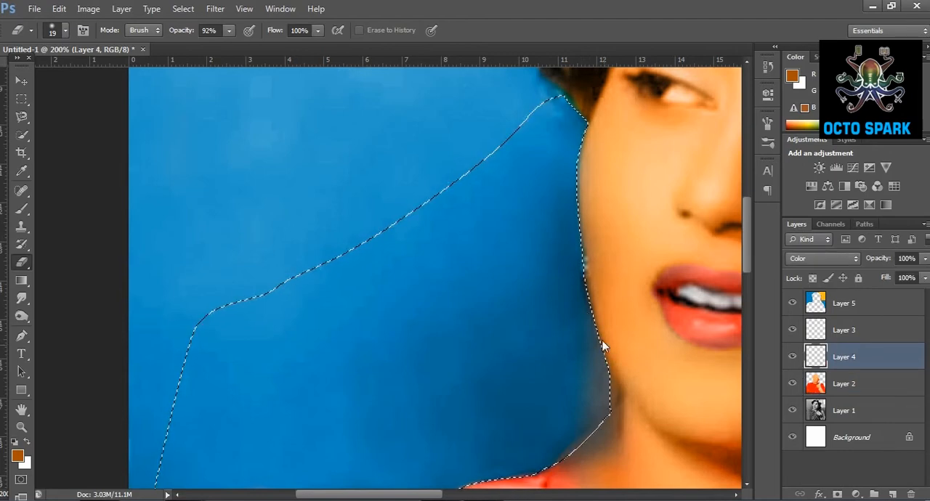
click(22, 100)
key(ctrl+d)
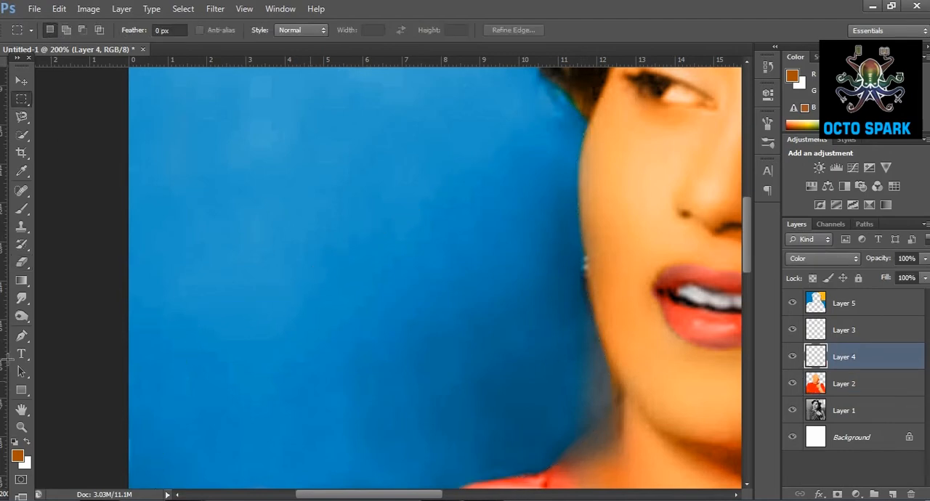
Set Layer 4's blend mode to Color.
click(23, 427)
click(457, 345)
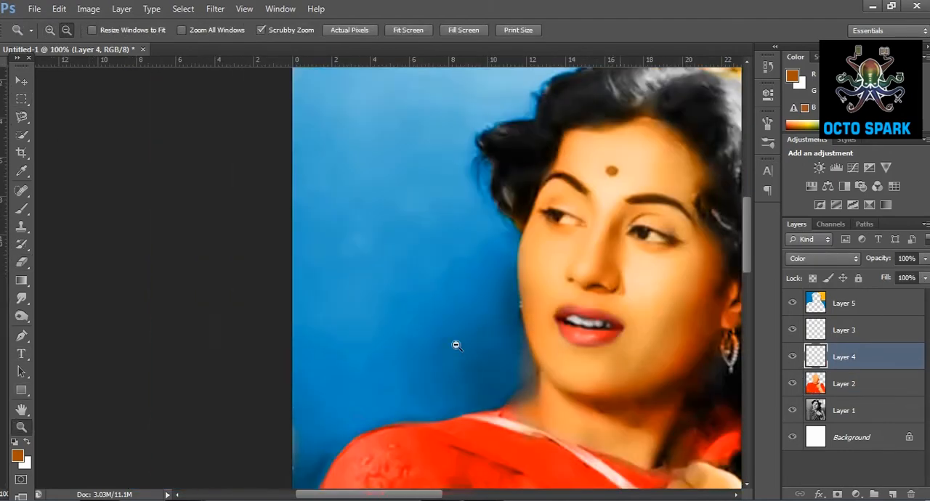
click(457, 344)
click(554, 279)
click(555, 275)
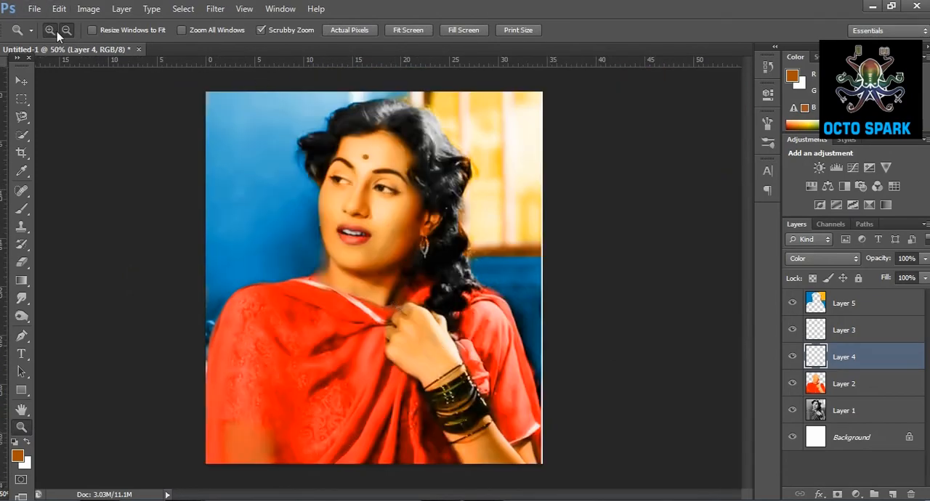
click(847, 258)
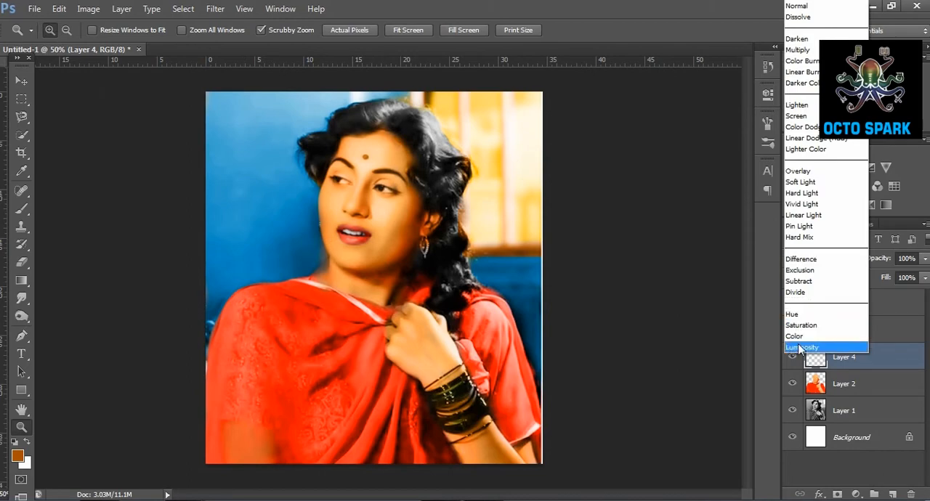
click(810, 338)
Make Layer 2 active and choose white as the foreground color for painting the eyes.
click(354, 183)
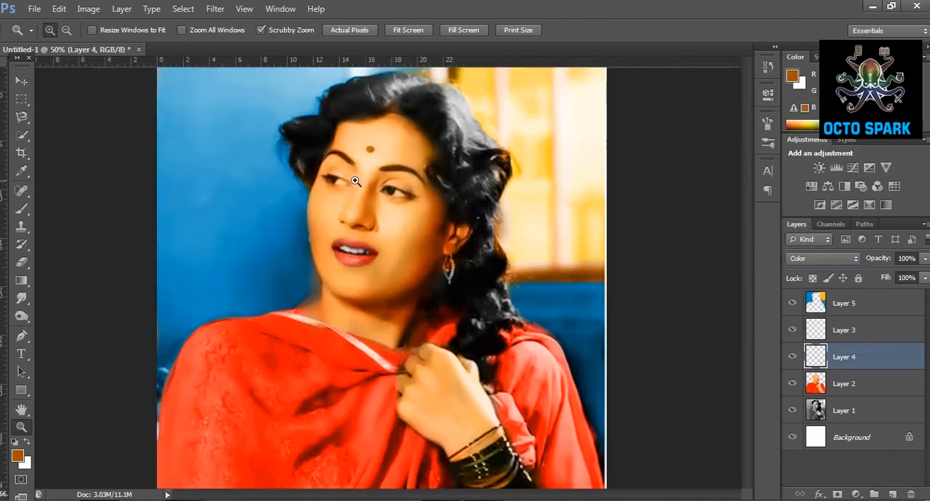
click(355, 182)
click(355, 180)
click(356, 178)
click(861, 381)
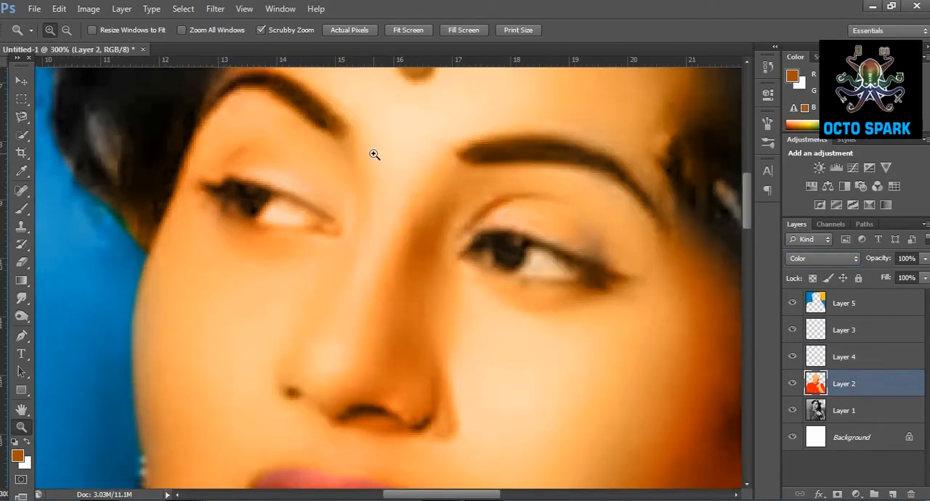
click(373, 156)
click(21, 171)
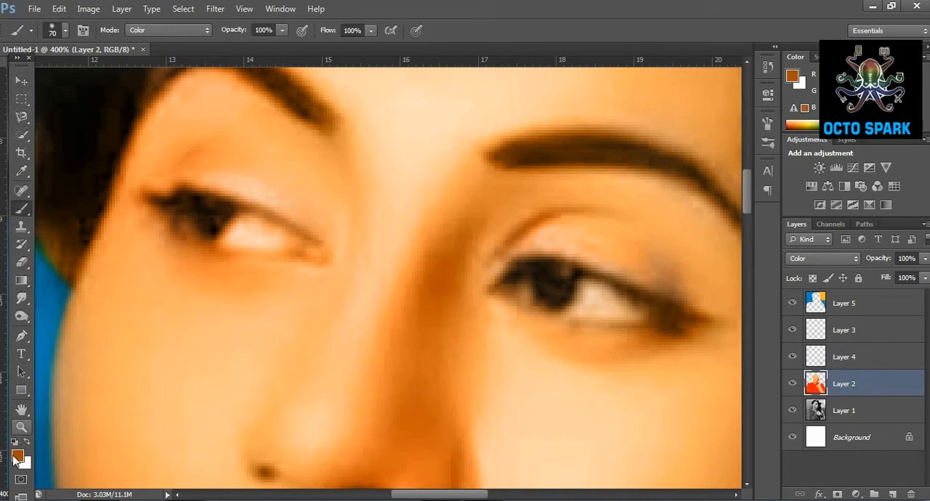
click(18, 455)
drag(541, 156, 520, 125)
click(862, 145)
key(b)
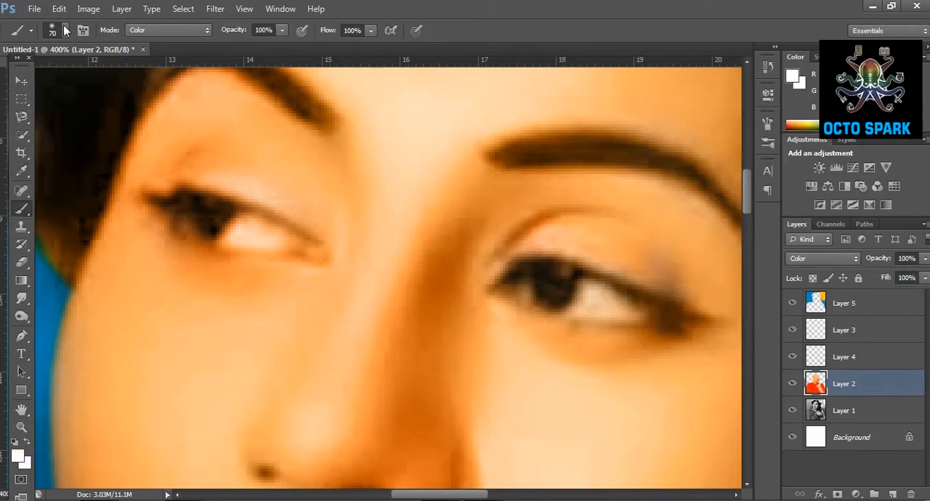
Set the brush size to 7 px and paint the whites of both eyes white on Layer 2.
click(65, 30)
drag(39, 71, 23, 78)
click(21, 336)
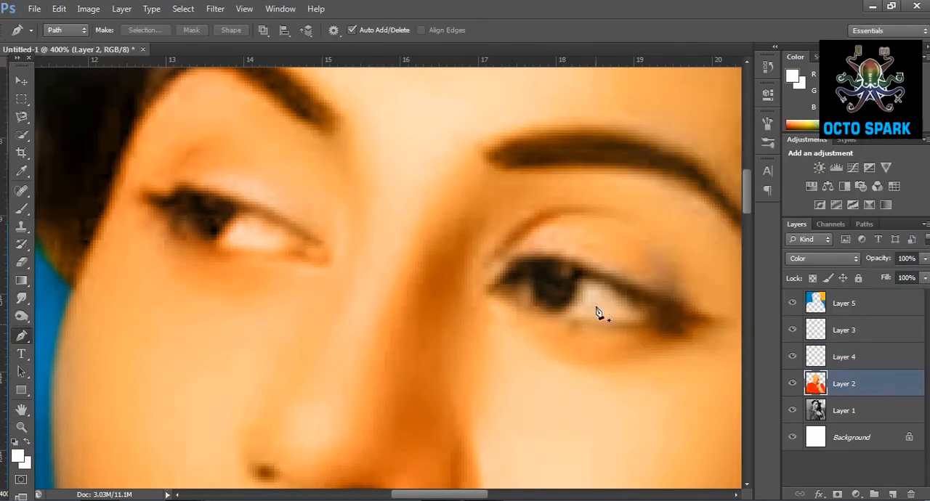
click(22, 208)
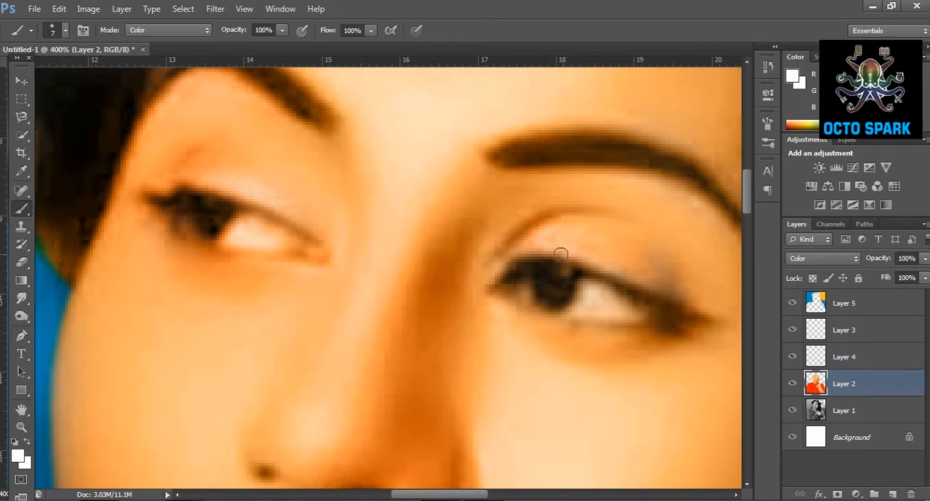
mouse_move(584, 297)
mouse_down()
mouse_move(574, 309)
mouse_move(648, 311)
mouse_move(599, 301)
mouse_up()
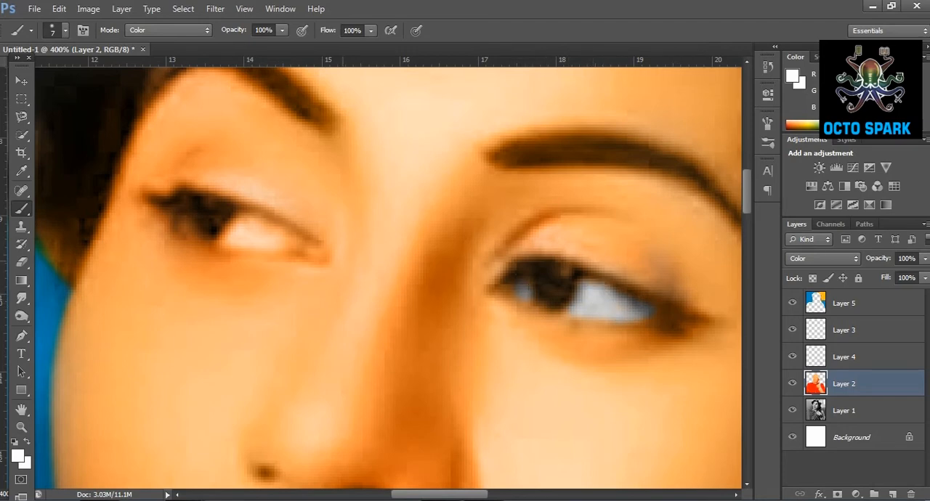
mouse_move(244, 226)
mouse_down()
mouse_move(310, 248)
mouse_move(223, 248)
mouse_up()
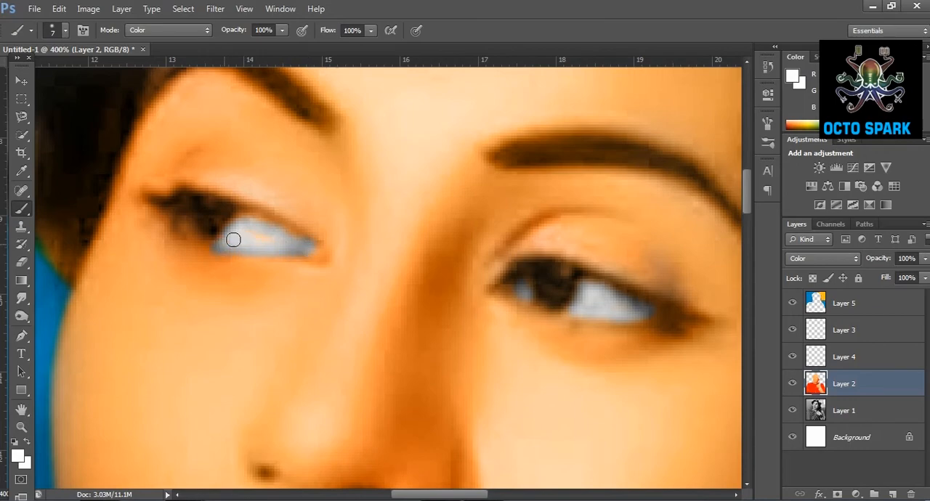
Undo the last brush stroke and repaint the white of the eye beside the blue wall on Layer 2.
click(59, 8)
click(84, 20)
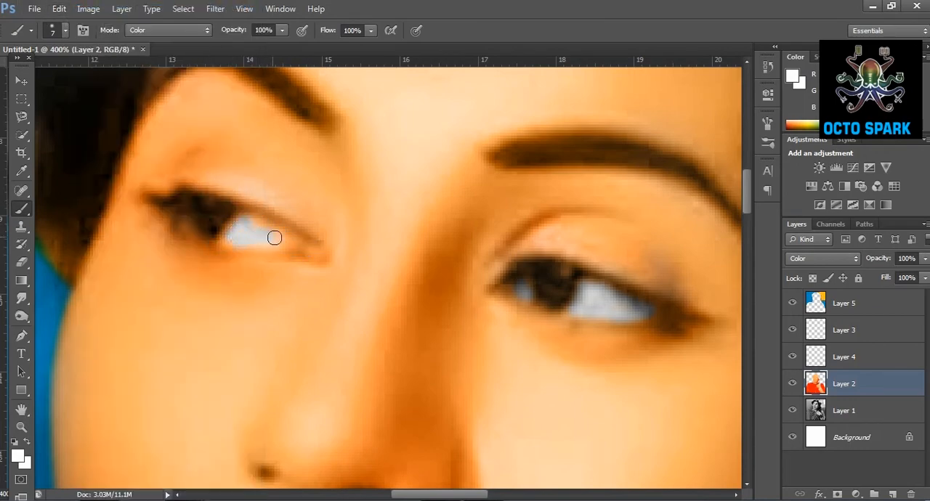
mouse_move(298, 244)
mouse_down()
mouse_move(256, 223)
mouse_move(272, 252)
mouse_move(232, 250)
mouse_up()
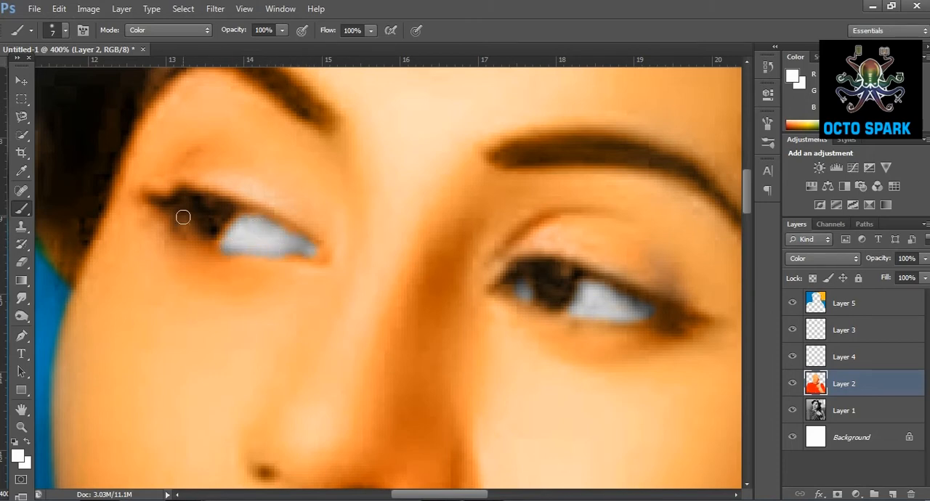
Create a new layer above Layer 2 and paint both irises bright blue.
click(893, 495)
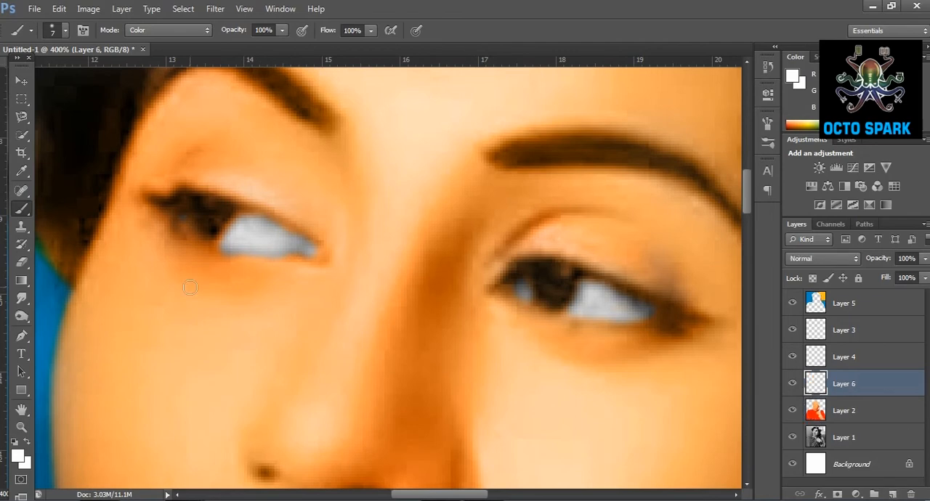
click(19, 456)
click(724, 212)
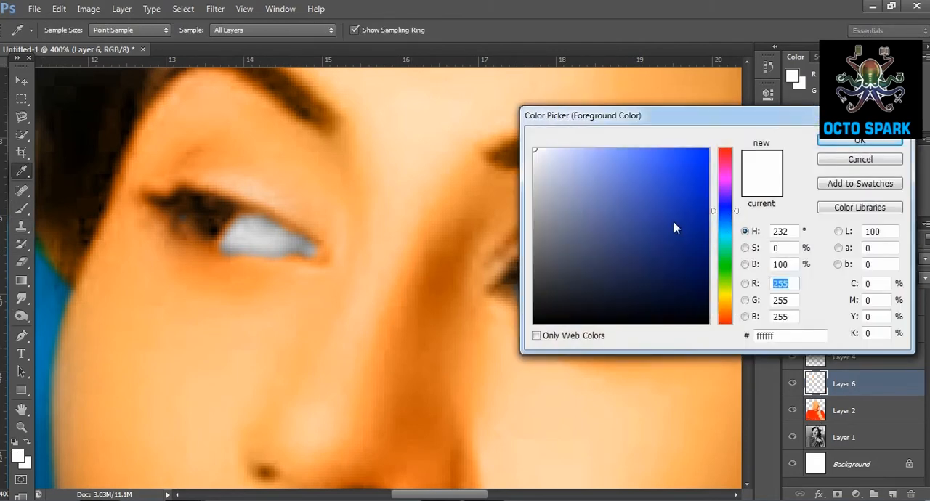
click(702, 163)
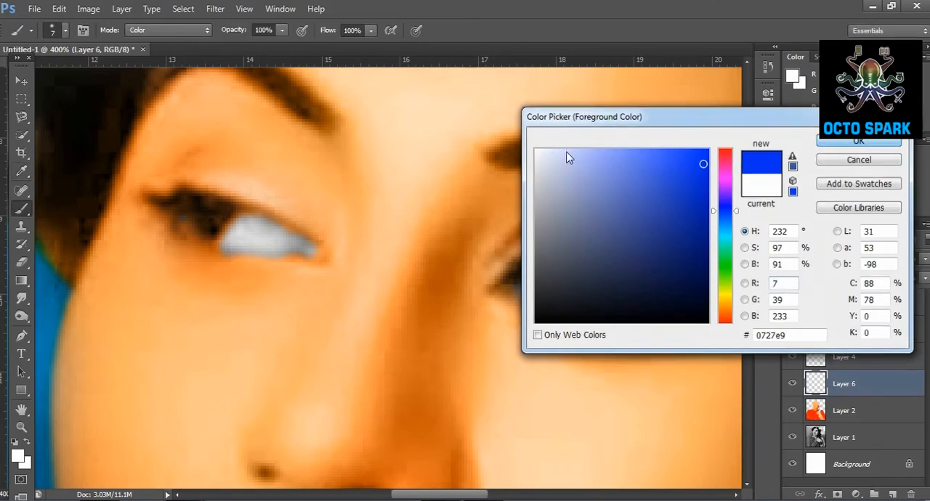
key(Return)
mouse_move(532, 267)
mouse_down()
mouse_move(550, 301)
mouse_move(569, 278)
mouse_move(560, 270)
mouse_move(547, 281)
mouse_move(553, 300)
mouse_move(571, 274)
mouse_move(554, 307)
mouse_move(545, 280)
mouse_move(567, 272)
mouse_move(569, 289)
mouse_move(548, 301)
mouse_up()
mouse_move(216, 212)
mouse_down()
mouse_move(205, 218)
mouse_move(206, 210)
mouse_move(216, 223)
mouse_move(200, 203)
mouse_up()
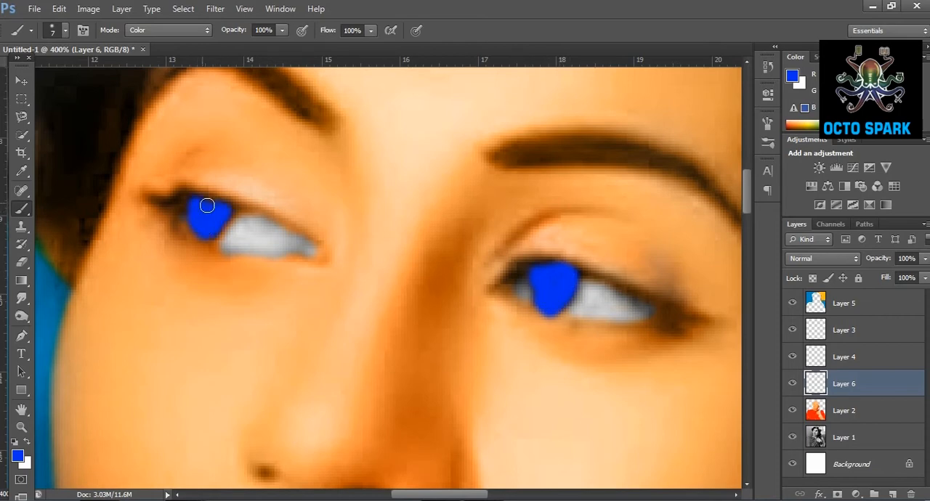
Choose white as the foreground color and set the brush size to 4 px, comparing the eyes with Layer 6 hidden.
click(16, 456)
drag(553, 167, 518, 92)
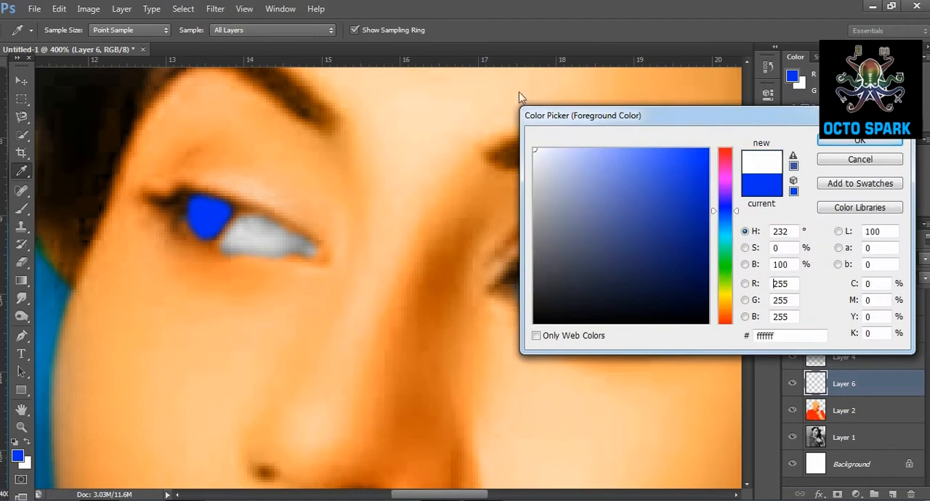
click(859, 144)
click(793, 386)
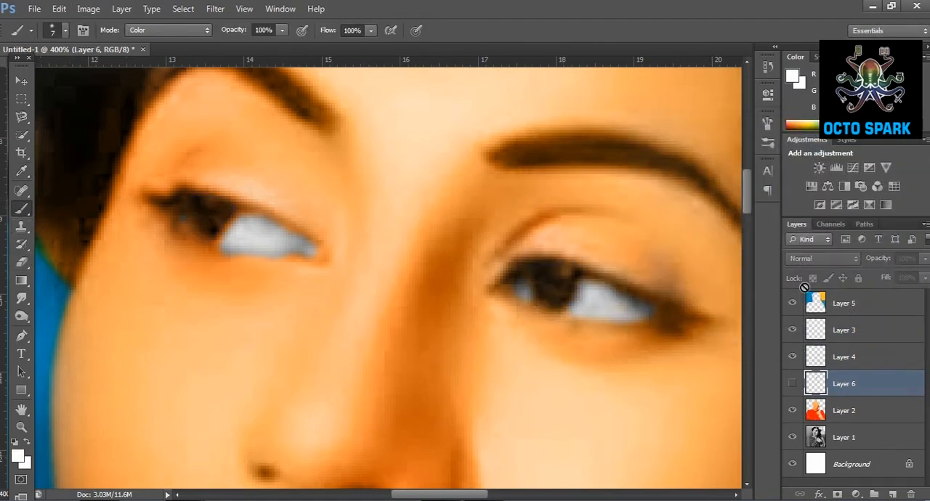
click(792, 385)
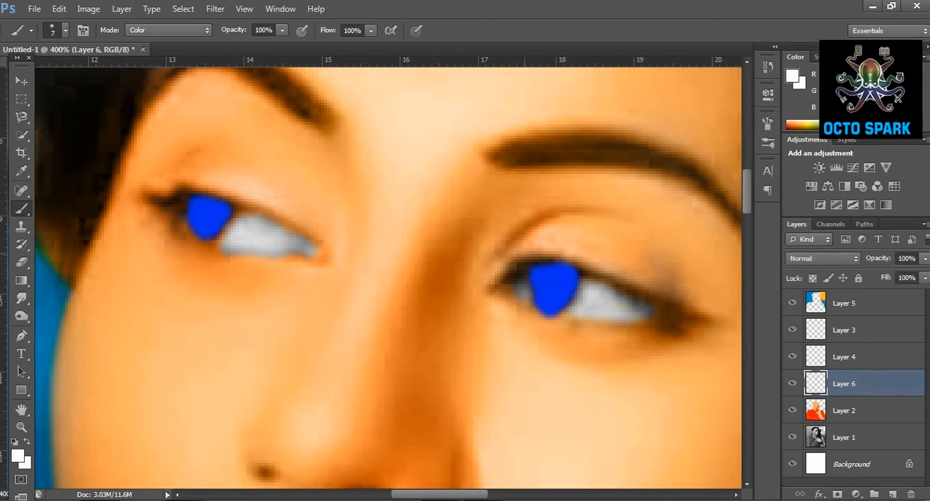
click(65, 30)
click(20, 73)
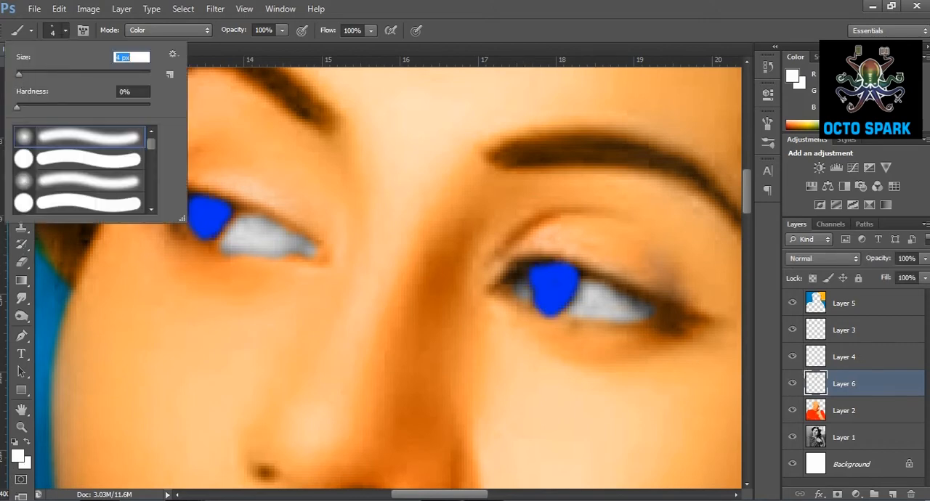
key(Return)
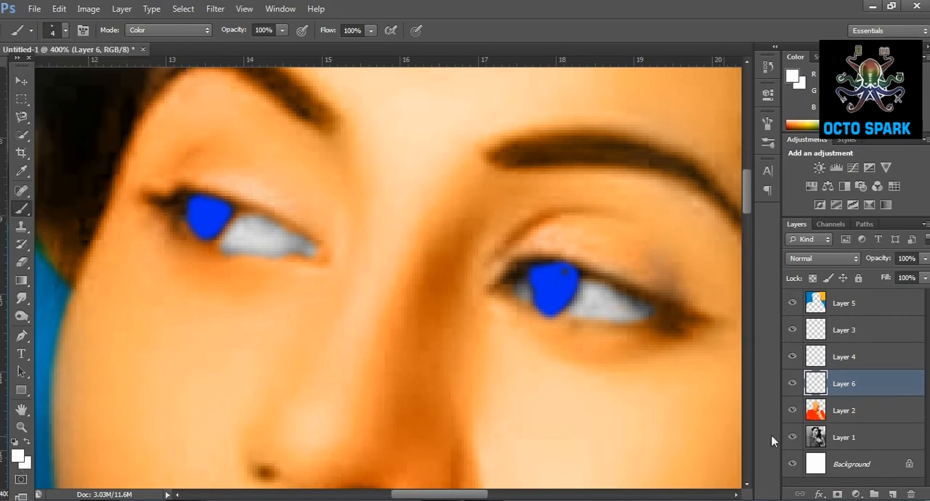
Set the brush mode to Normal and dab a small white highlight on both blue irises on Layer 6.
click(794, 385)
click(157, 31)
click(147, 45)
click(211, 205)
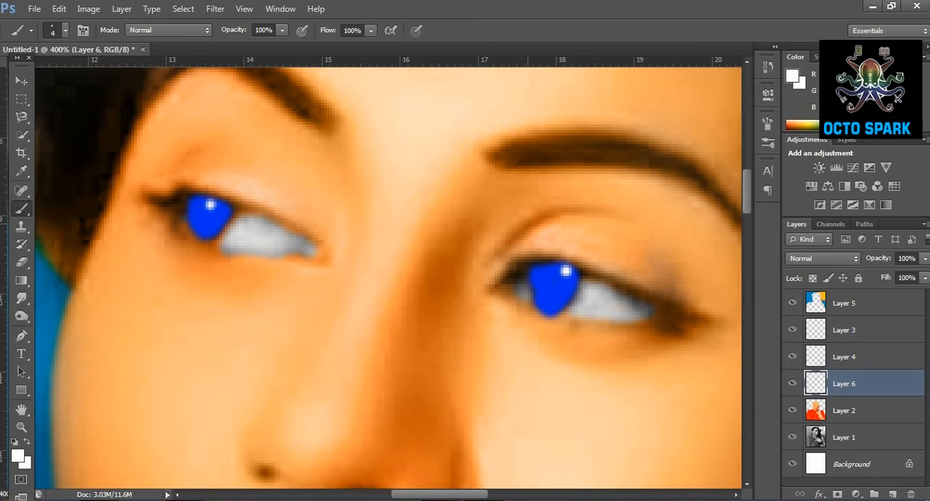
Try the Color blend mode on Layer 6, and set it to Overlay instead.
click(829, 258)
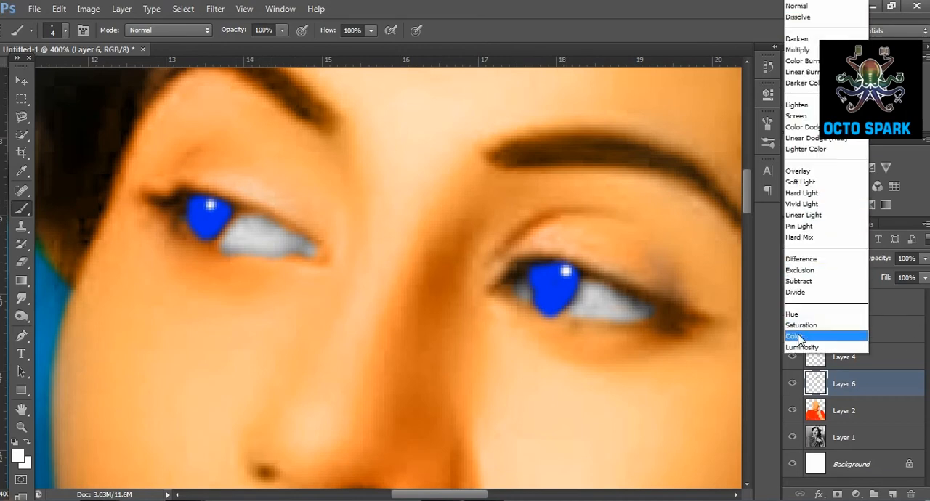
click(802, 341)
click(817, 259)
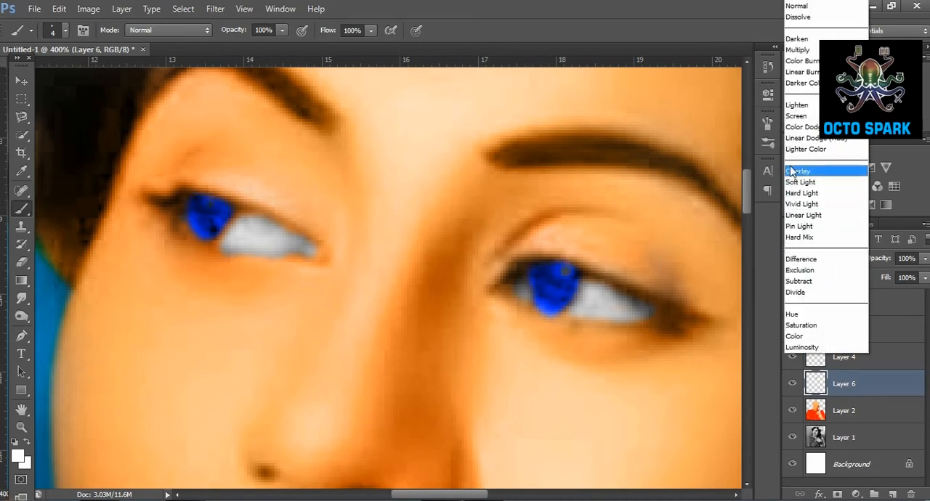
click(814, 170)
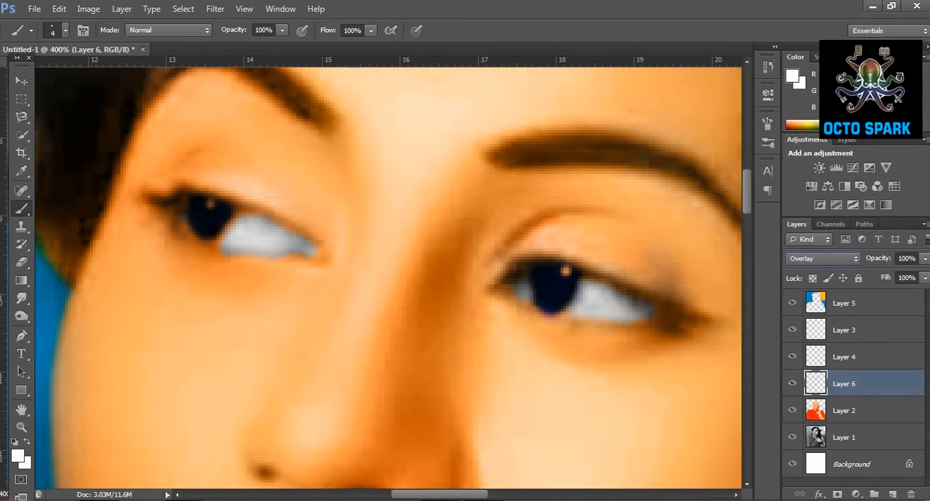
Examine the recolored eyes against the whole portrait at reduced zoom.
key(z)
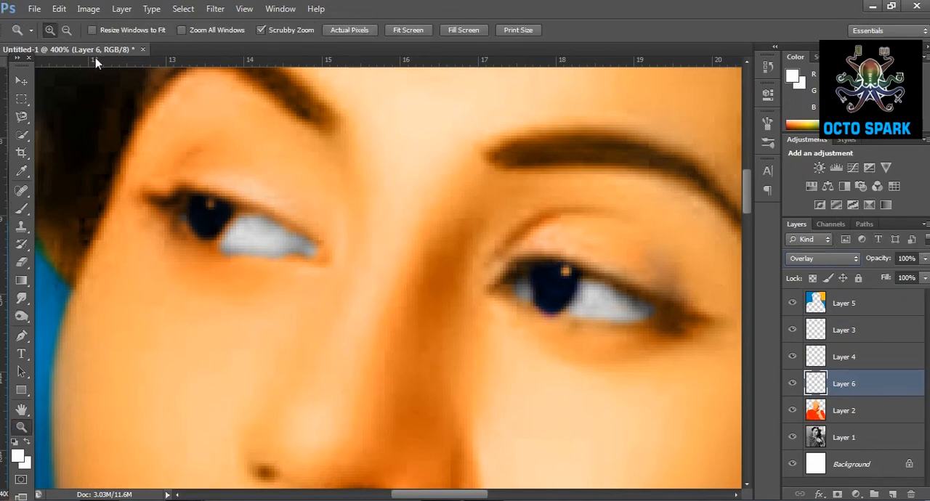
click(67, 30)
click(341, 253)
click(341, 253)
click(341, 253)
scroll(375, 302, down, 2)
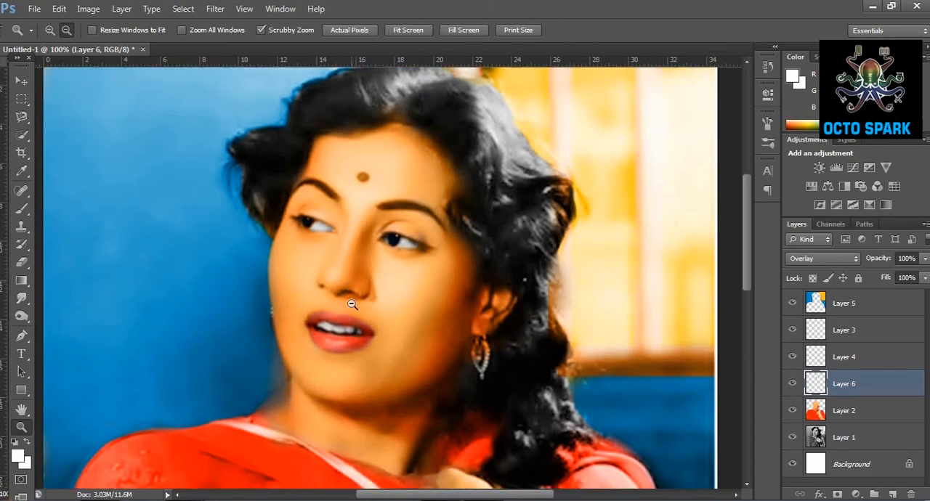
click(350, 256)
scroll(373, 307, down, 2)
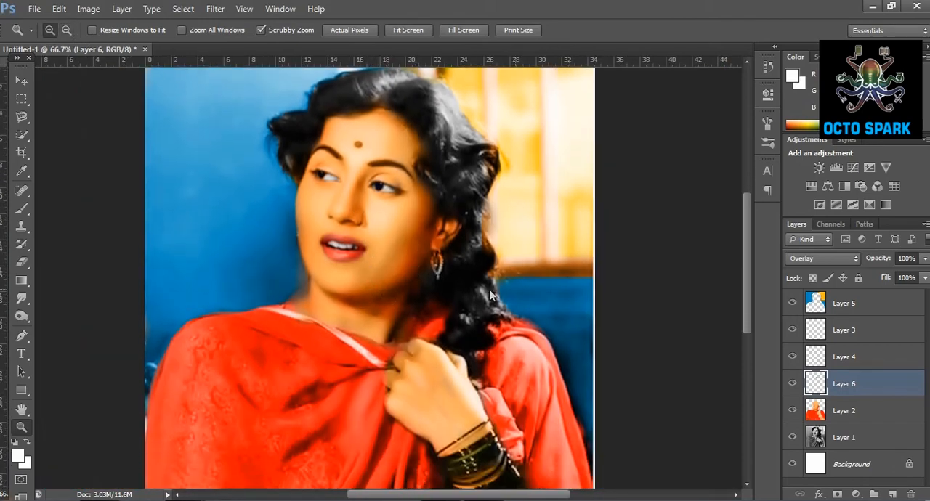
scroll(467, 307, down, 8)
scroll(442, 220, up, 7)
click(441, 220)
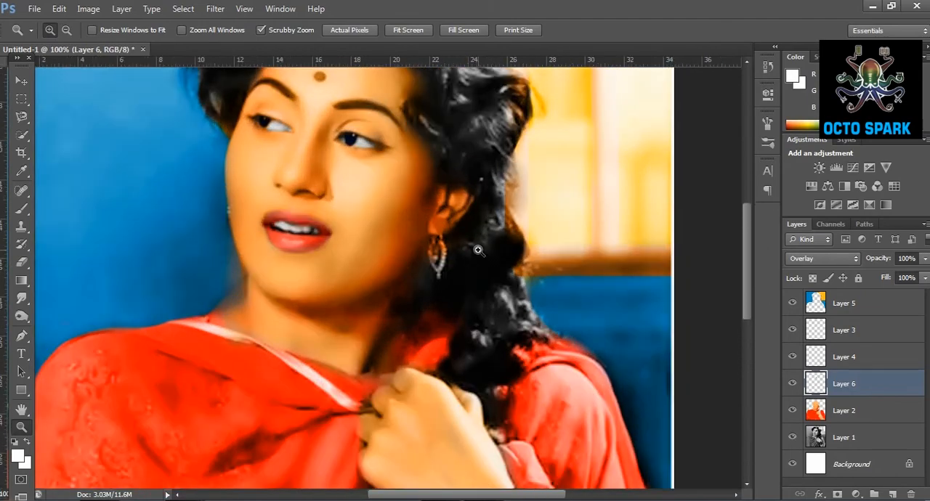
Make Layer 2 active and smudge the dark area beside the earring with a 33 px Smudge brush.
triple_click(476, 249)
click(22, 298)
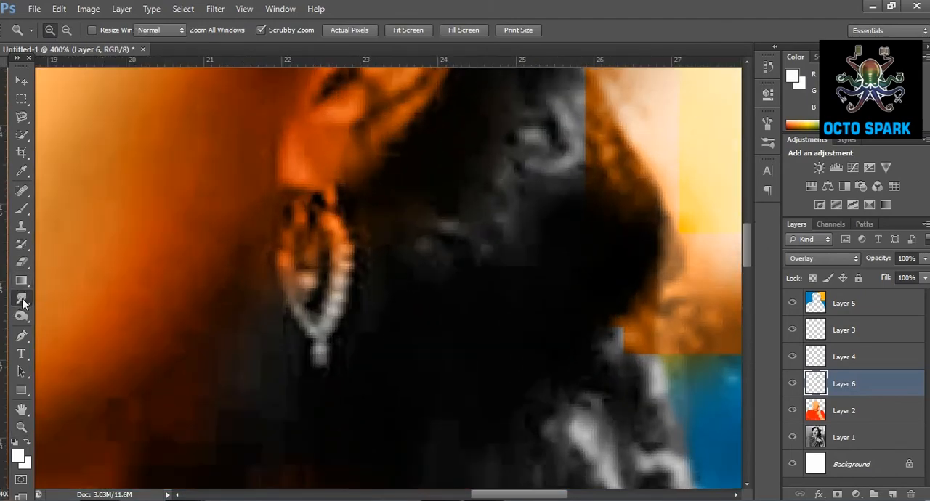
click(885, 412)
click(66, 31)
click(43, 76)
click(231, 320)
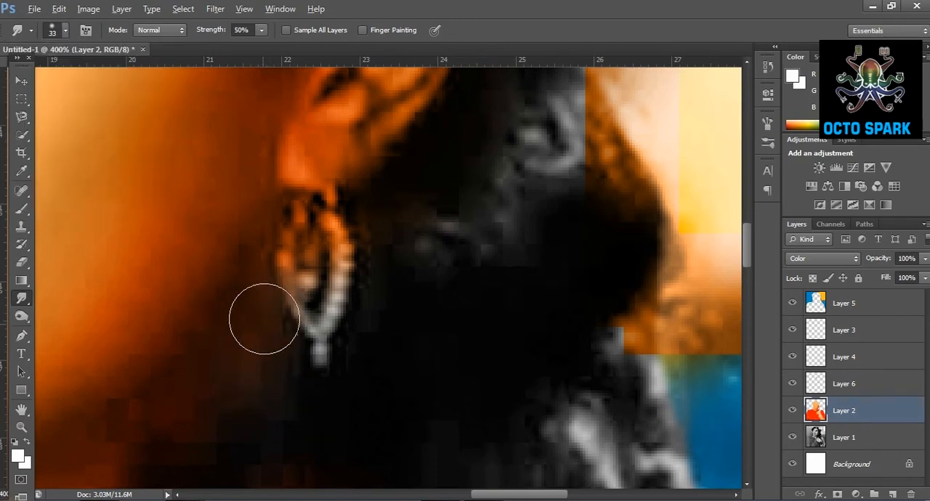
Create a new layer above Layer 2 and paint the earring beside the hair bright yellow with the 4 px brush.
scroll(264, 322, up, 2)
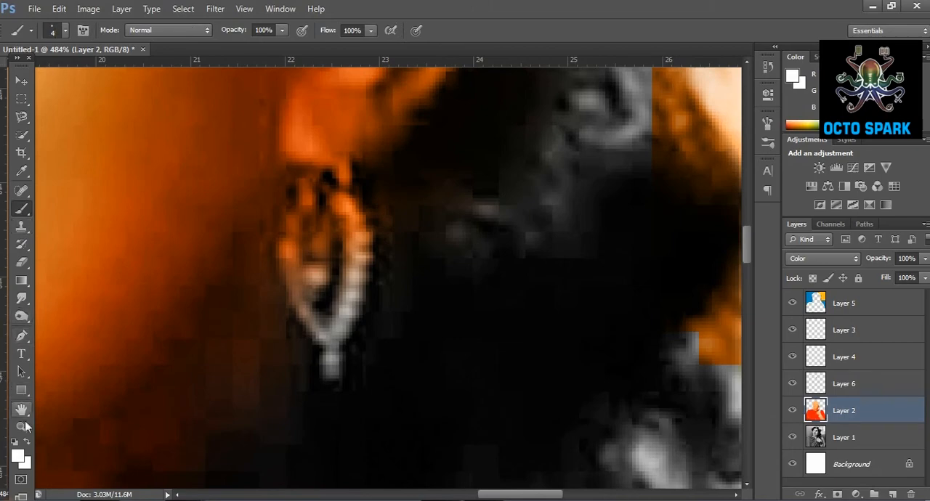
click(18, 456)
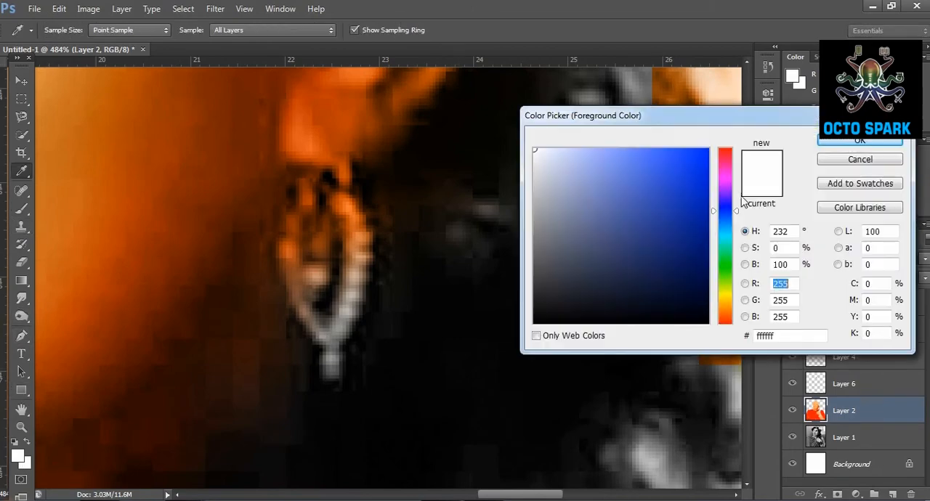
click(727, 297)
click(708, 150)
click(860, 140)
click(893, 495)
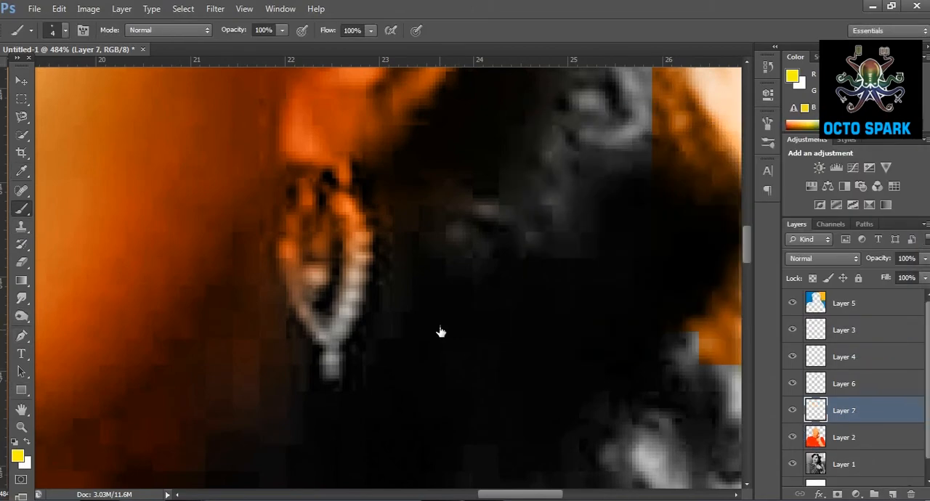
mouse_move(334, 194)
mouse_down()
mouse_move(356, 216)
mouse_move(340, 202)
mouse_move(361, 250)
mouse_move(332, 369)
mouse_move(360, 255)
mouse_move(355, 227)
mouse_move(321, 188)
mouse_move(303, 188)
mouse_move(288, 258)
mouse_move(291, 294)
mouse_move(323, 343)
mouse_move(326, 281)
mouse_move(303, 271)
mouse_move(335, 339)
mouse_move(328, 390)
mouse_up()
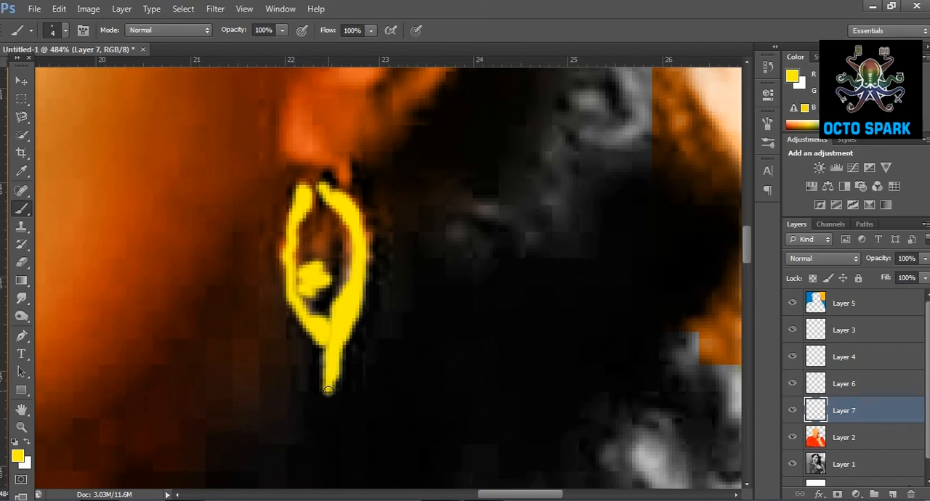
Try the Color blend mode on the yellow earring's Layer 7, and set it to Overlay instead.
click(834, 259)
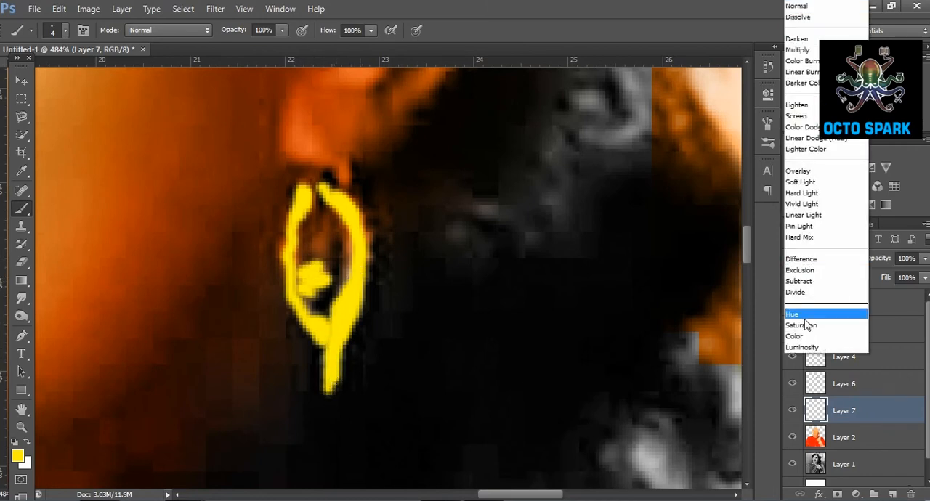
click(810, 340)
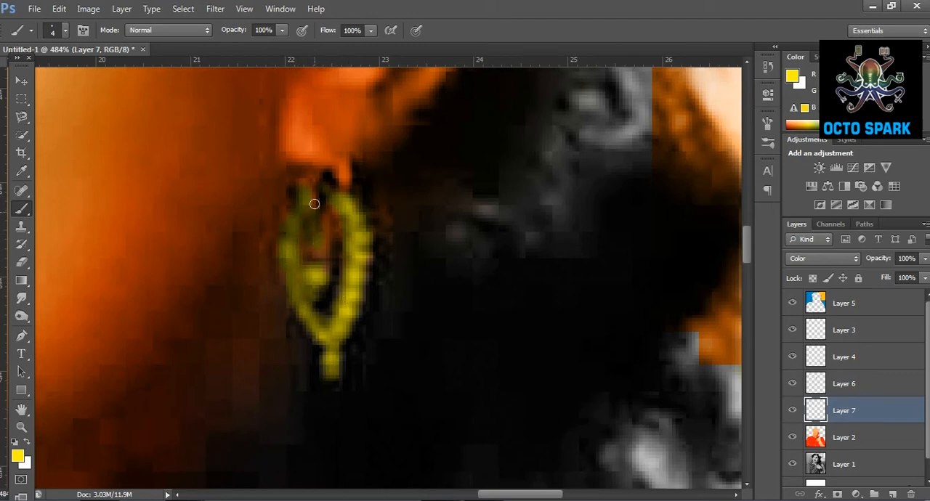
click(834, 259)
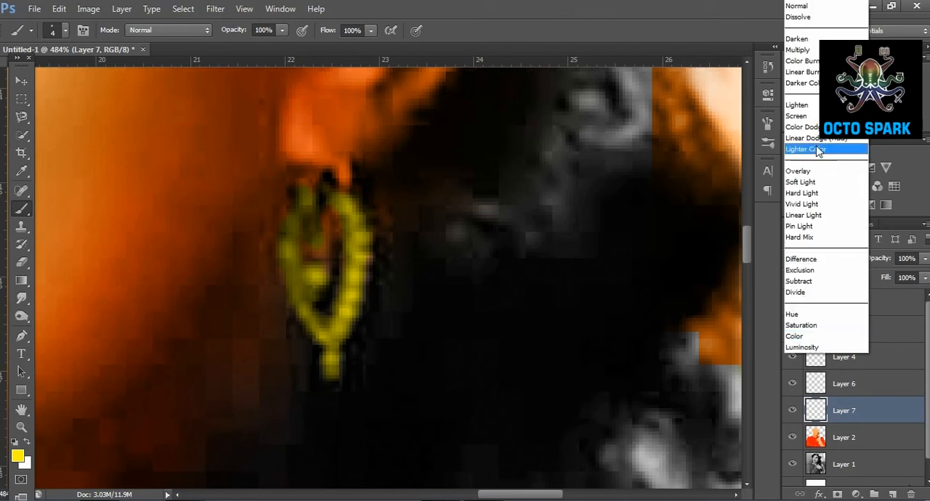
click(796, 172)
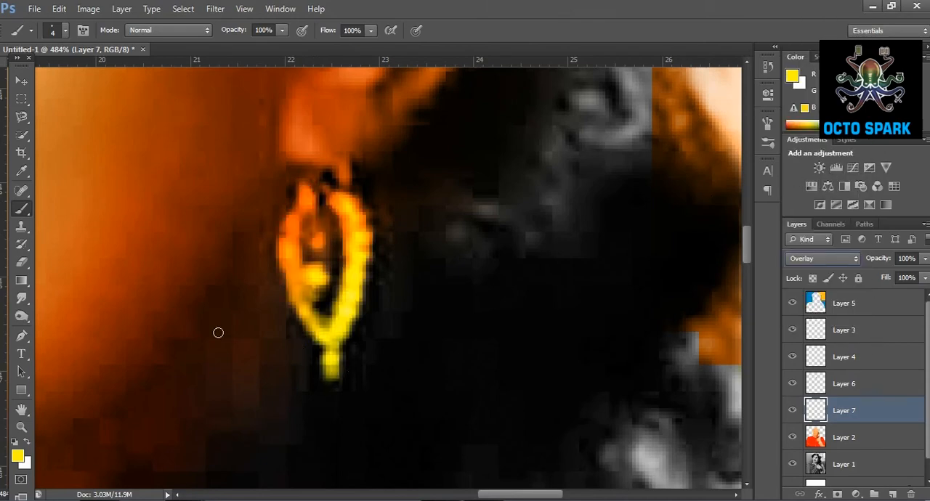
Restore Layer 7's Overlay blend mode and paint the far earring yellow at the cheek's edge against the blue wall.
drag(536, 494, 408, 455)
scroll(409, 444, up, 2)
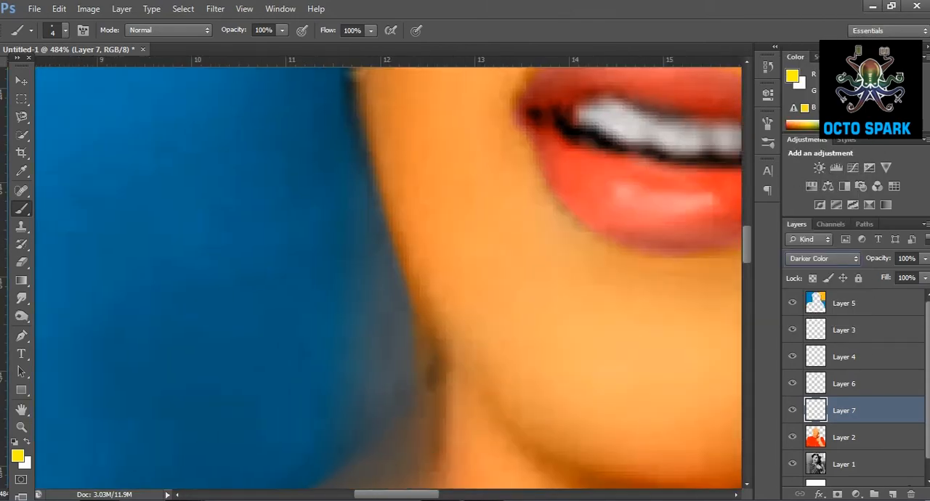
drag(746, 244, 749, 201)
click(812, 255)
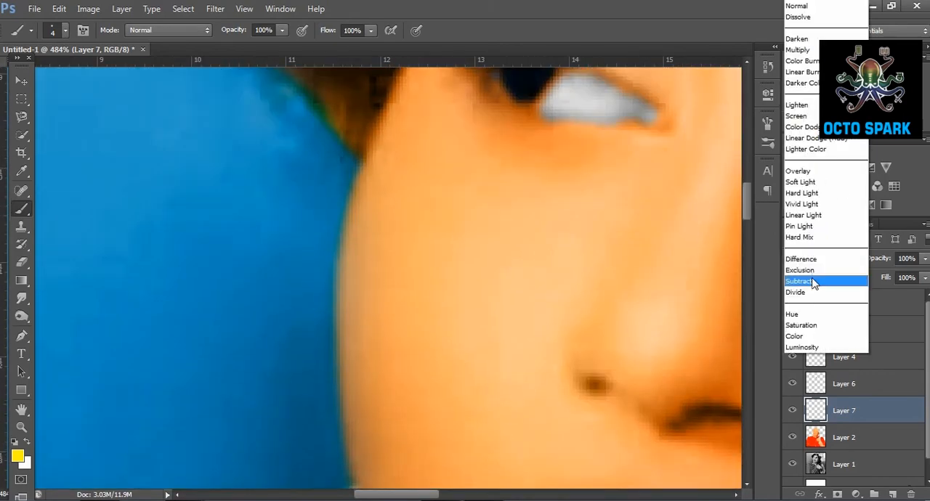
click(808, 175)
drag(745, 190, 748, 227)
mouse_move(353, 228)
mouse_down()
mouse_move(353, 192)
mouse_move(352, 208)
mouse_up()
Examine the whole portrait with both yellow earrings at 50% zoom.
click(22, 428)
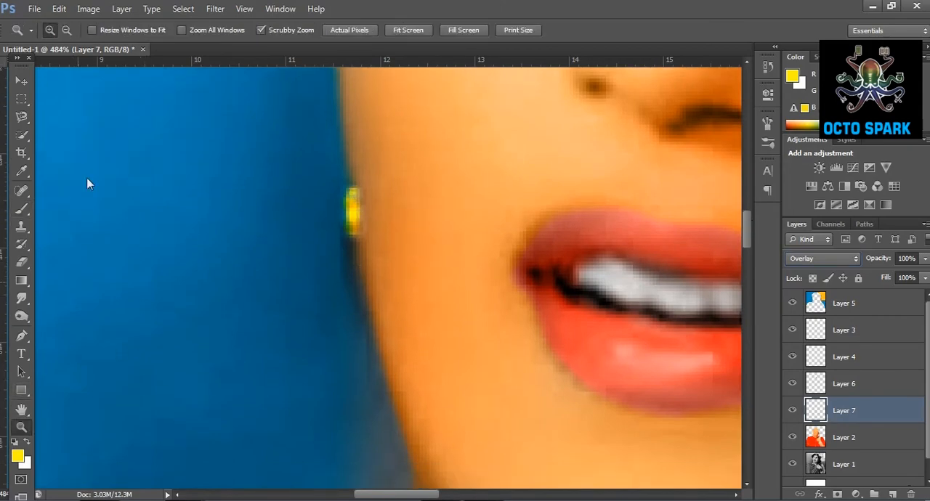
click(66, 29)
click(245, 245)
click(246, 245)
click(245, 245)
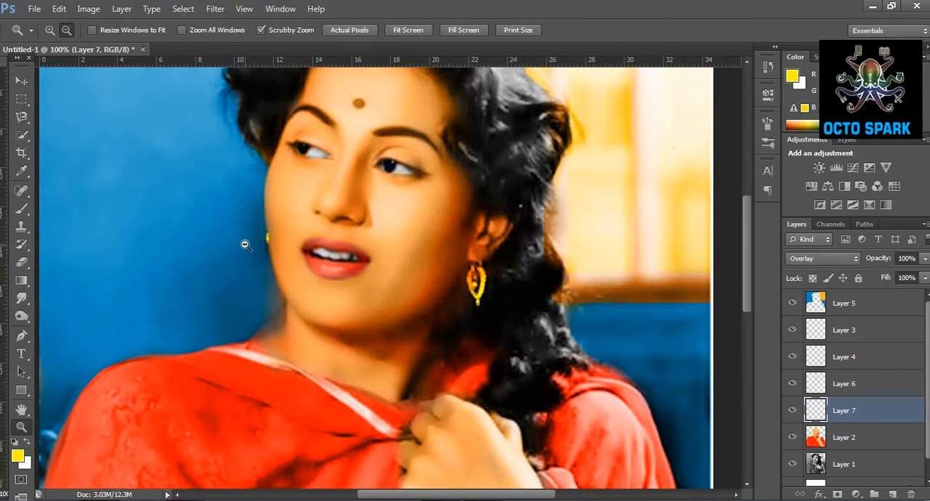
click(246, 245)
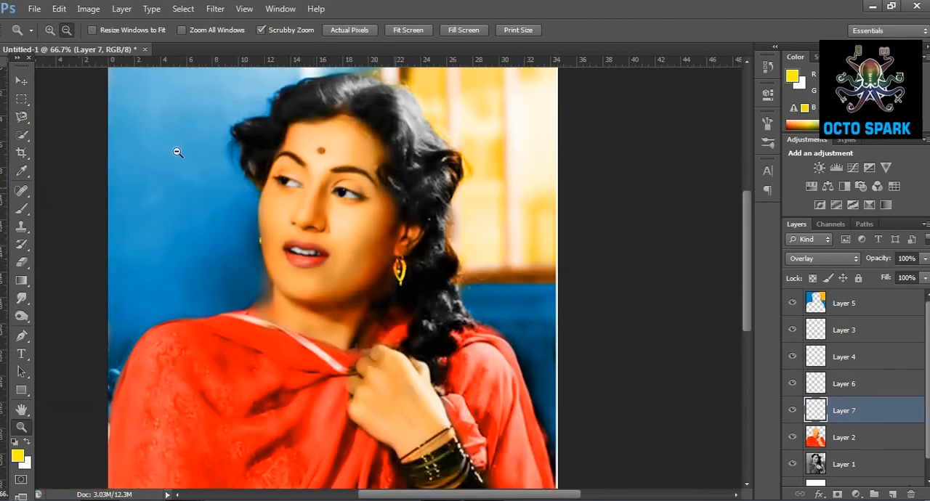
click(330, 310)
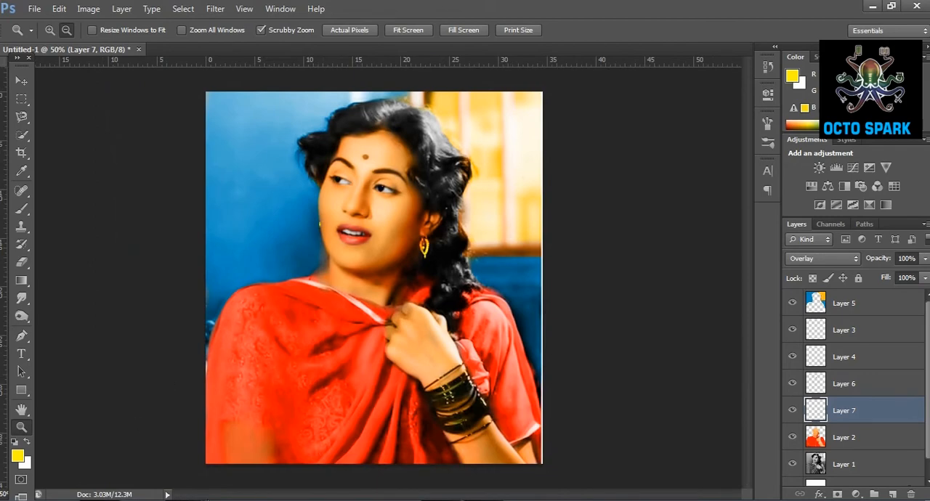
Soften the red on the shawl's left shoulder and front on Layer 2 with a soft 257 px eraser at 20% opacity.
click(846, 442)
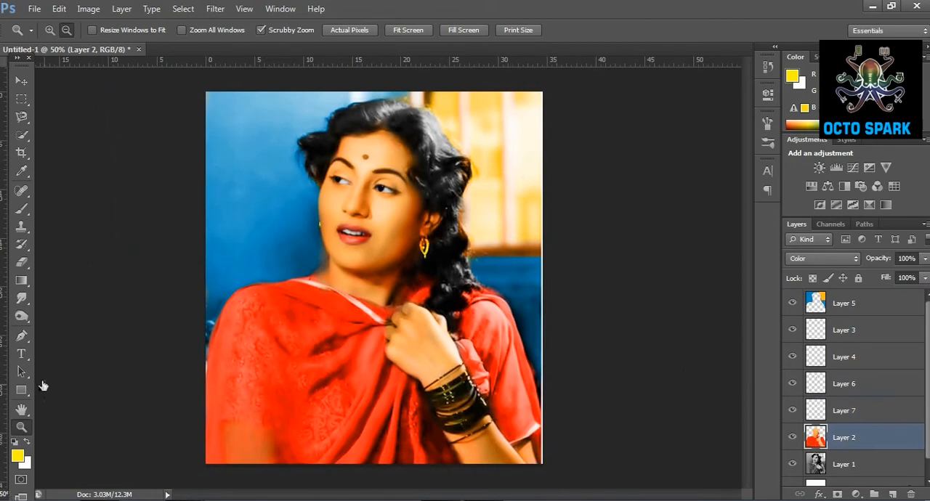
click(22, 262)
click(66, 30)
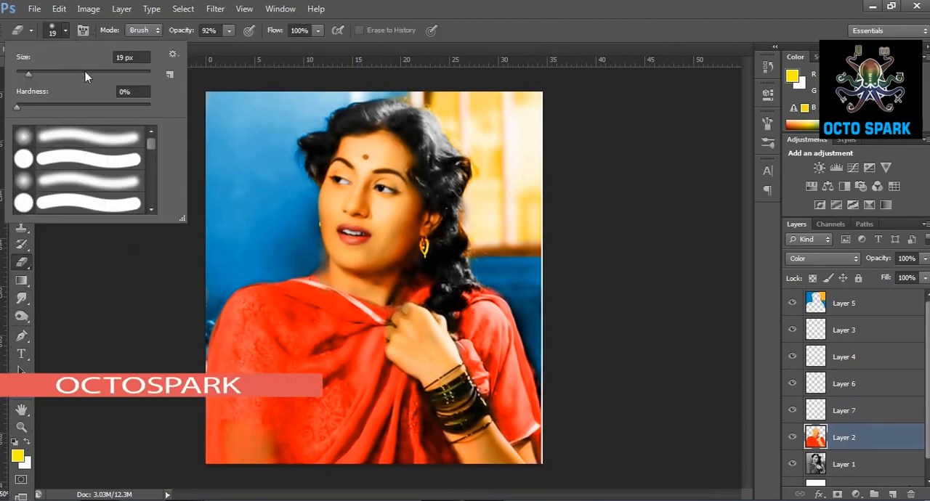
click(229, 30)
drag(223, 43, 180, 48)
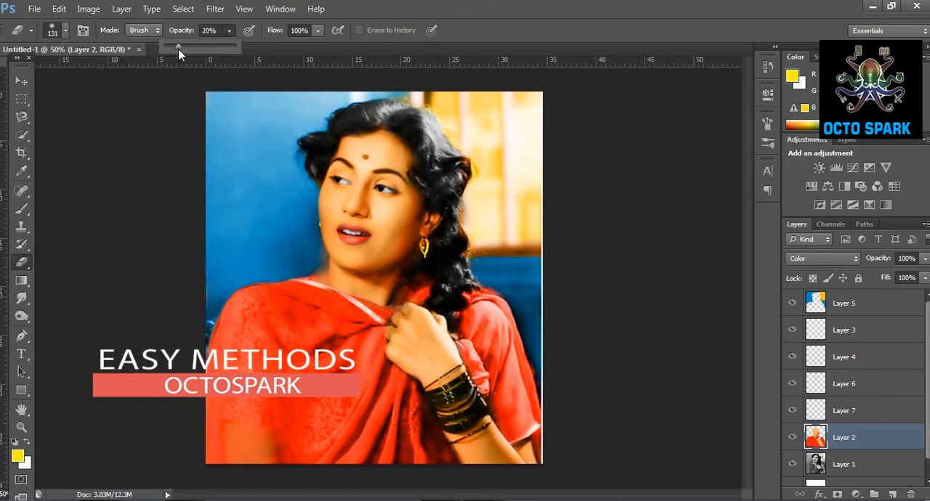
click(66, 30)
click(121, 72)
click(251, 338)
mouse_move(251, 338)
mouse_down()
mouse_move(276, 354)
mouse_move(319, 416)
mouse_up()
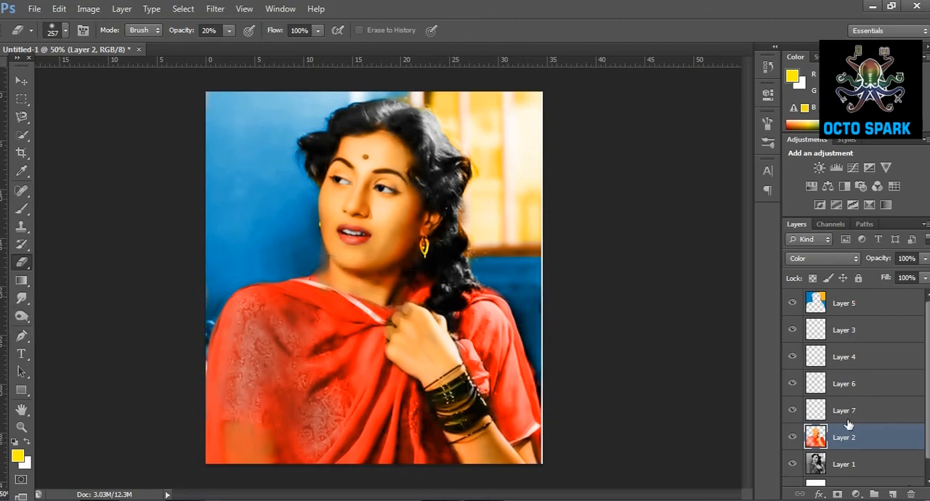
Duplicate Layer 1 and merge the copy with all the color layers above it into a single layer.
click(854, 468)
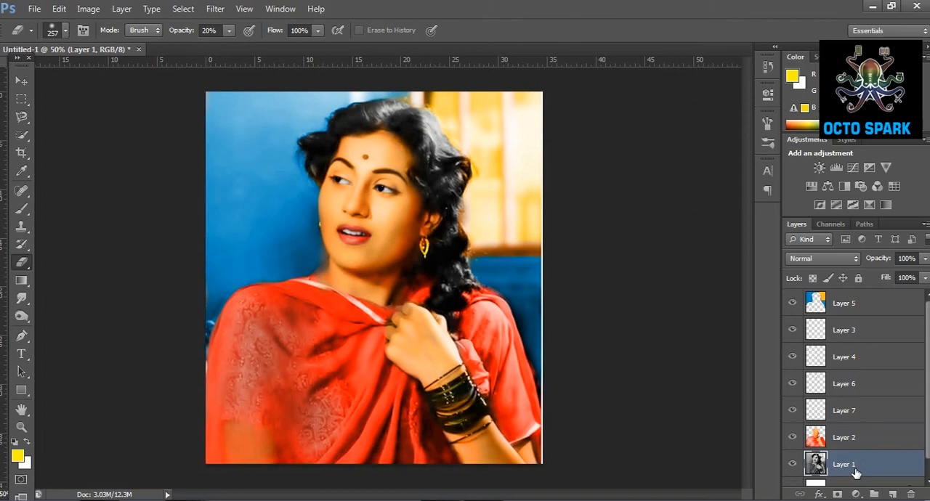
key(ctrl+j)
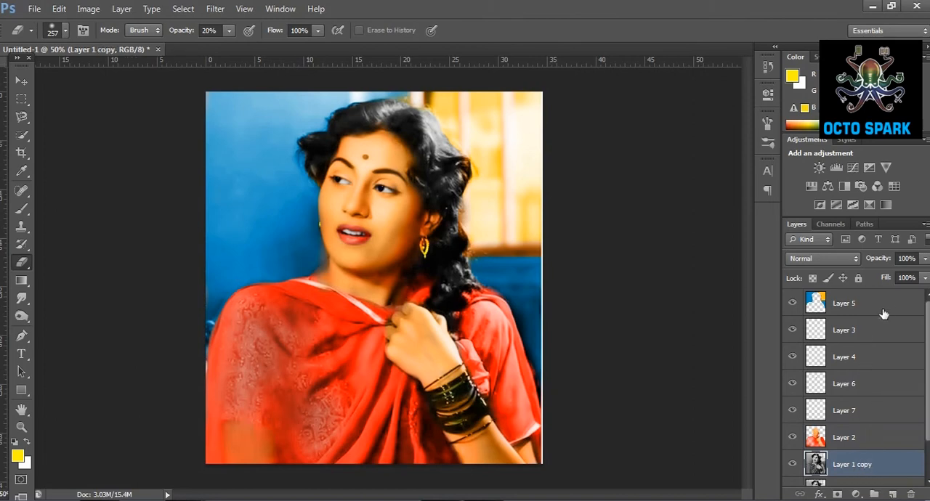
shift+click(885, 312)
key(ctrl+e)
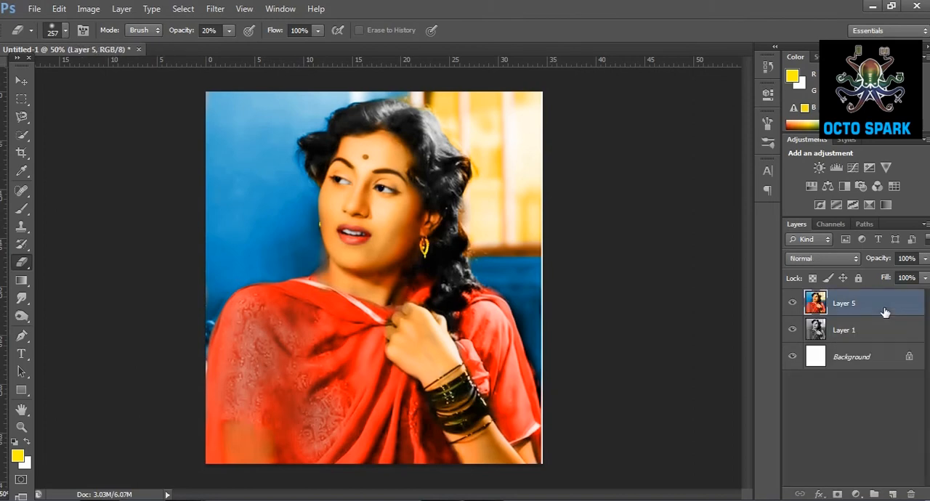
Compare the merged color portrait with the black-and-white original by hiding and showing Layer 5.
click(22, 152)
click(21, 428)
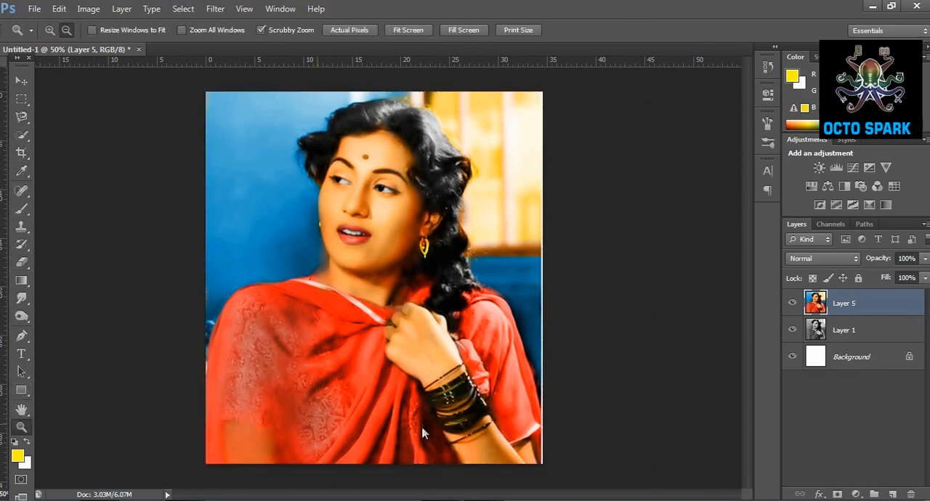
click(792, 303)
click(792, 303)
click(792, 303)
click(792, 303)
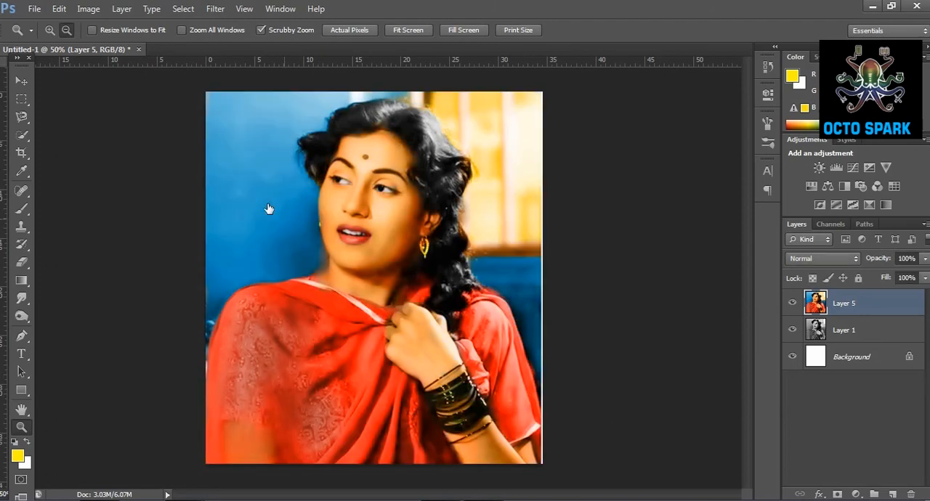
Extend the canvas with the Crop tool to the left of the portrait by about the portrait's own width.
click(21, 153)
drag(195, 292, 37, 283)
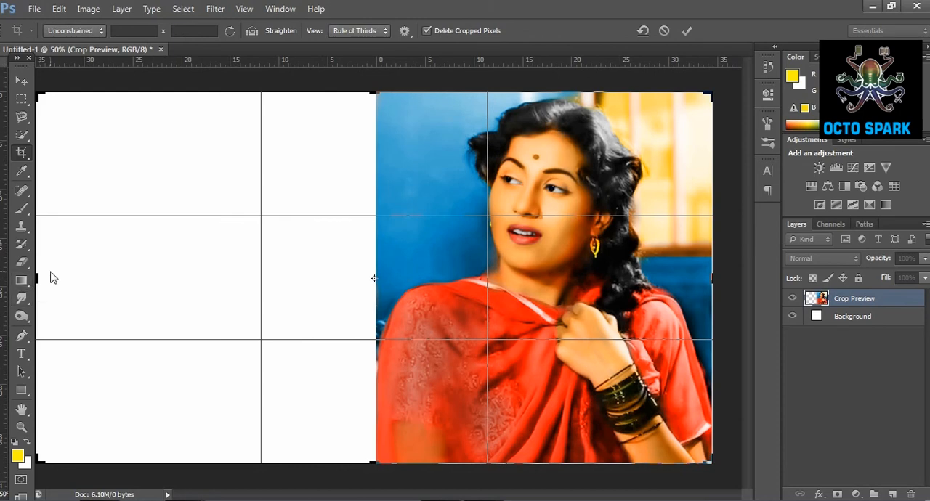
drag(41, 280, 36, 281)
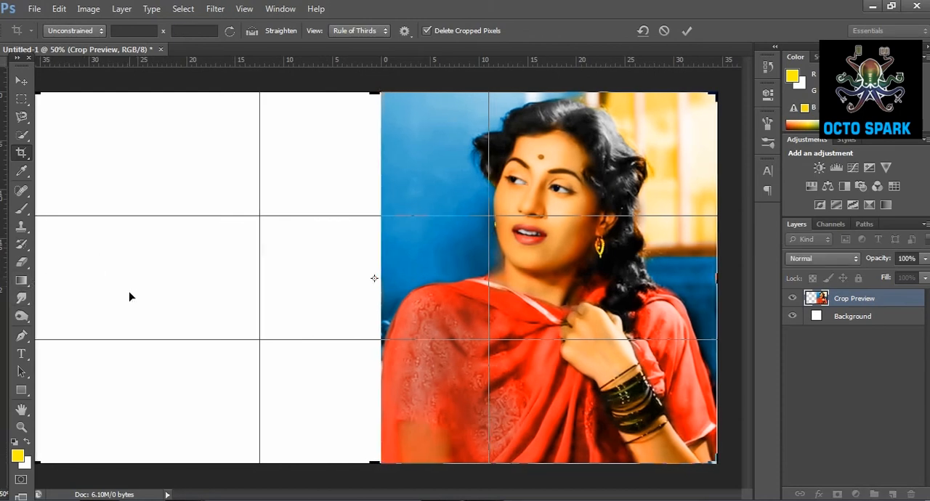
key(Return)
Try the Saturation, Color, Overlay, Soft Light and Vivid Light blend modes on the merged Layer 5.
click(869, 322)
click(845, 298)
click(822, 259)
click(822, 263)
scroll(822, 261, down, 4)
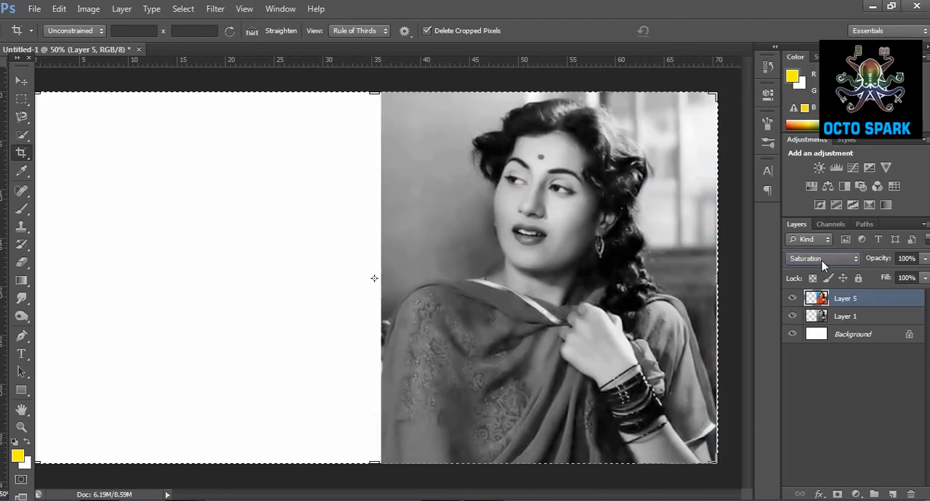
scroll(822, 261, down, 1)
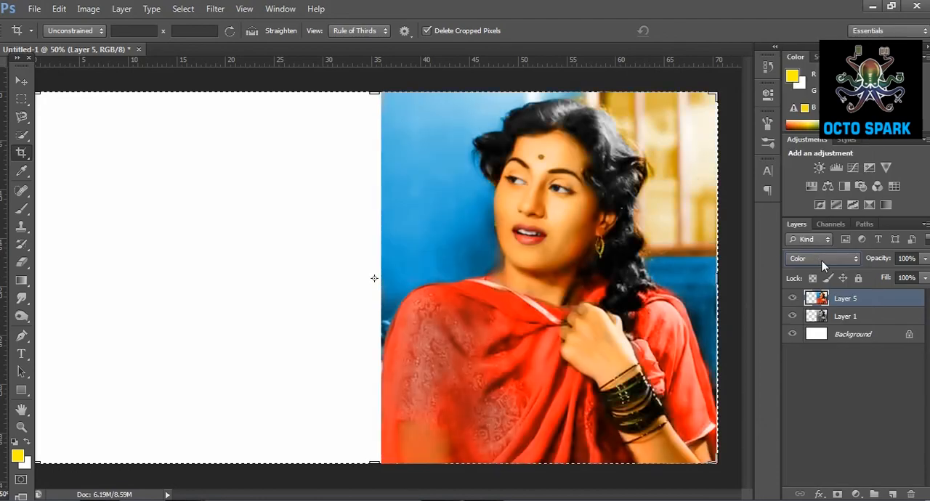
click(822, 261)
click(808, 173)
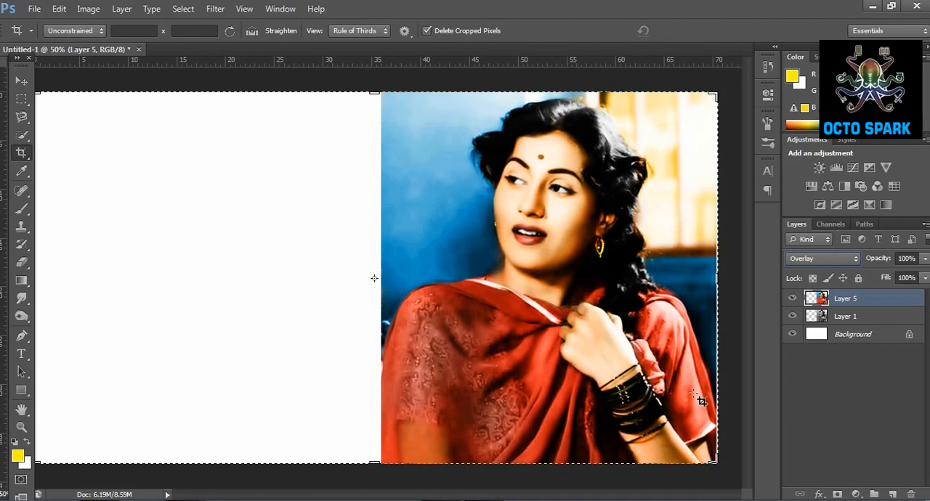
click(829, 260)
click(824, 192)
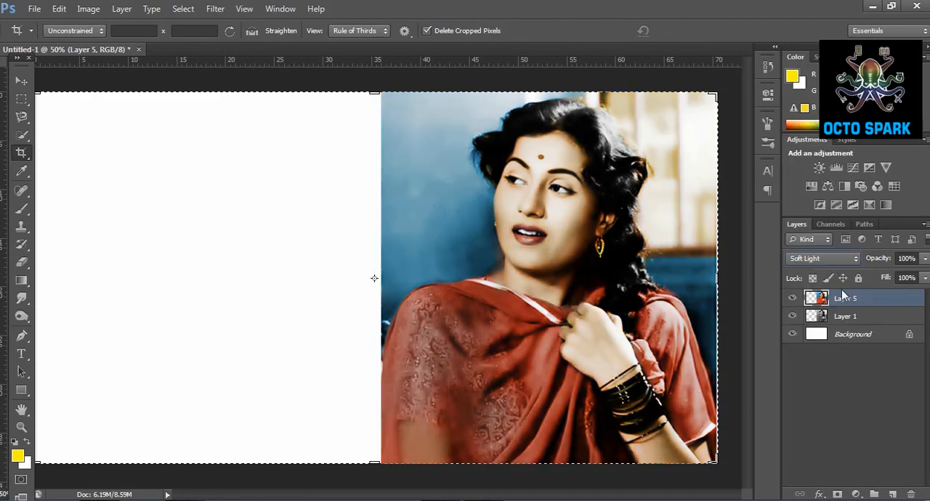
scroll(841, 264, down, 1)
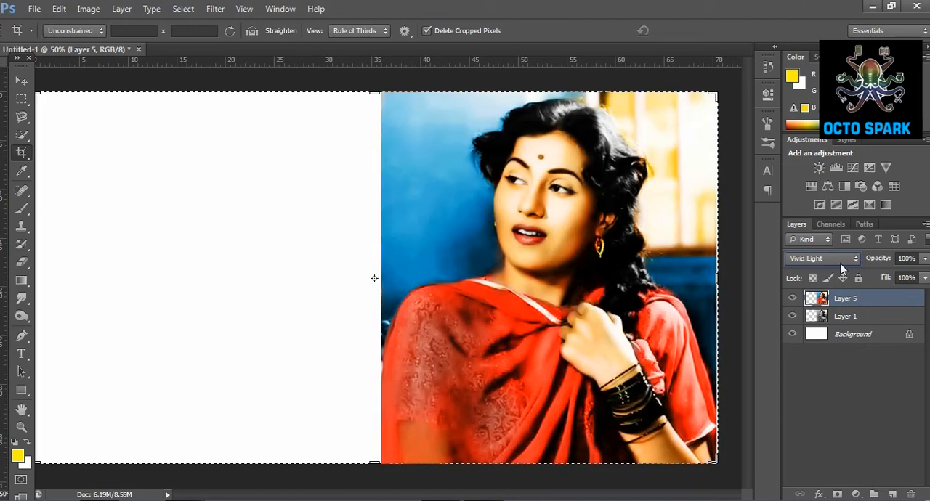
click(840, 260)
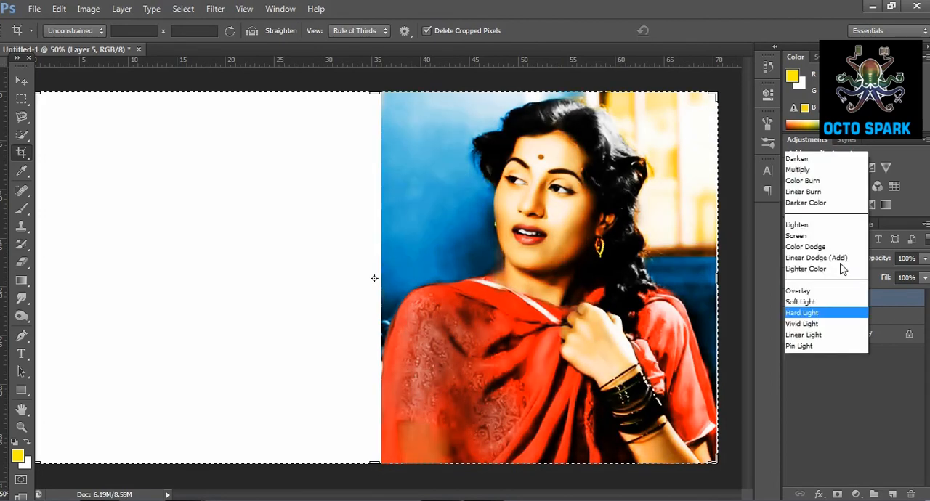
click(813, 337)
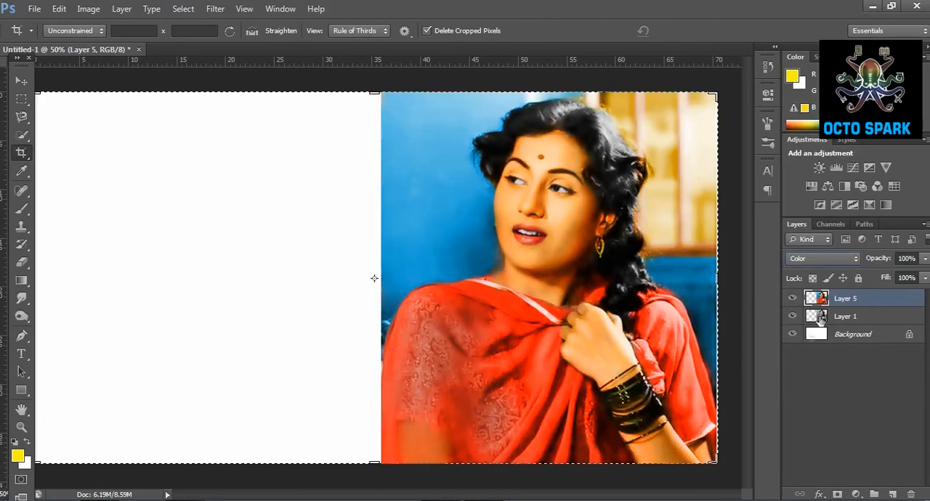
Try the Divide blend mode on Layer 5, and set it to Hard Light instead.
click(807, 265)
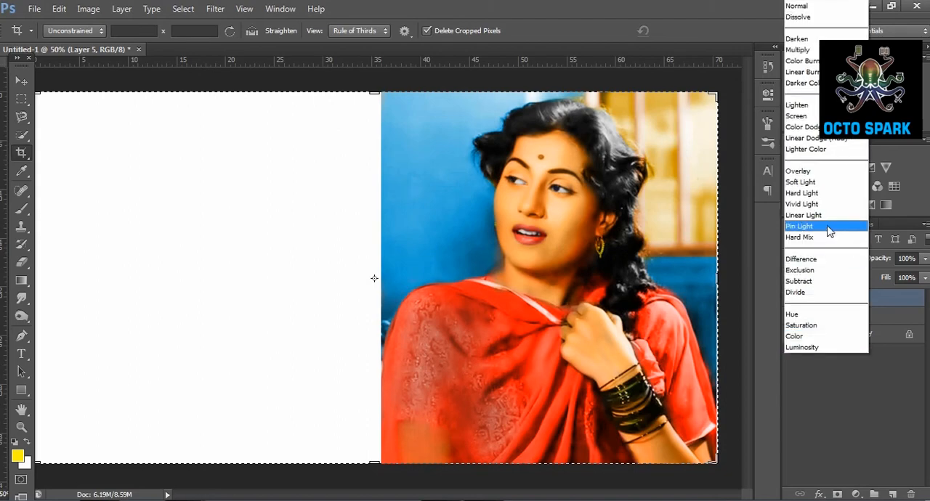
click(832, 238)
scroll(824, 263, down, 2)
scroll(824, 263, down, 2)
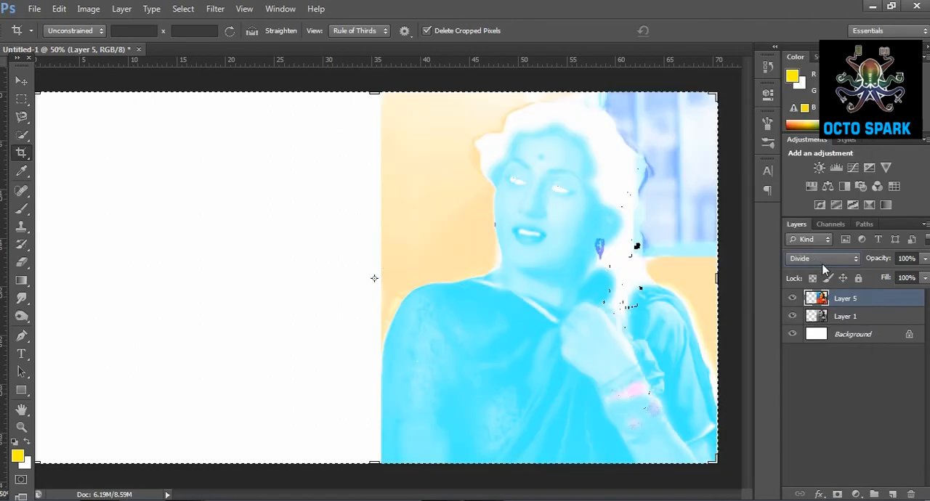
click(824, 261)
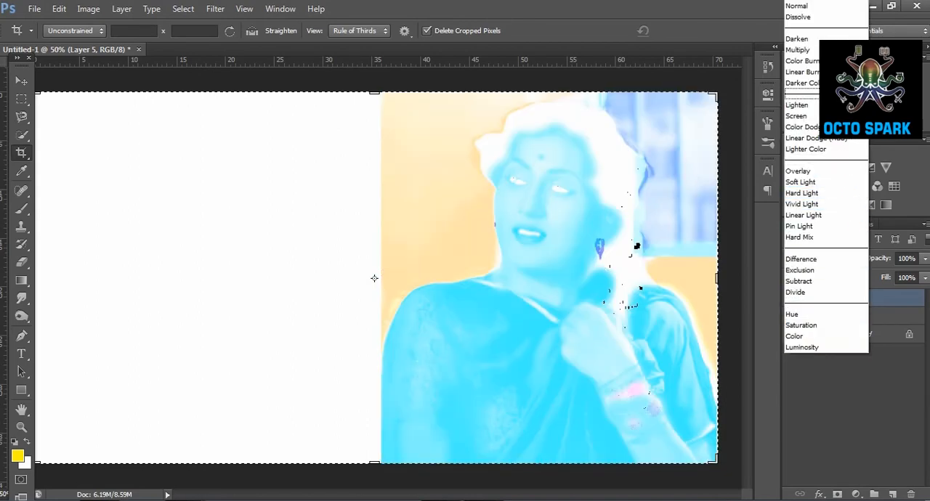
click(809, 194)
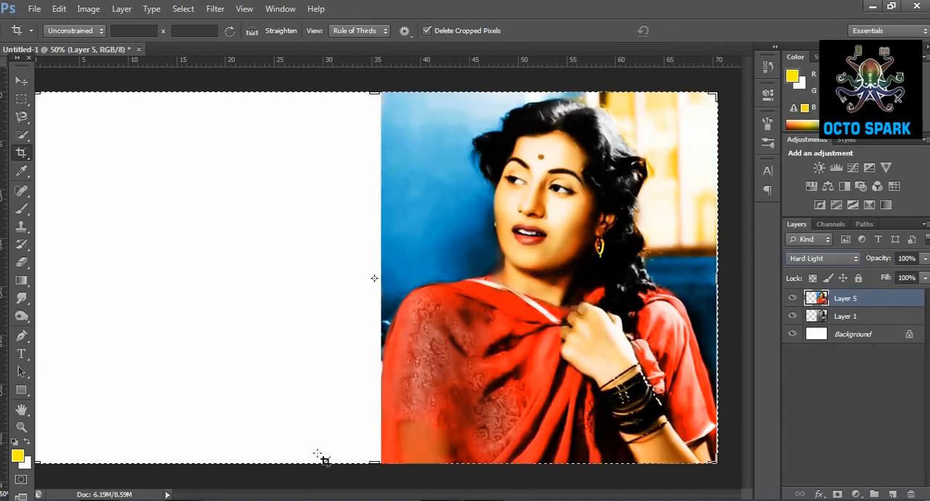
Duplicate the black-and-white Layer 1 and move the copy onto the blank canvas beside the color portrait.
click(881, 319)
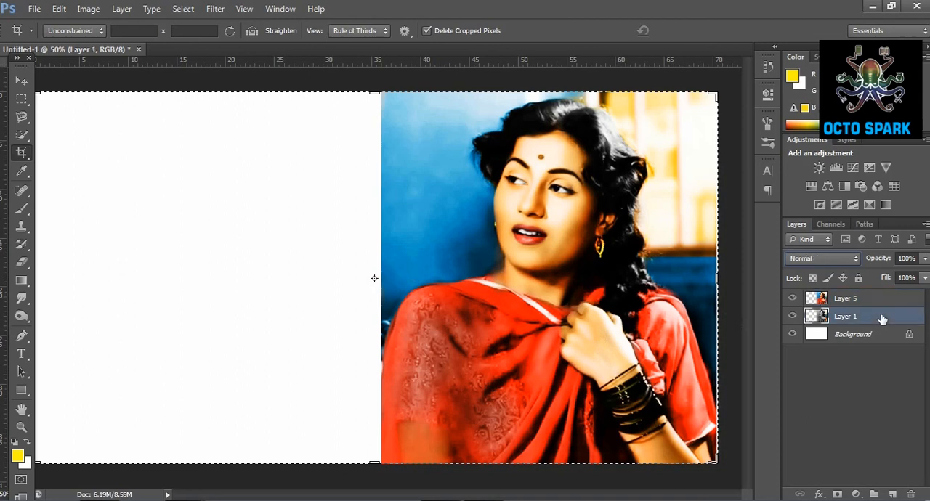
key(ctrl+j)
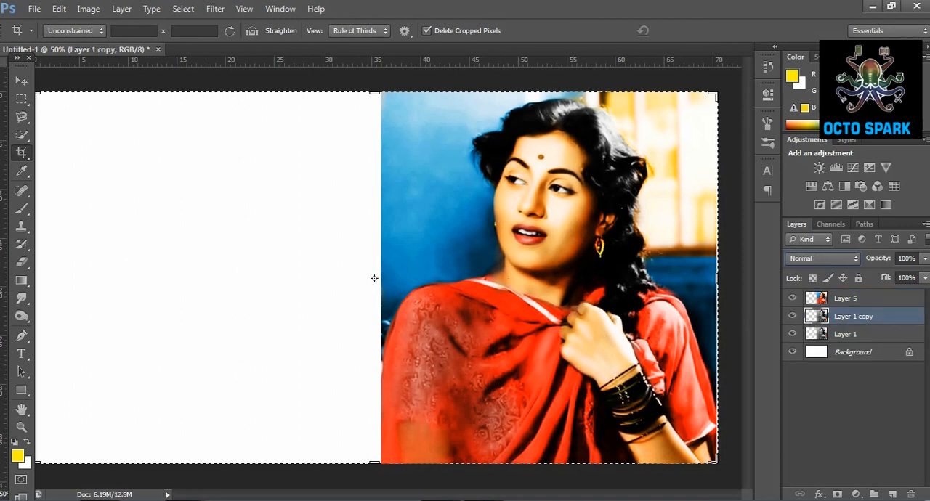
click(22, 81)
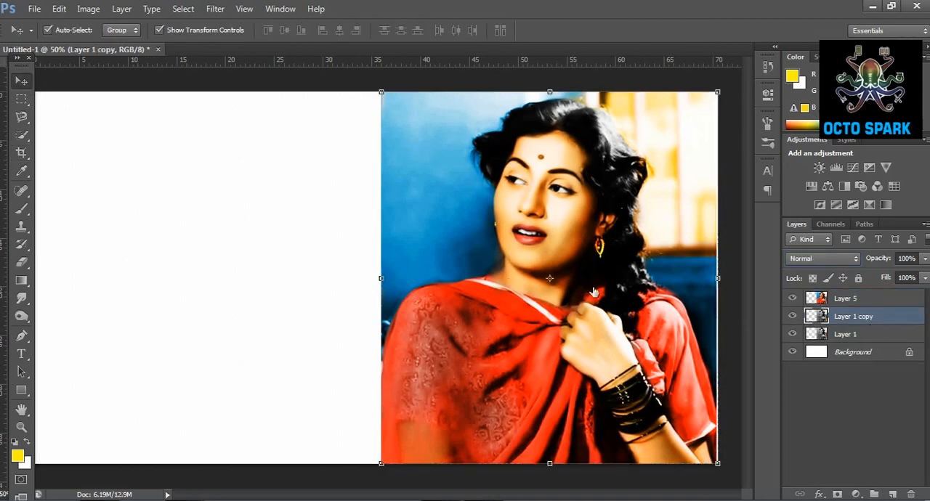
drag(574, 250, 230, 248)
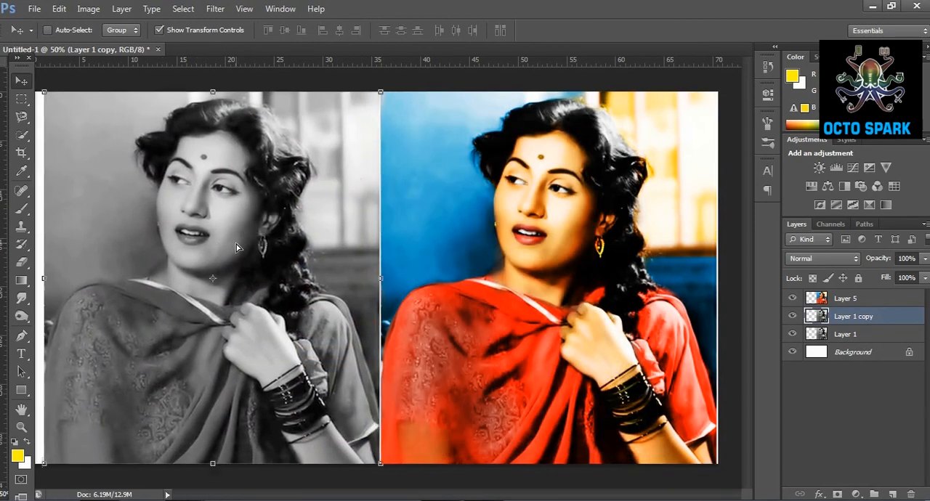
Try the Color and Normal blend modes on Layer 5, and set it back to Hard Light.
click(847, 300)
click(823, 259)
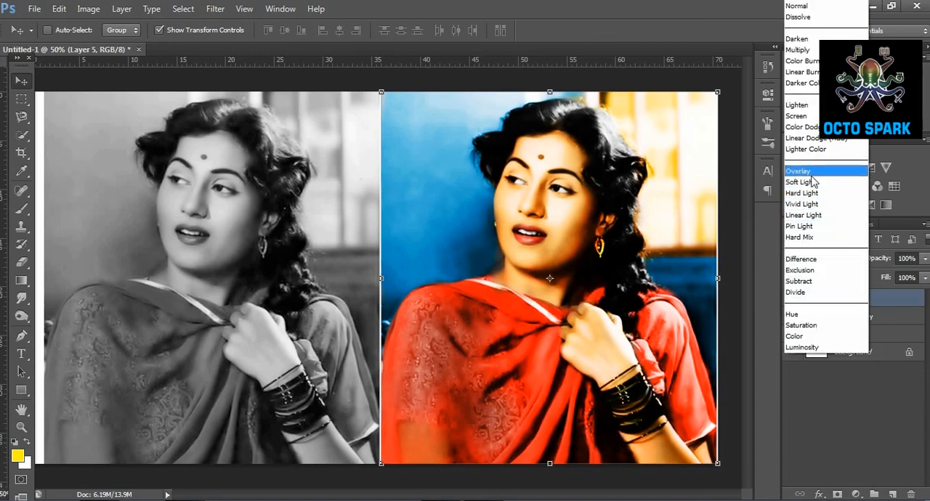
click(815, 336)
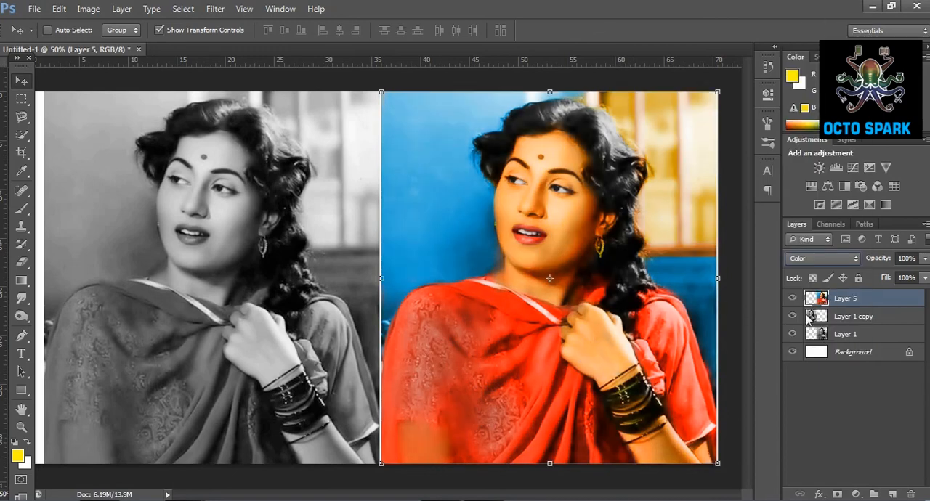
click(823, 259)
click(815, 7)
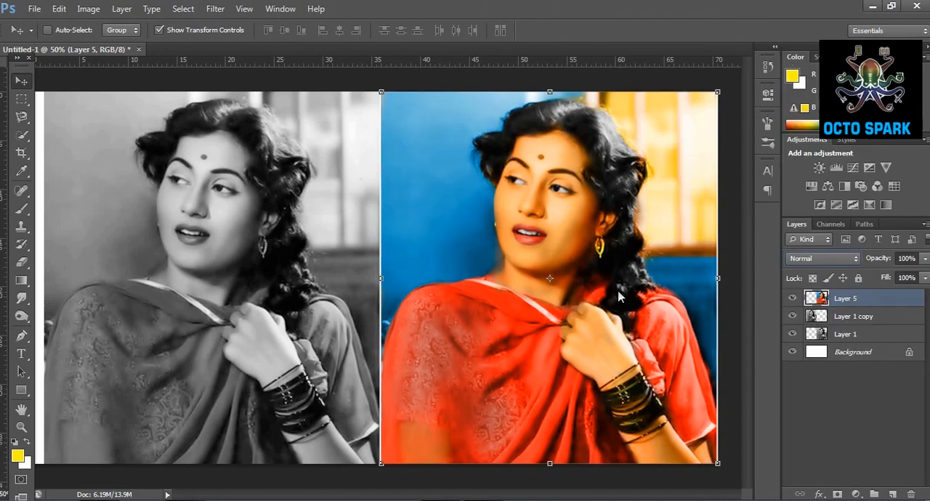
click(812, 256)
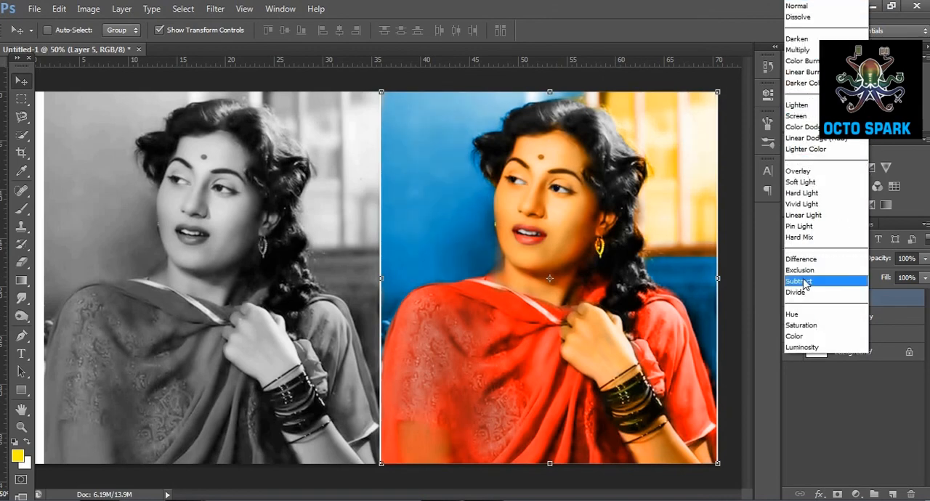
click(811, 193)
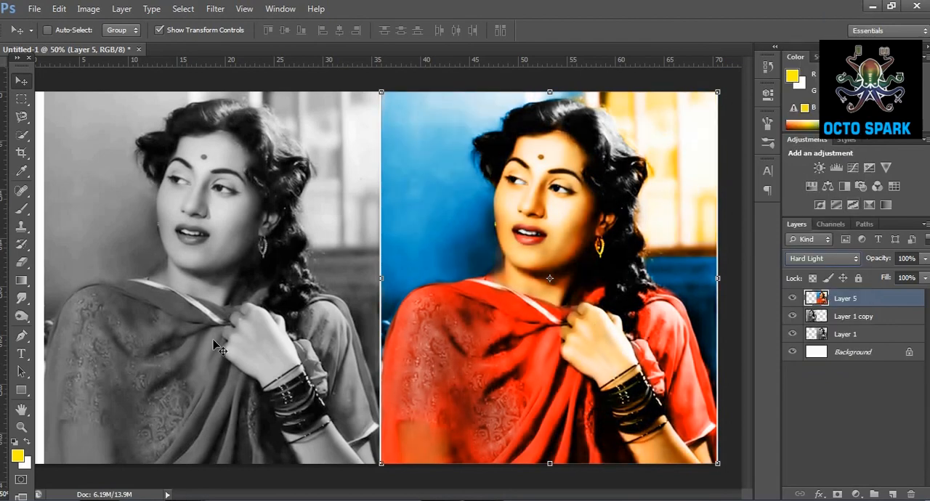
Add the orange text "subscribe us" over the black-and-white portrait's shawl in 18.17 pt Swis721 BlkCn BT.
click(20, 355)
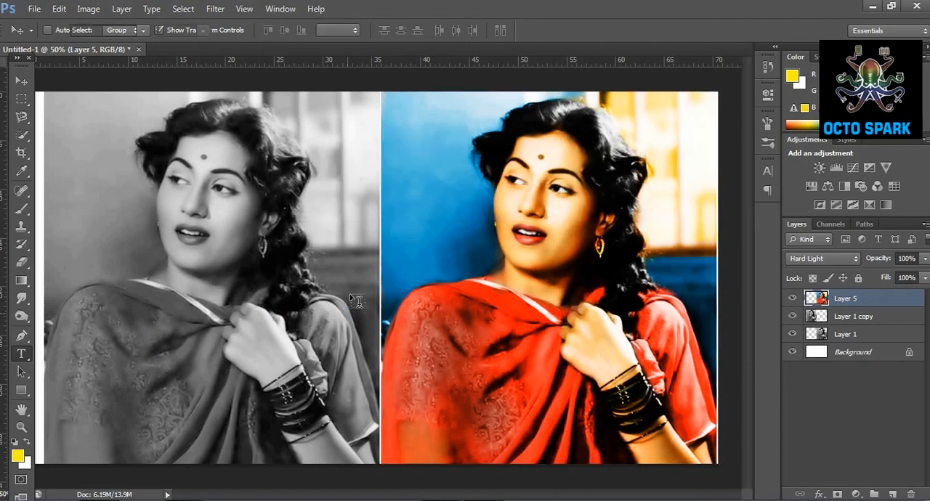
click(357, 301)
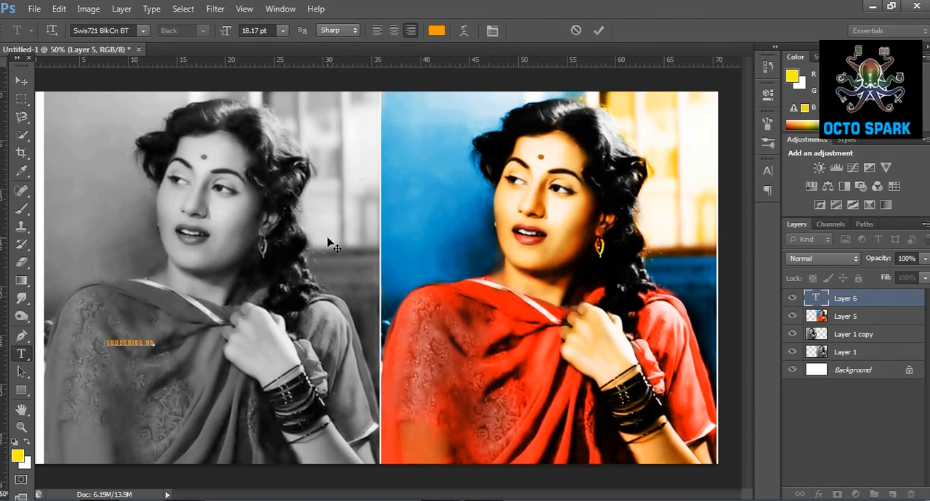
key(ctrl+a)
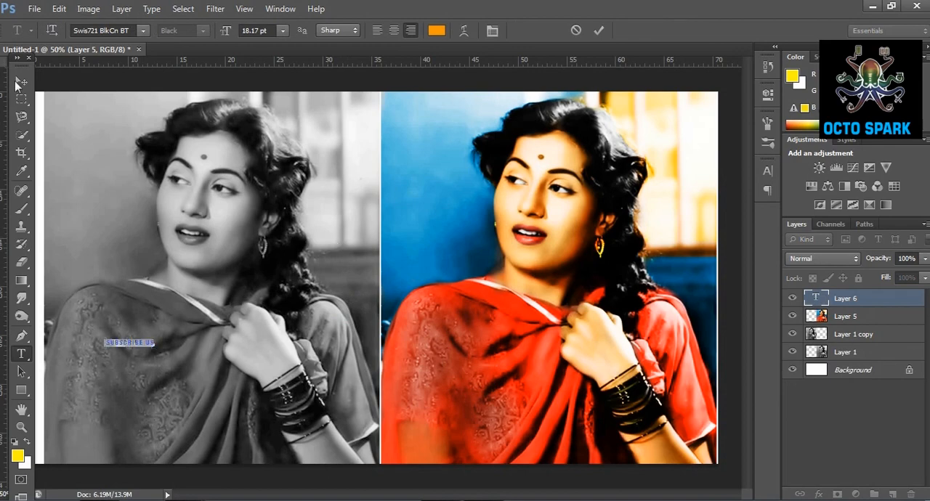
Enlarge the "subscribe us" text and place it on the blue wall at the color portrait's upper left, beside the hair.
click(20, 82)
key(ctrl+t)
drag(151, 337, 483, 138)
drag(536, 121, 440, 242)
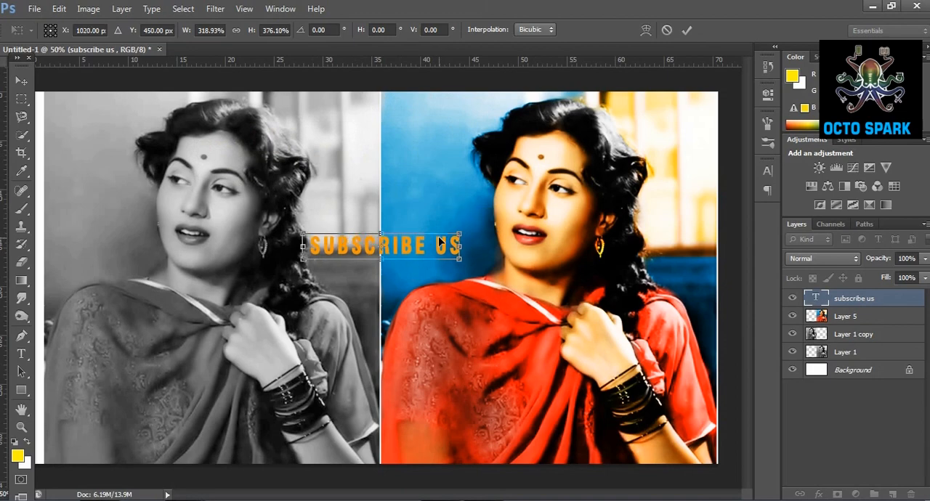
drag(316, 266, 349, 256)
drag(445, 249, 480, 116)
key(Return)
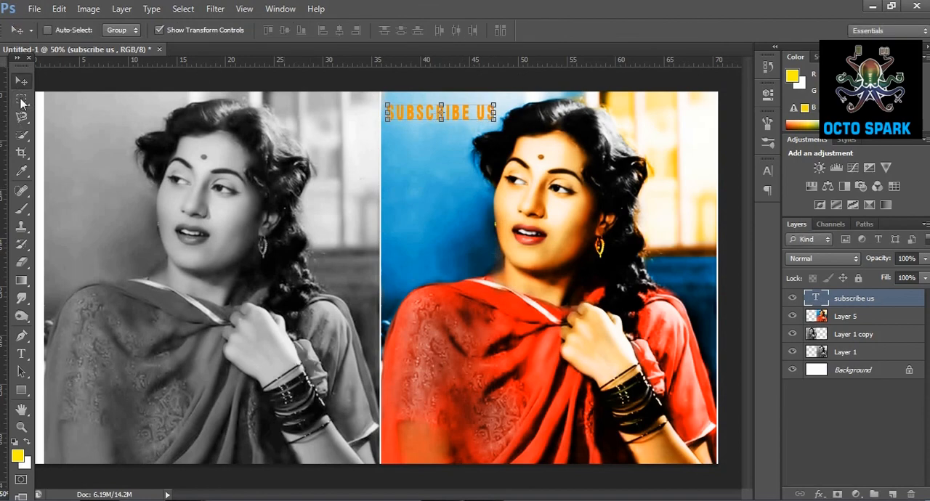